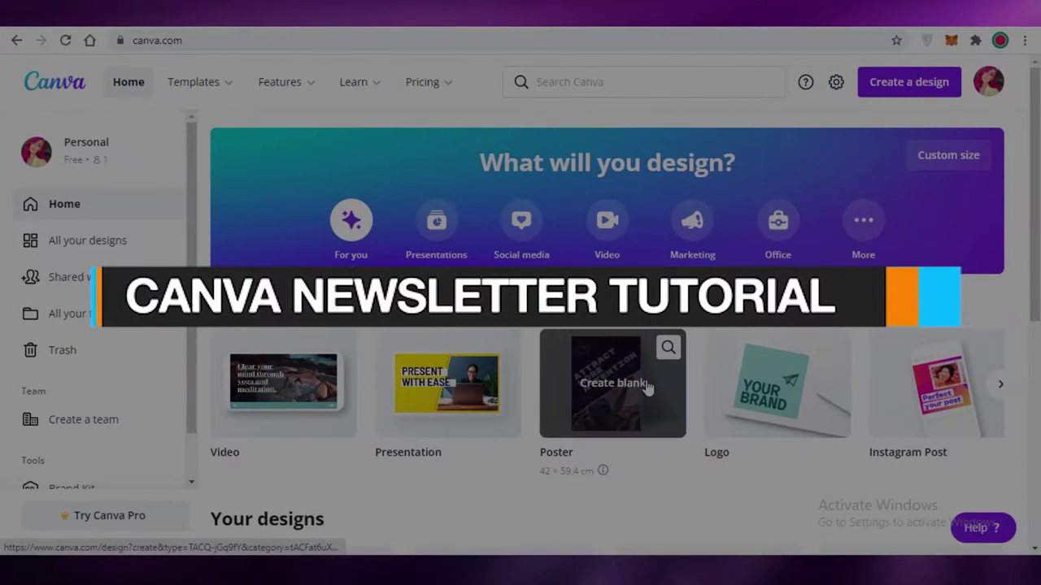
# Look over the home page's suggested formats, existing designs and the account options.
pyautogui.scroll(-1, 567, 329)
pyautogui.scroll(-4, 567, 330)
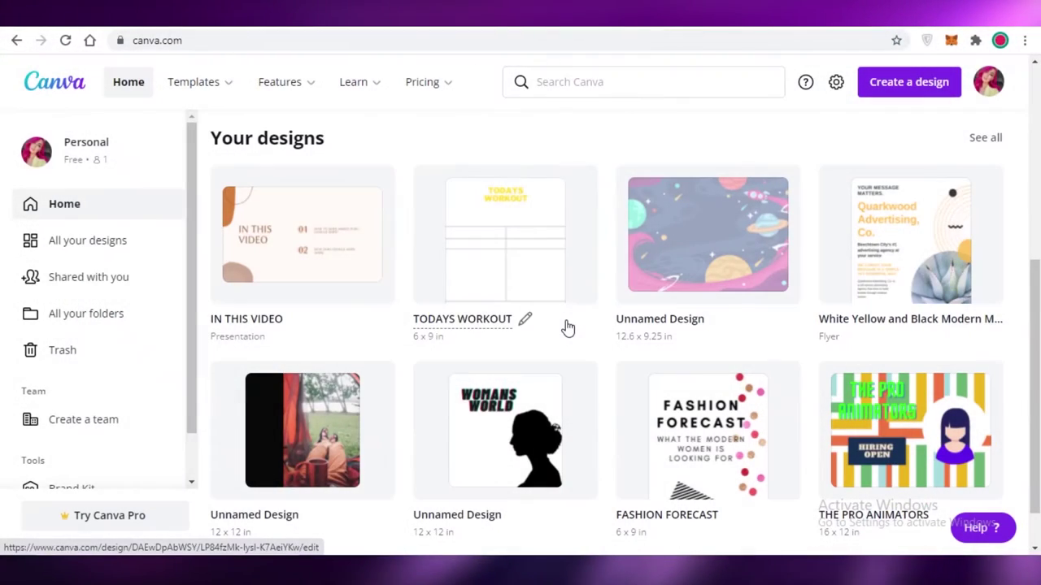
pyautogui.scroll(-1, 713, 309)
pyautogui.scroll(6, 644, 179)
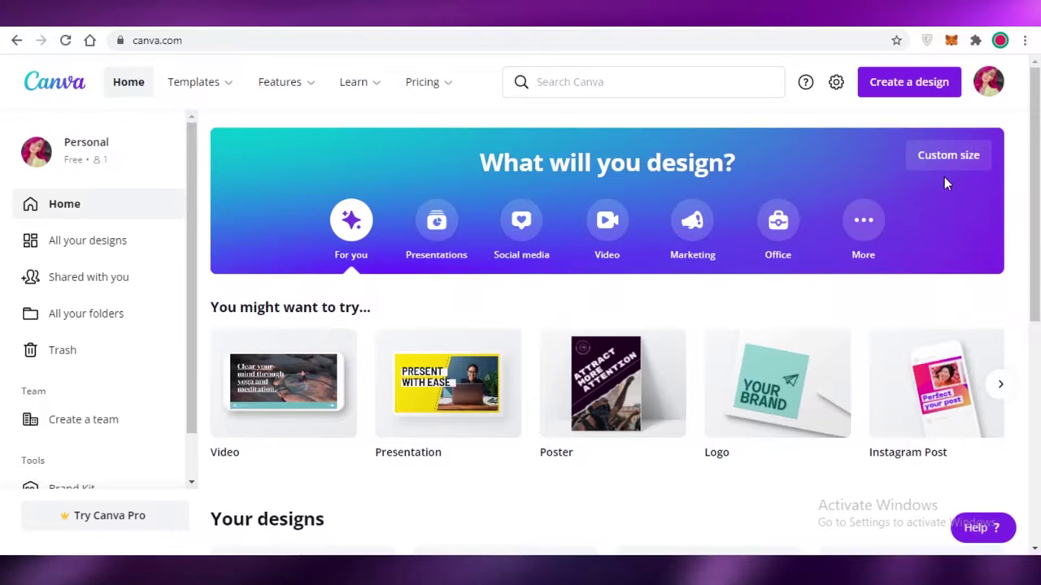
pyautogui.click(990, 83)
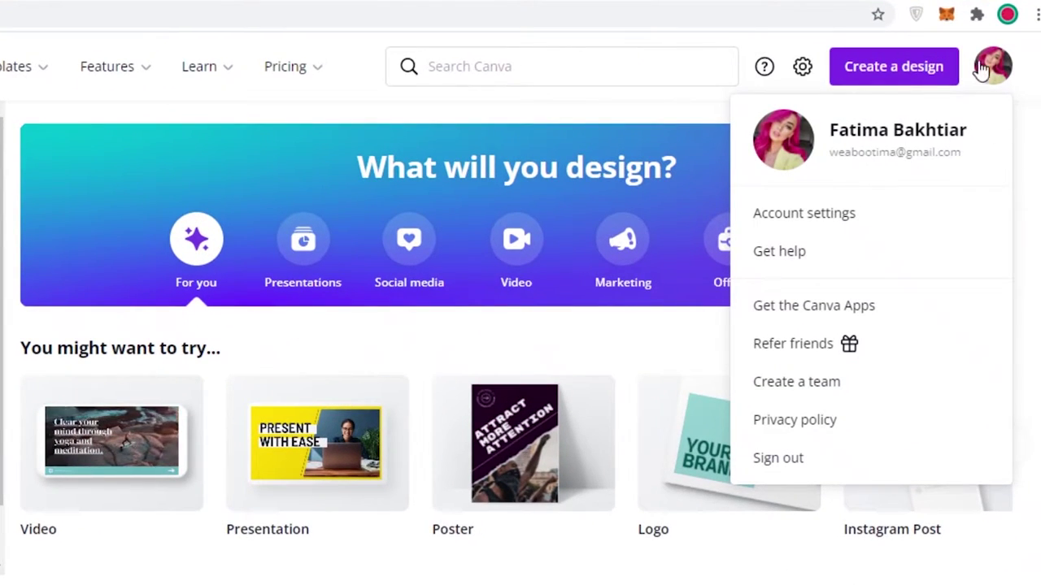
pyautogui.click(981, 72)
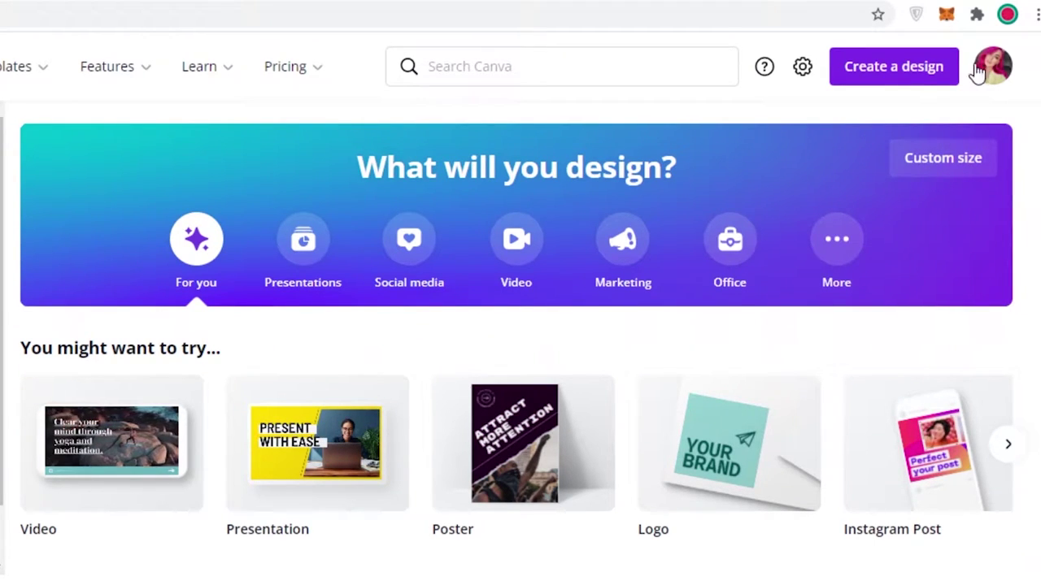
pyautogui.scroll(-3, 615, 151)
pyautogui.scroll(3, 601, 235)
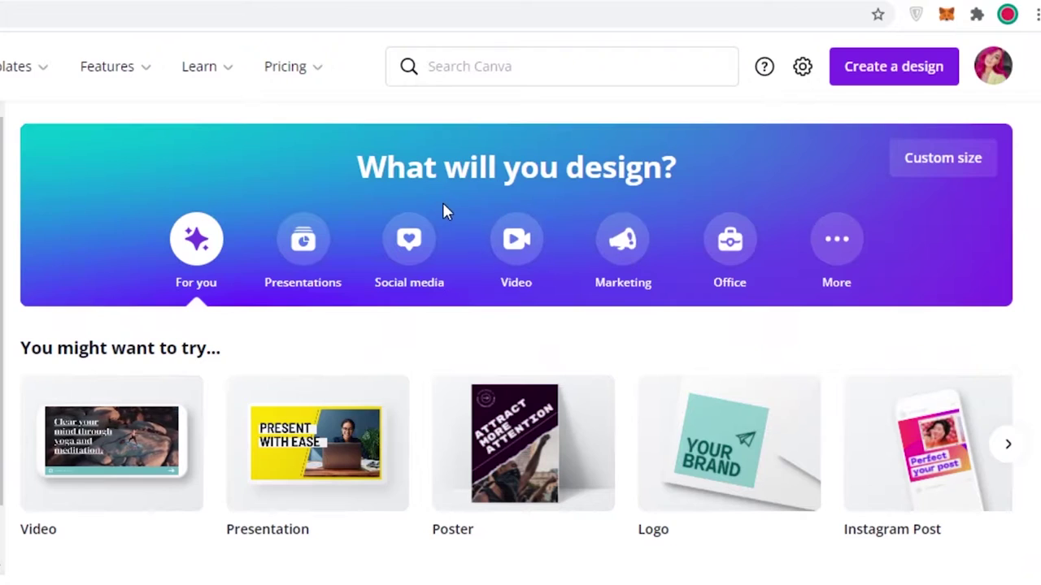
pyautogui.scroll(-3, 467, 219)
pyautogui.scroll(3, 648, 209)
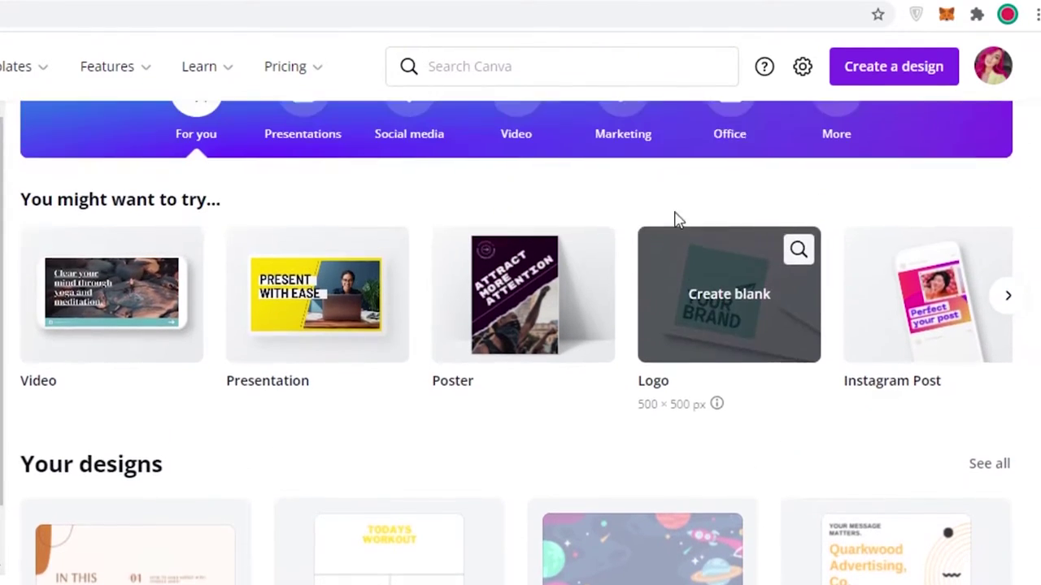
# Search the template library for "newsletter".
pyautogui.click(473, 66)
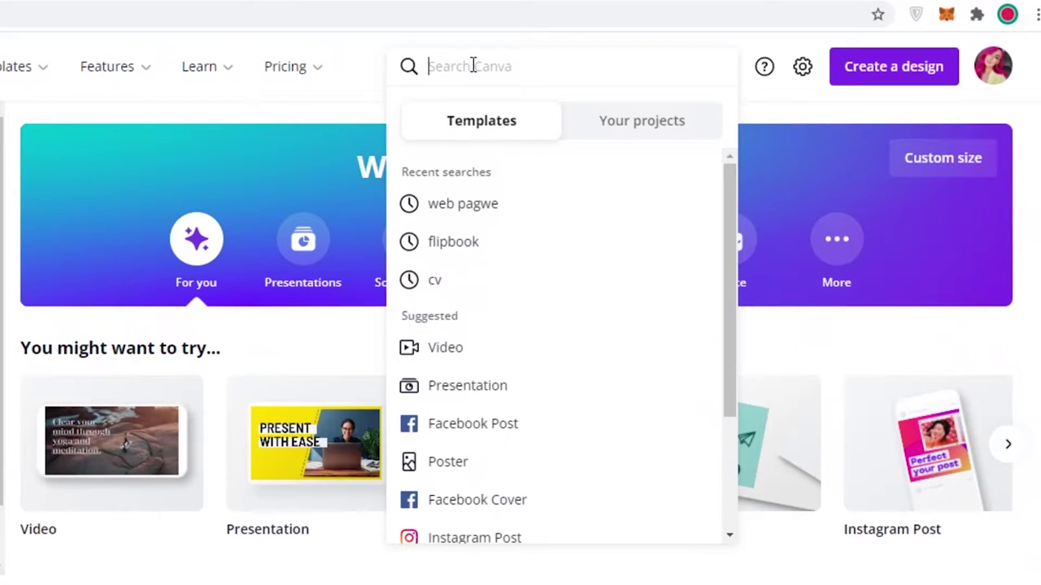
pyautogui.write('new')
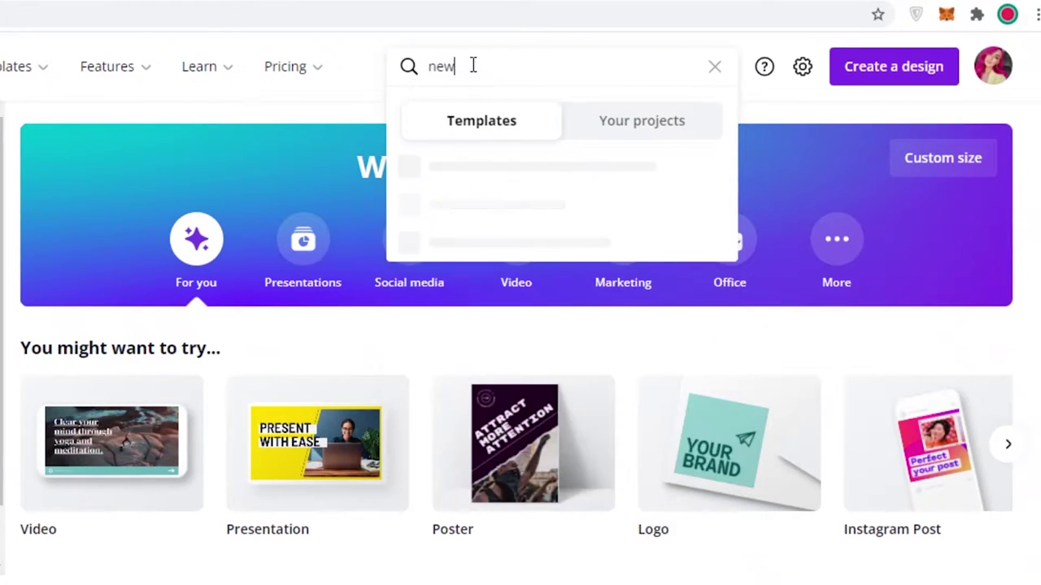
pyautogui.write('sl')
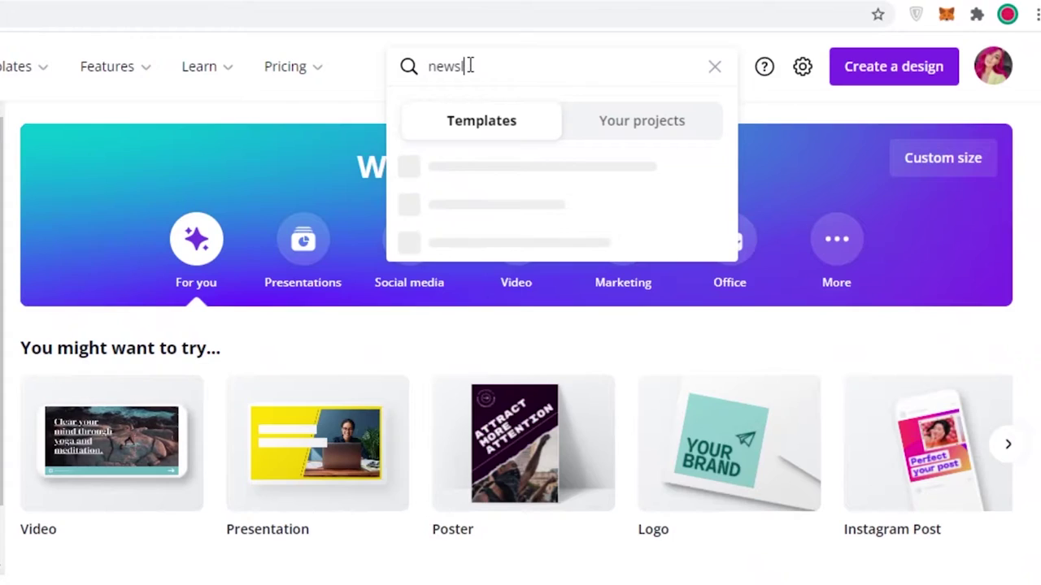
pyautogui.write('etter')
pyautogui.press('Return')
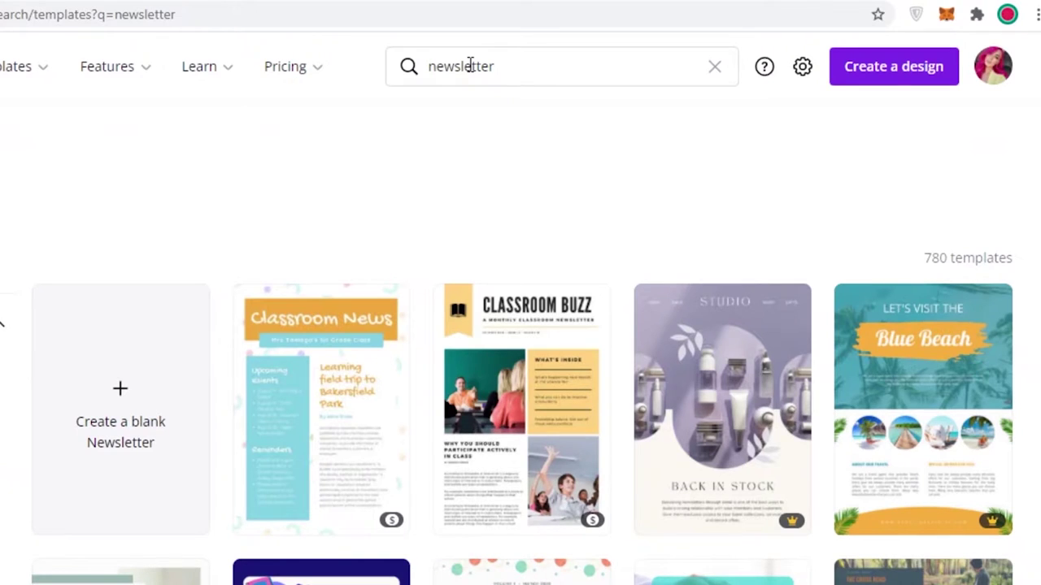
# Browse the newsletter templates, comparing their layouts and their free, paid and Pro labels.
pyautogui.scroll(-12, 423, 399)
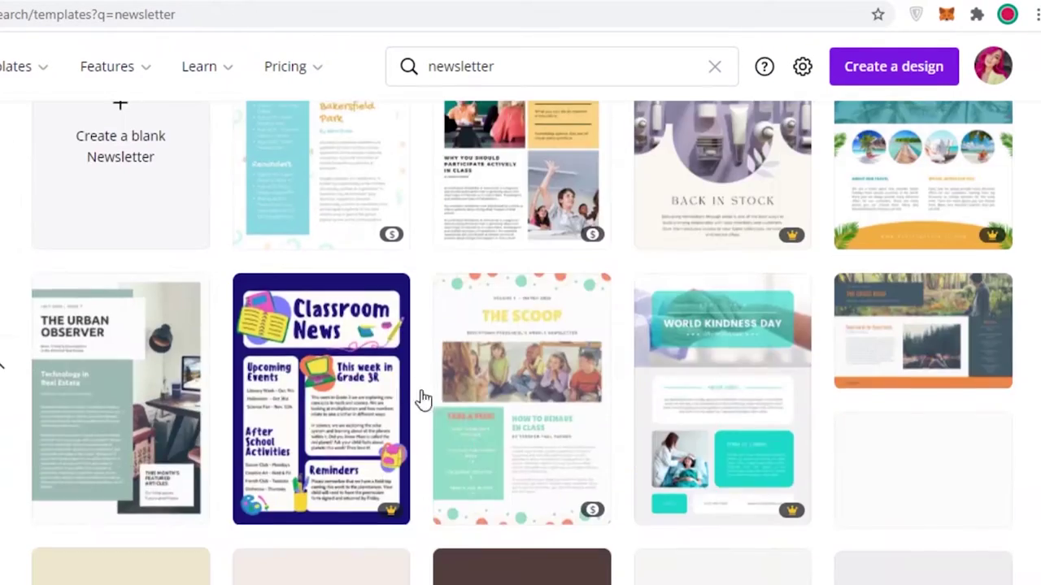
pyautogui.scroll(5, 240, 392)
pyautogui.scroll(3, 240, 393)
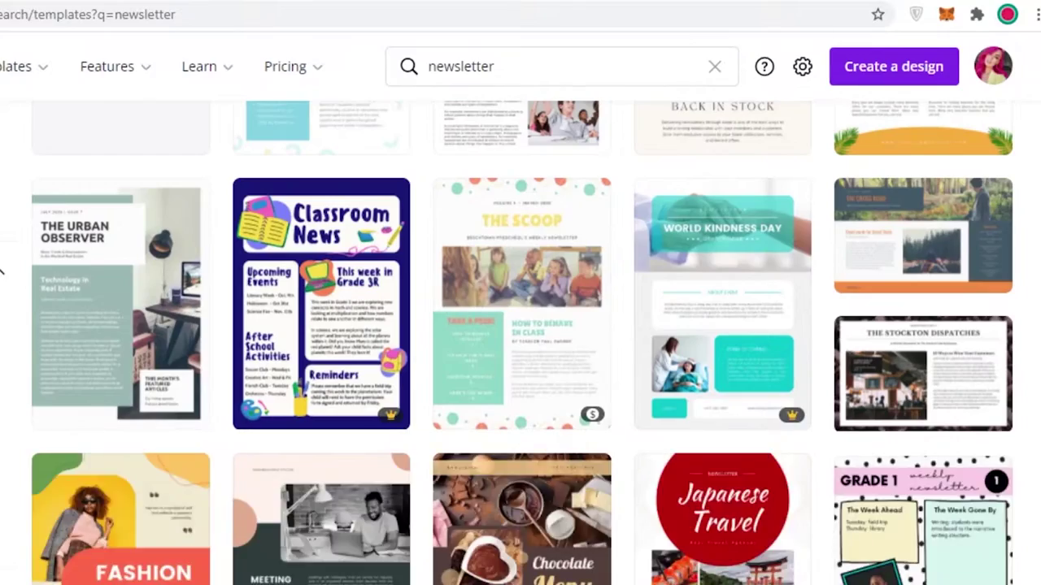
pyautogui.scroll(5, 2, 272)
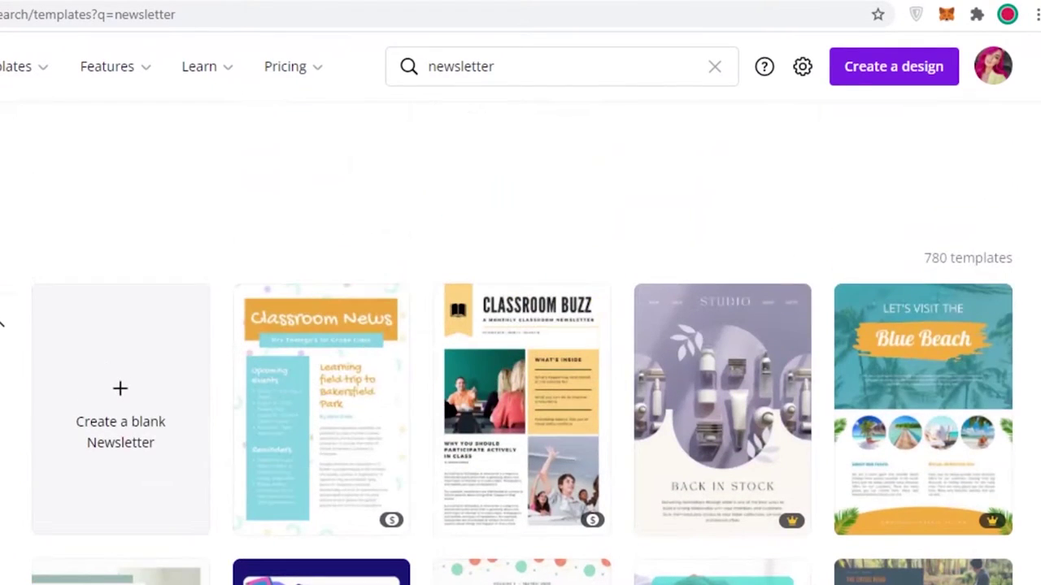
pyautogui.scroll(-10, 372, 407)
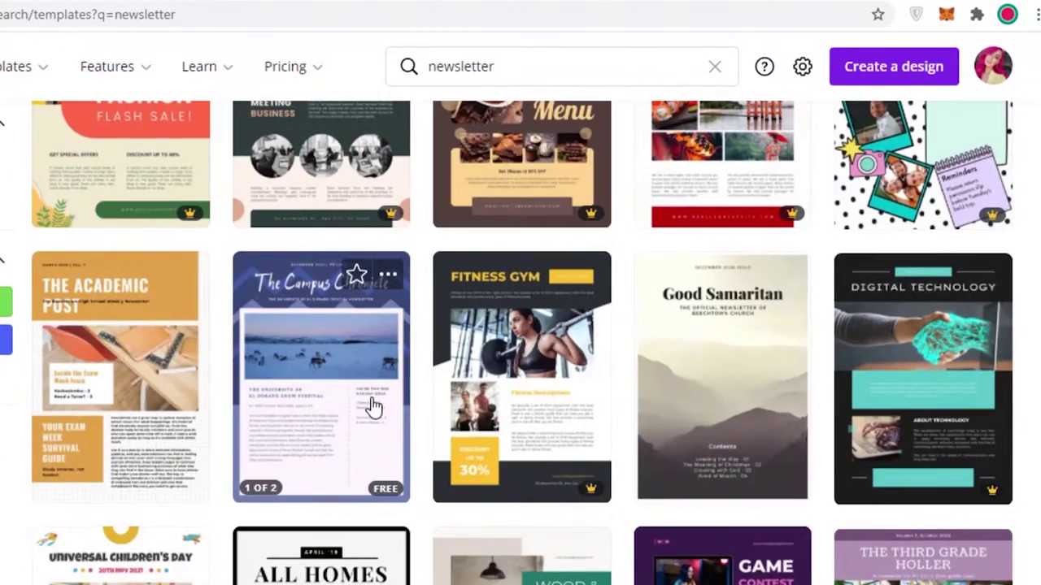
pyautogui.scroll(-5, 372, 406)
pyautogui.scroll(-5, 442, 442)
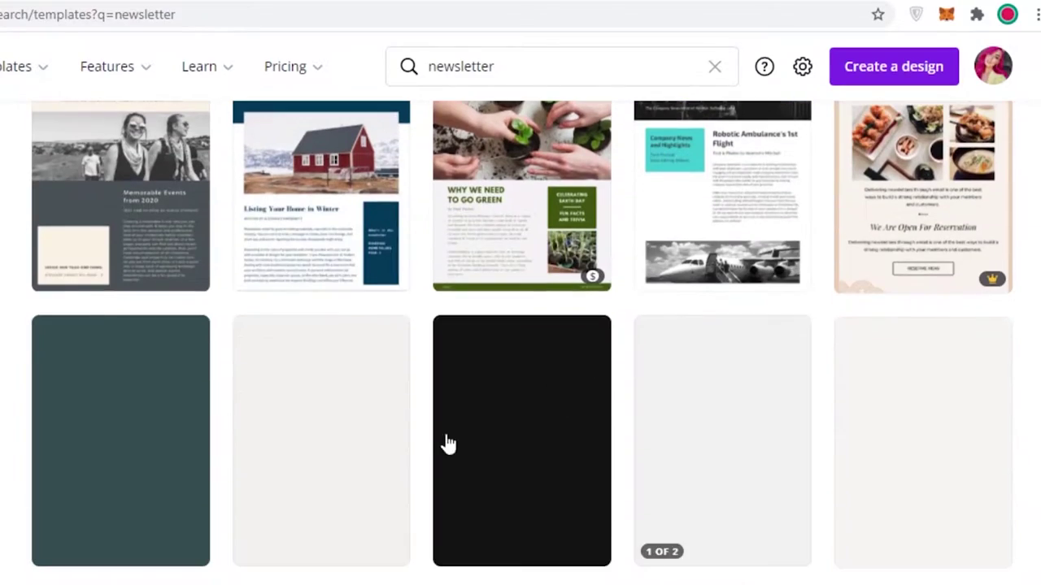
pyautogui.scroll(20, 139, 483)
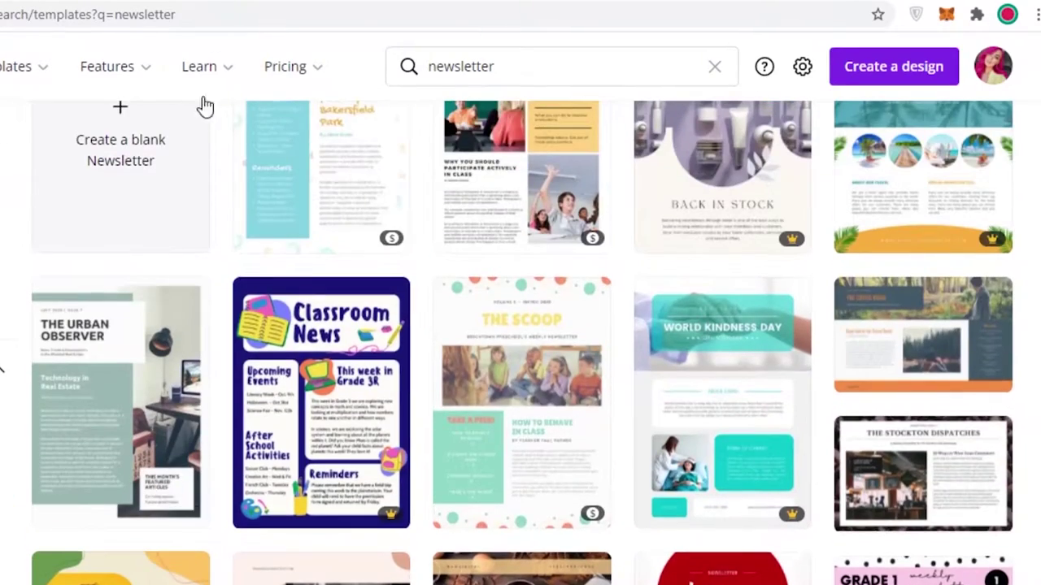
pyautogui.scroll(-5, 170, 165)
pyautogui.scroll(6, 413, 248)
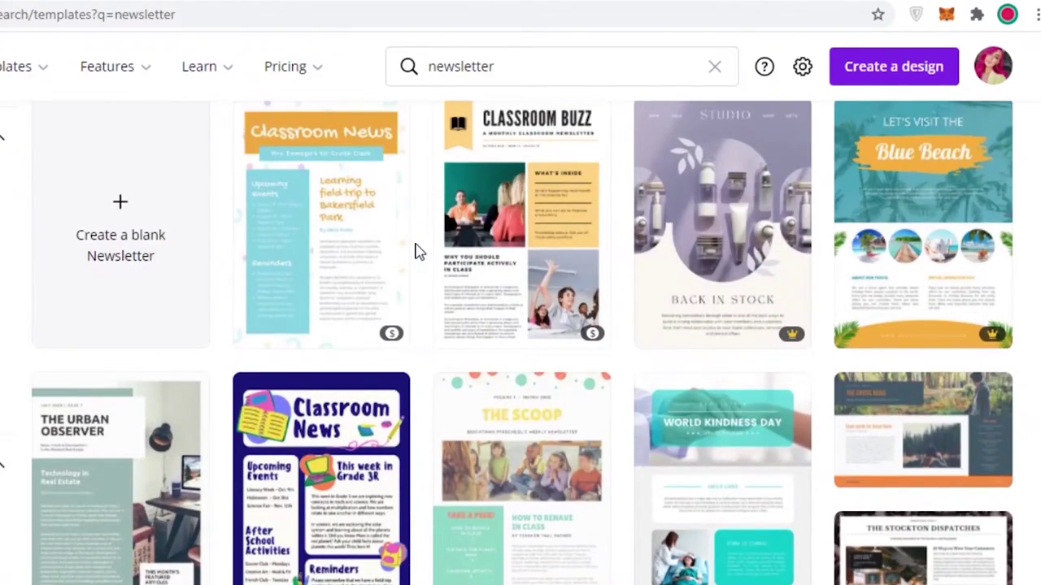
pyautogui.scroll(-3, 675, 195)
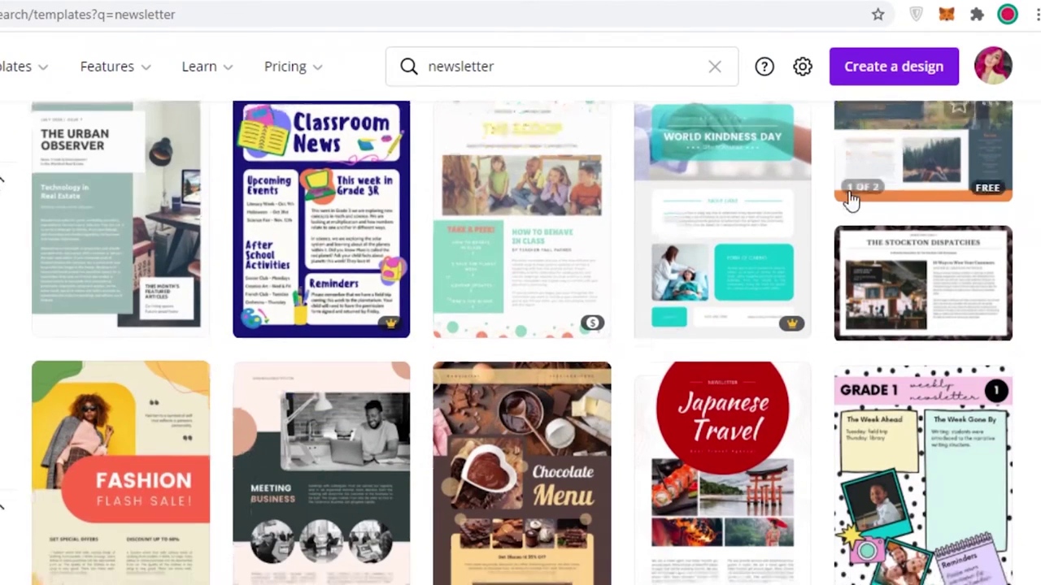
pyautogui.scroll(1, 917, 273)
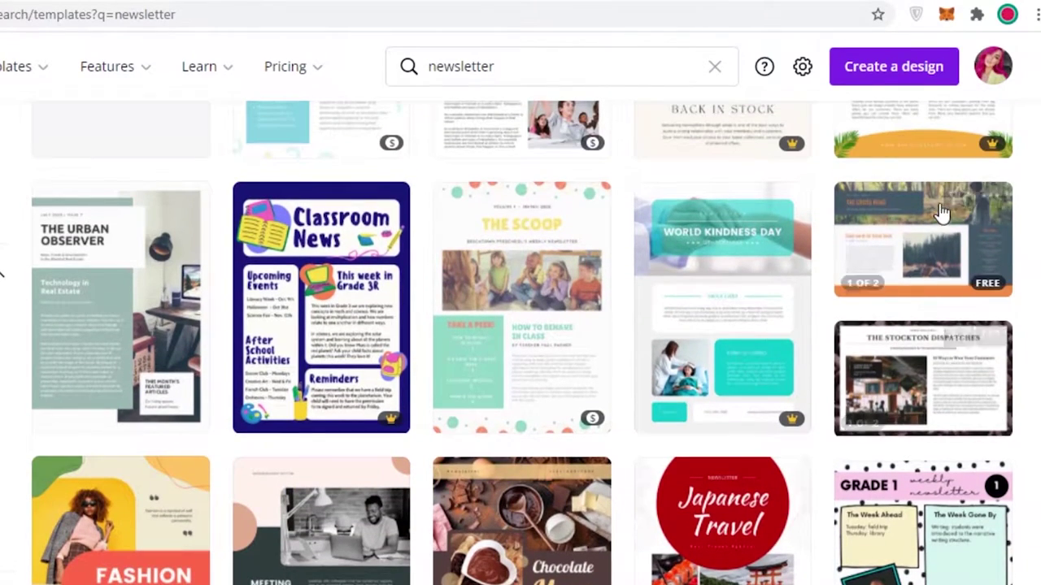
pyautogui.scroll(-8, 915, 268)
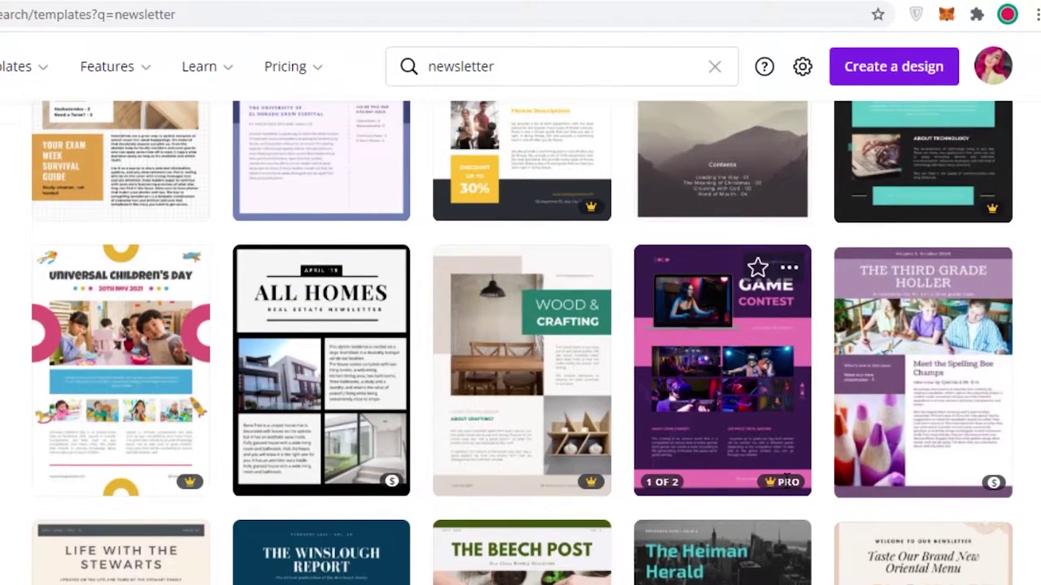
pyautogui.scroll(-5, 32, 435)
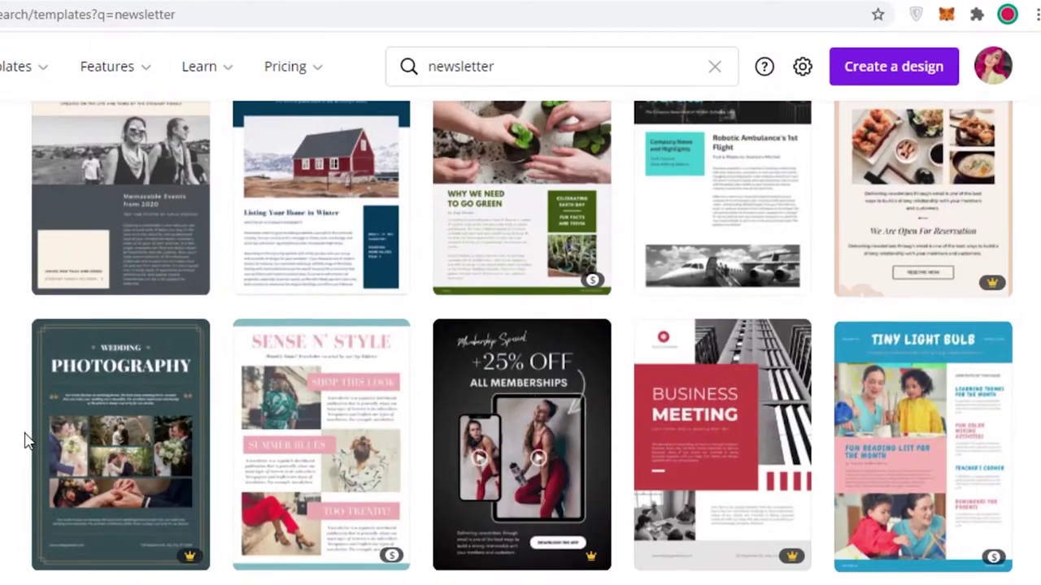
pyautogui.scroll(1, 326, 203)
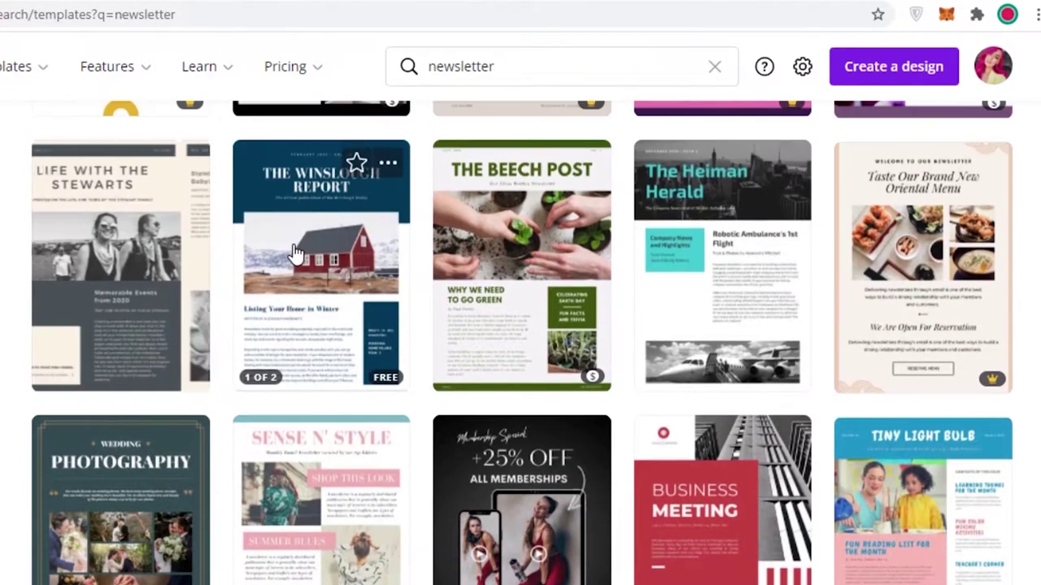
pyautogui.scroll(-2, 33, 277)
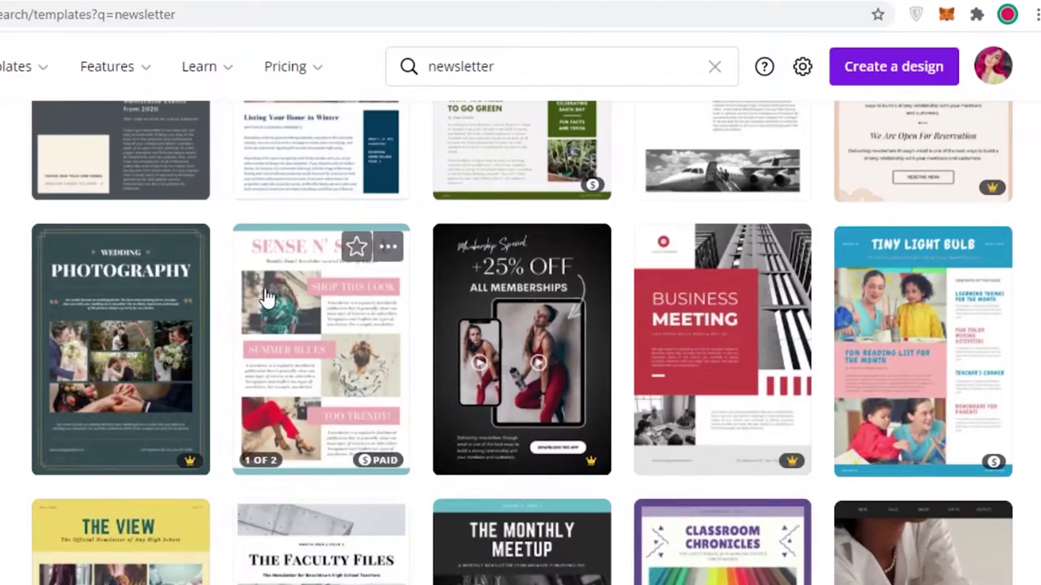
pyautogui.scroll(5, 122, 341)
pyautogui.scroll(10, 122, 487)
pyautogui.scroll(-12, 122, 488)
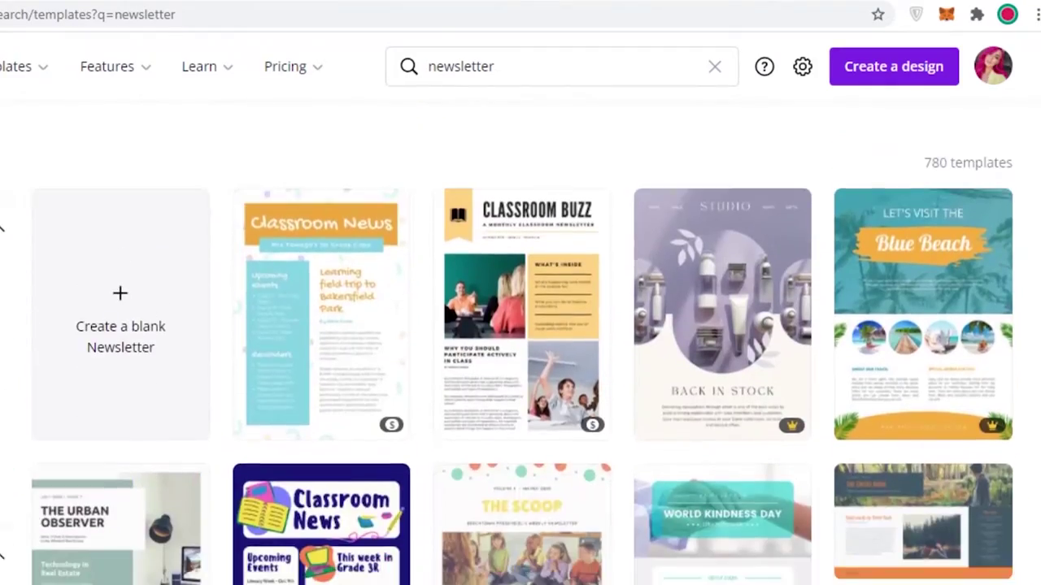
pyautogui.scroll(-10, 243, 399)
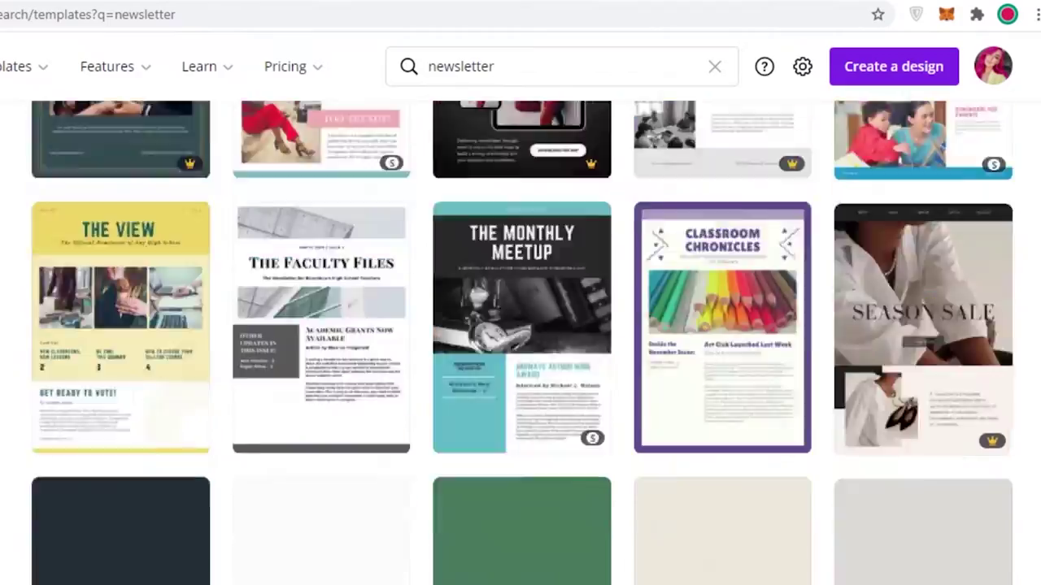
pyautogui.scroll(-5, 739, 430)
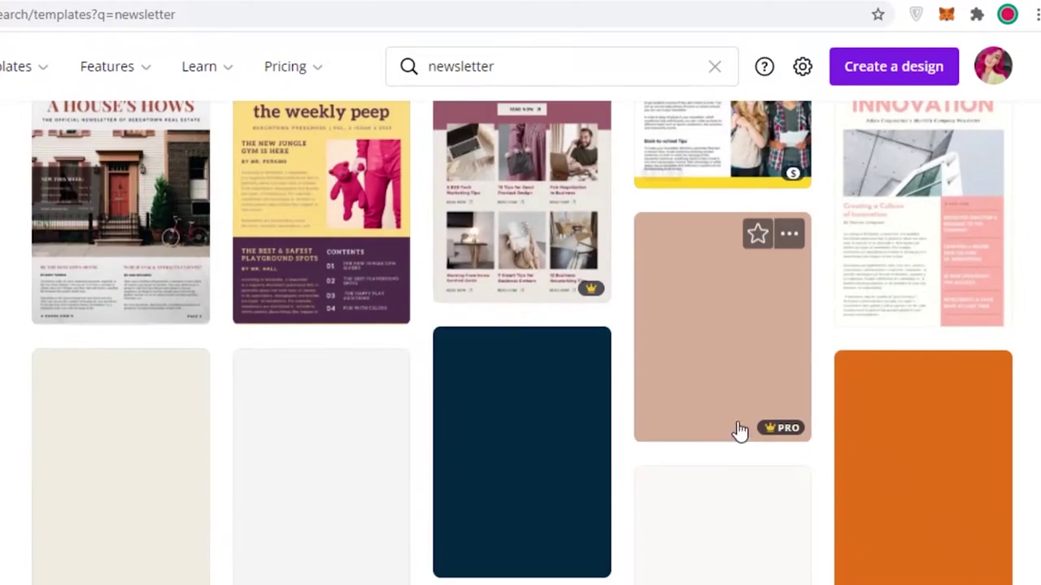
# Open the Cream and Salmon Pink Minimal Modern Company Newsletter template, headed INNOVATION, for editing.
pyautogui.scroll(3, 745, 271)
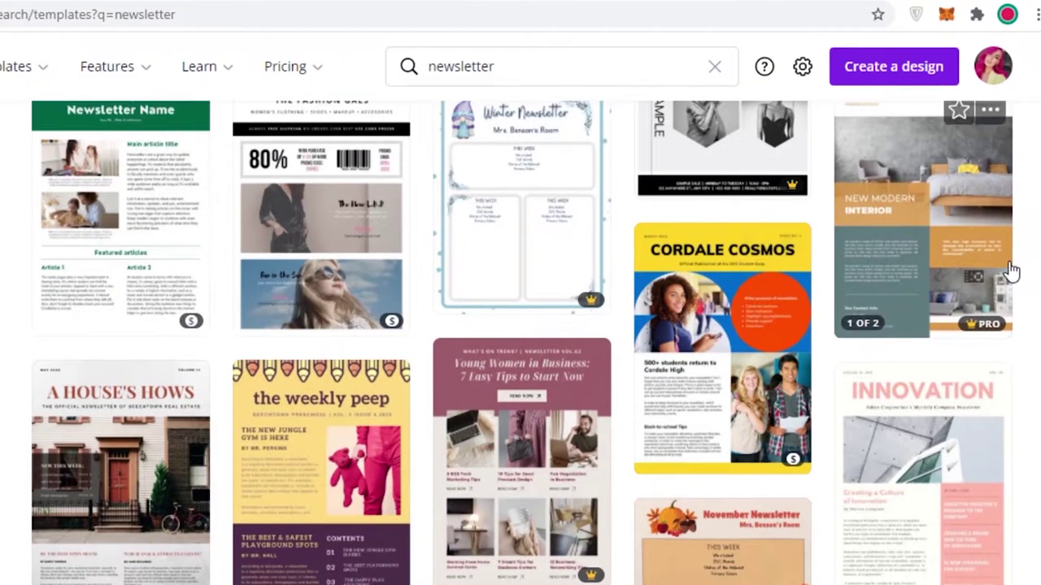
pyautogui.scroll(-1, 958, 465)
pyautogui.click(938, 429)
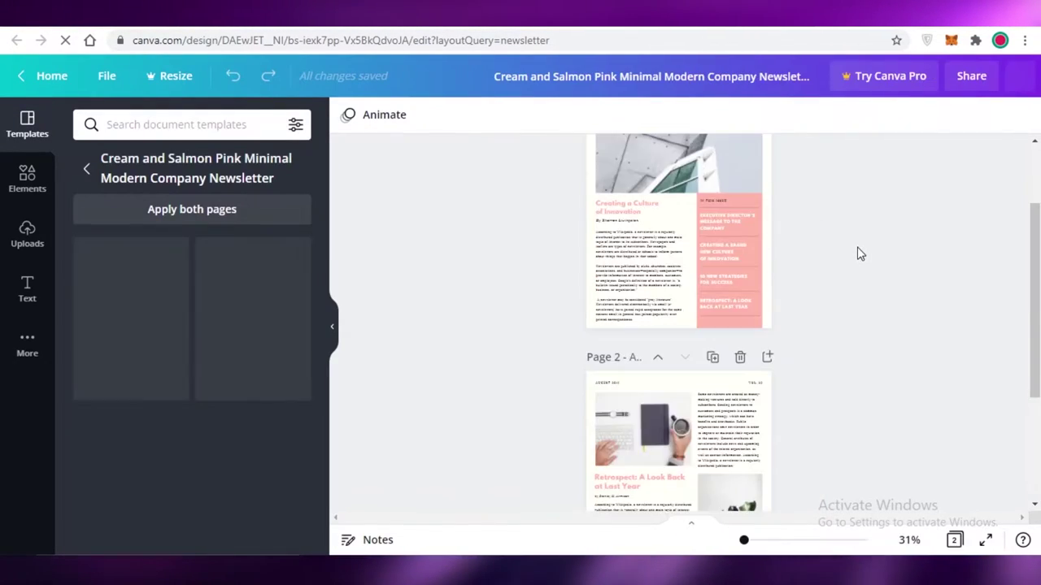
# Replace the INNOVATION headline on page 1 of the newsletter with STYLE.
pyautogui.moveTo(743, 539); pyautogui.dragTo(757, 540)
pyautogui.scroll(-10, 797, 214)
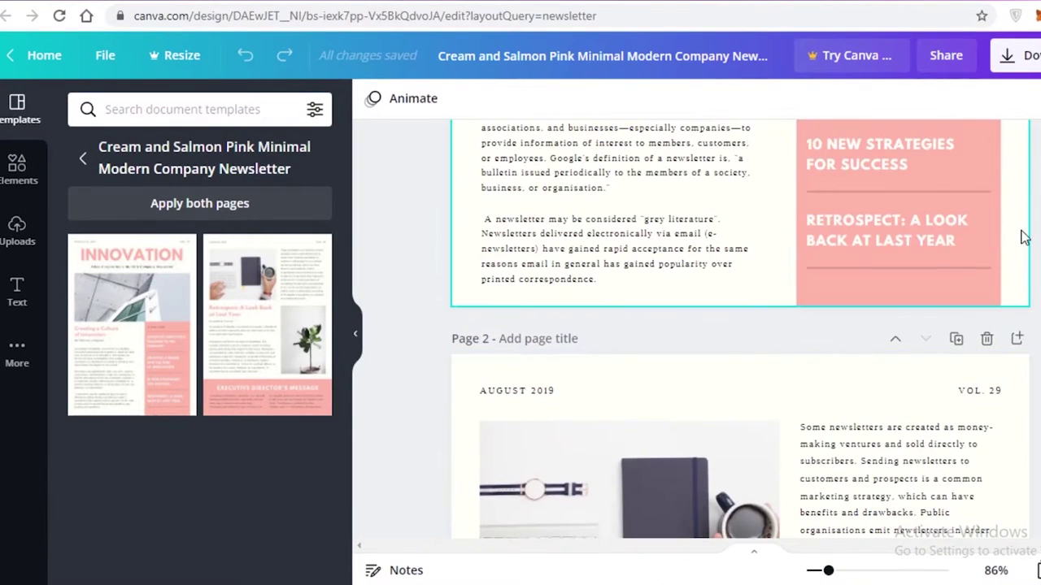
pyautogui.scroll(4, 566, 209)
pyautogui.scroll(-4, 601, 301)
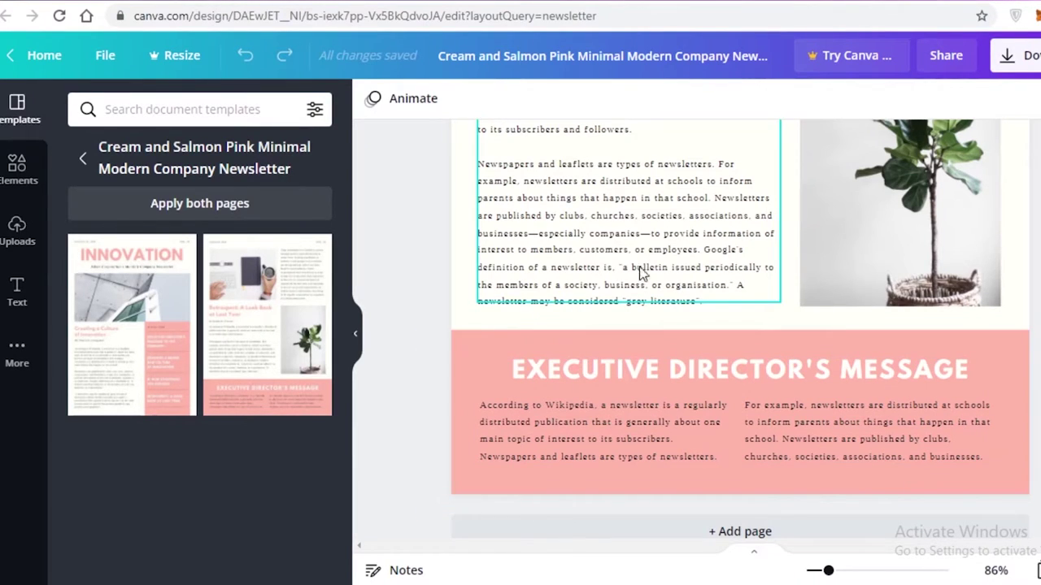
pyautogui.scroll(15, 695, 149)
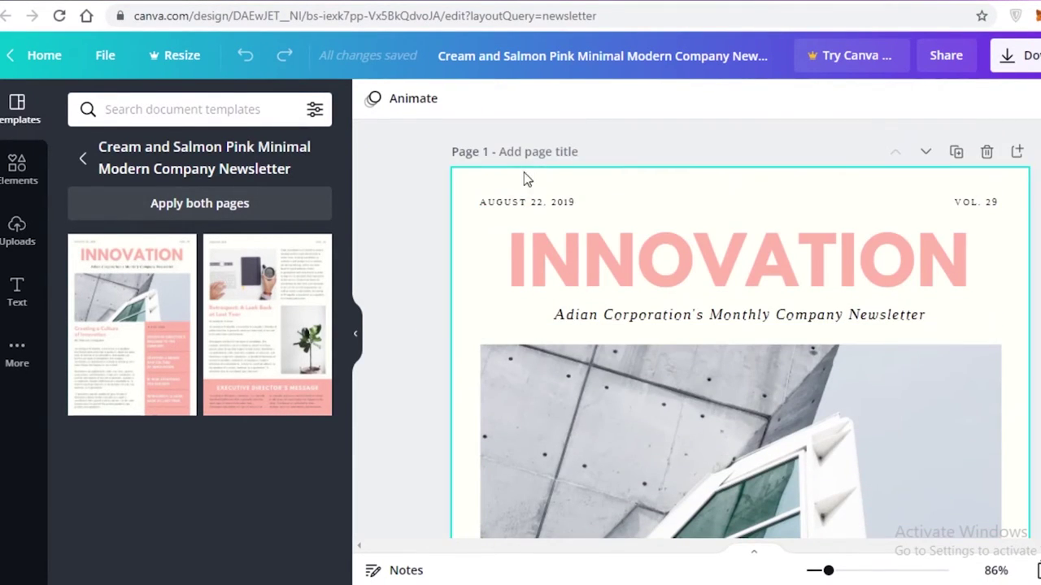
pyautogui.scroll(-1, 803, 331)
pyautogui.doubleClick(730, 195)
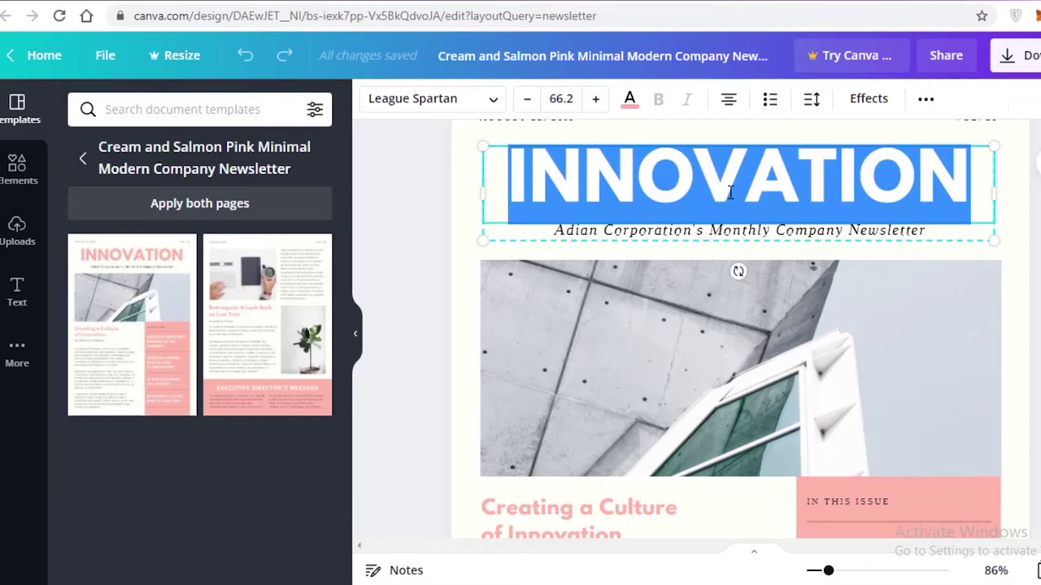
pyautogui.press('BackSpace')
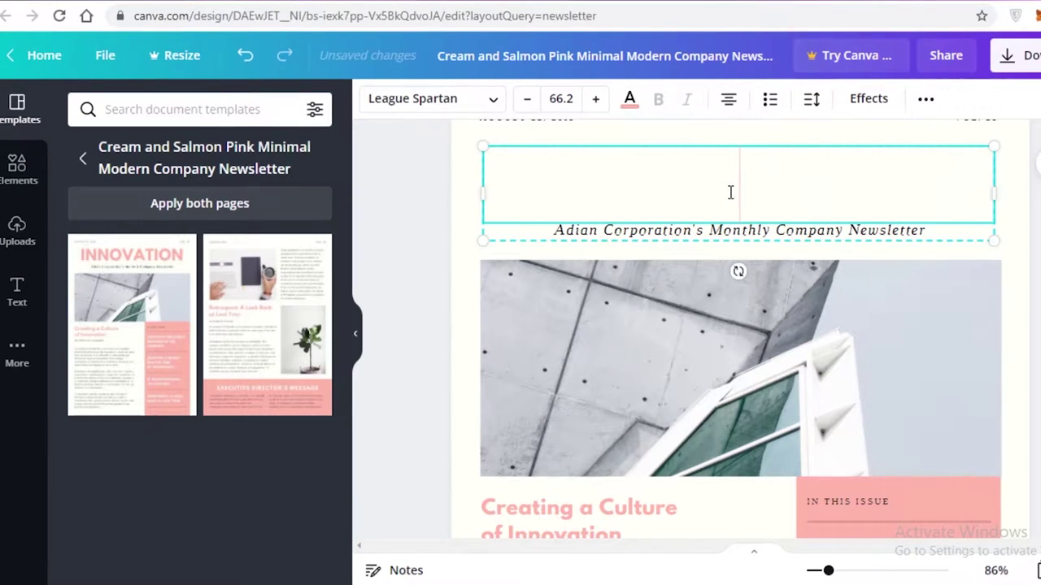
pyautogui.write('STYLE')
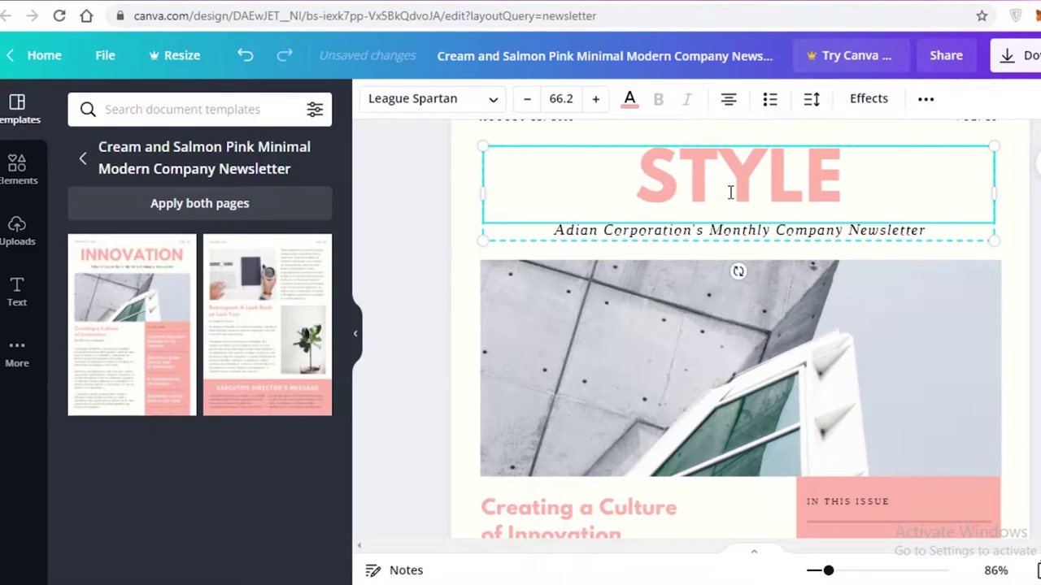
pyautogui.click(688, 383)
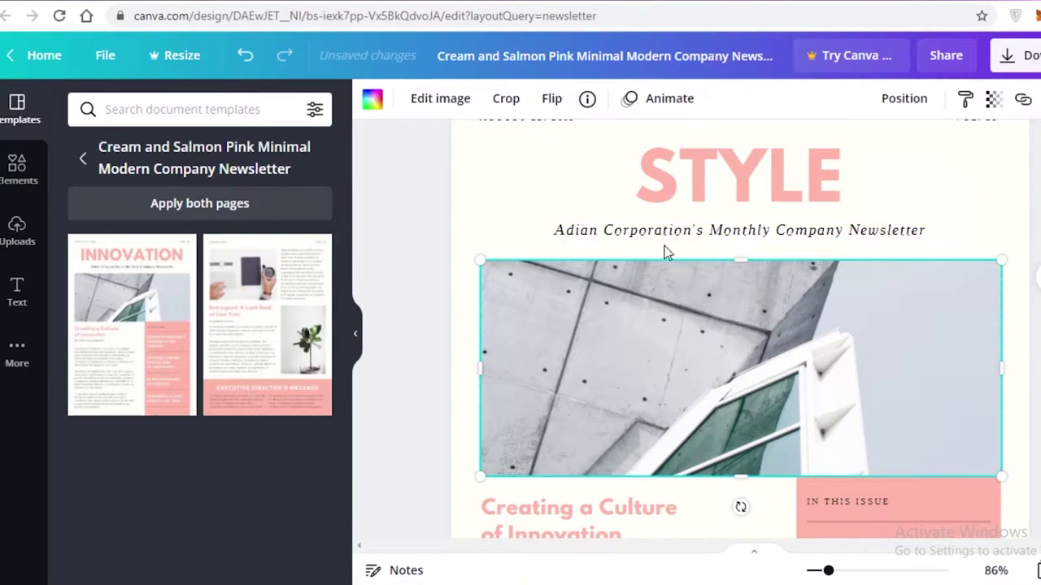
pyautogui.scroll(1, 1011, 214)
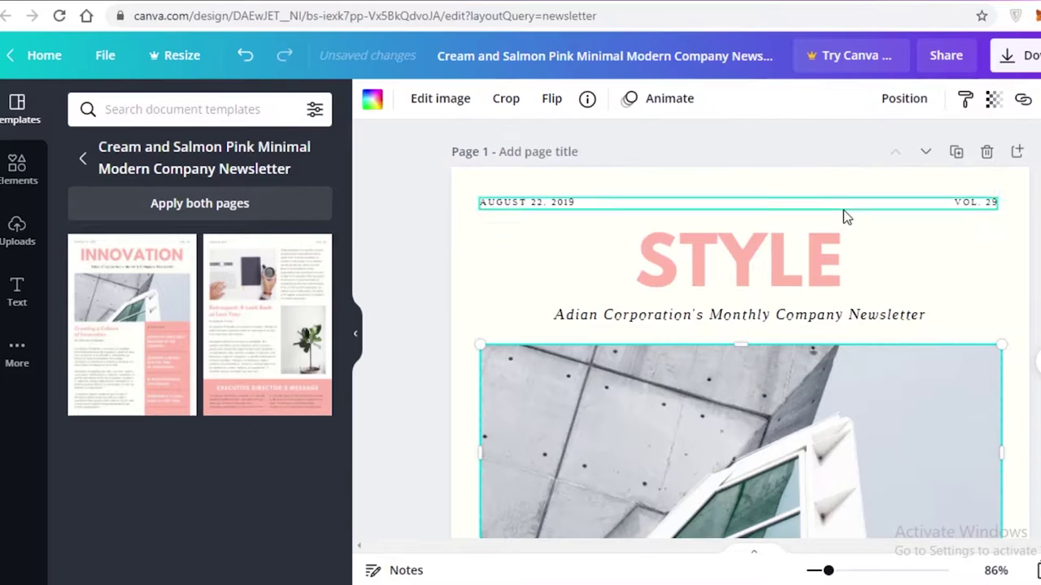
pyautogui.scroll(-4, 843, 215)
pyautogui.scroll(-4, 829, 212)
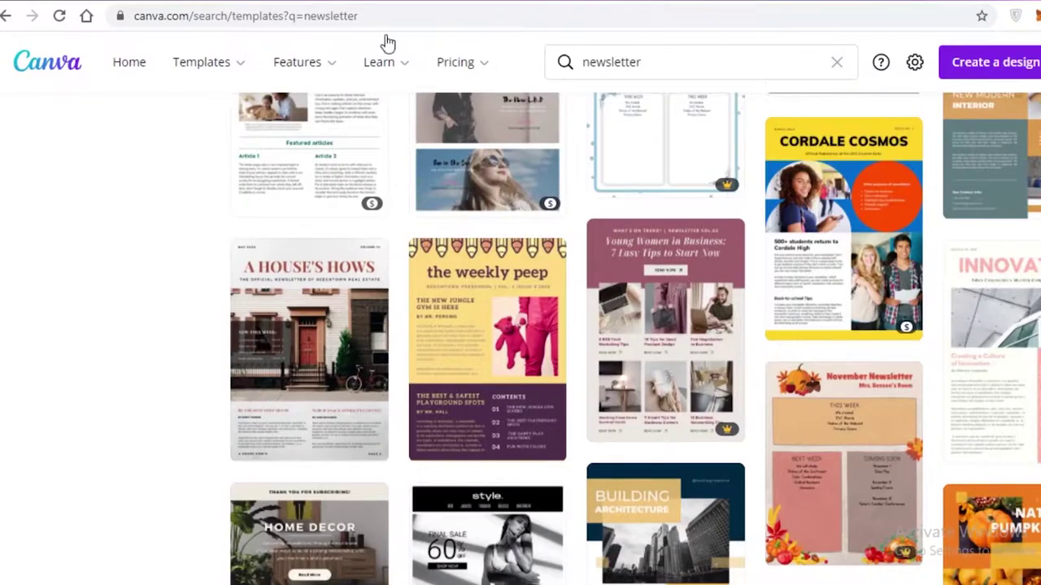
# Return to the newsletter template results and create a blank newsletter.
pyautogui.scroll(15, 463, 171)
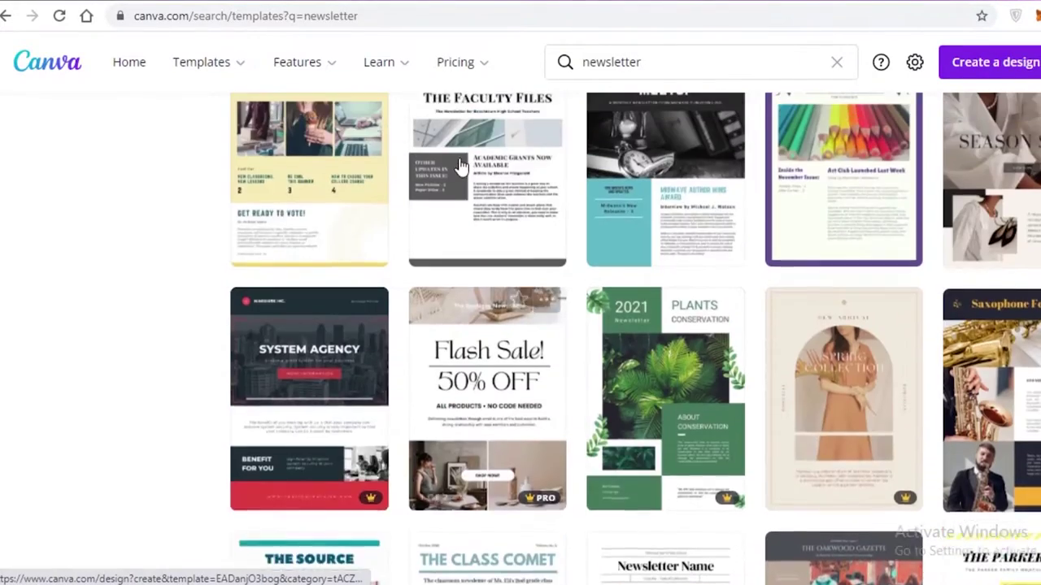
pyautogui.scroll(10, 291, 179)
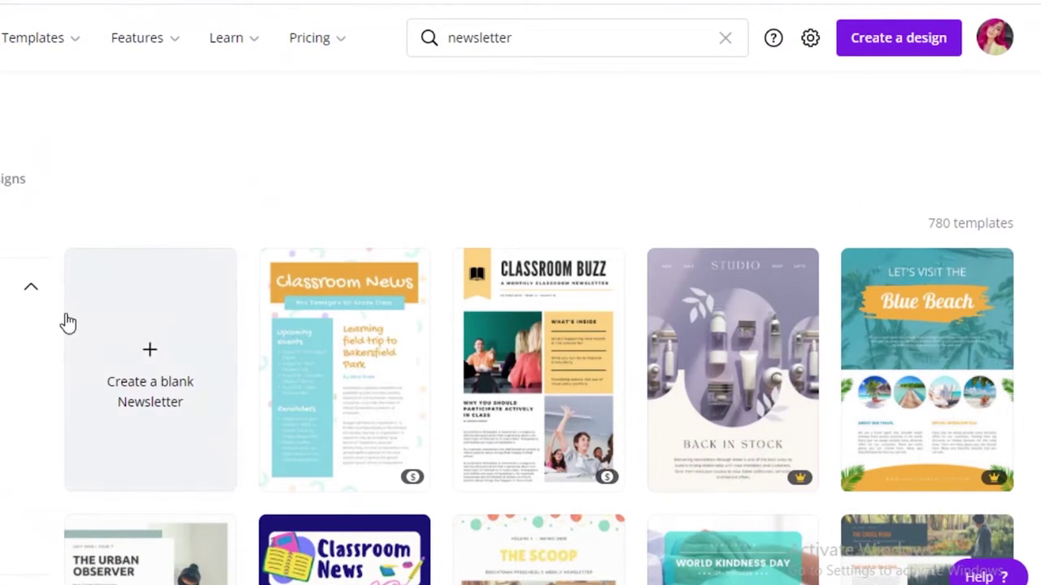
pyautogui.click(144, 351)
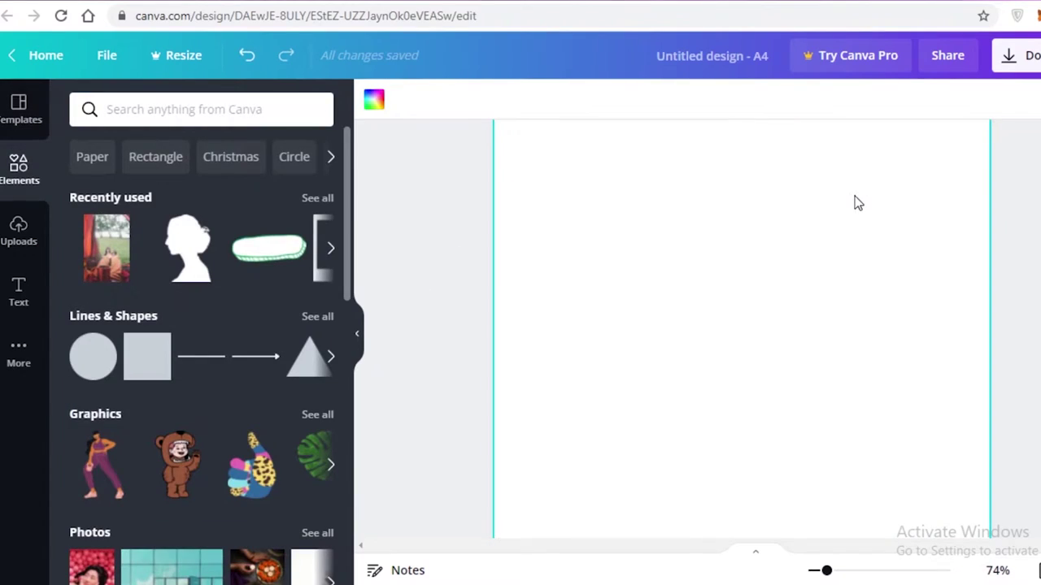
pyautogui.scroll(1, 854, 202)
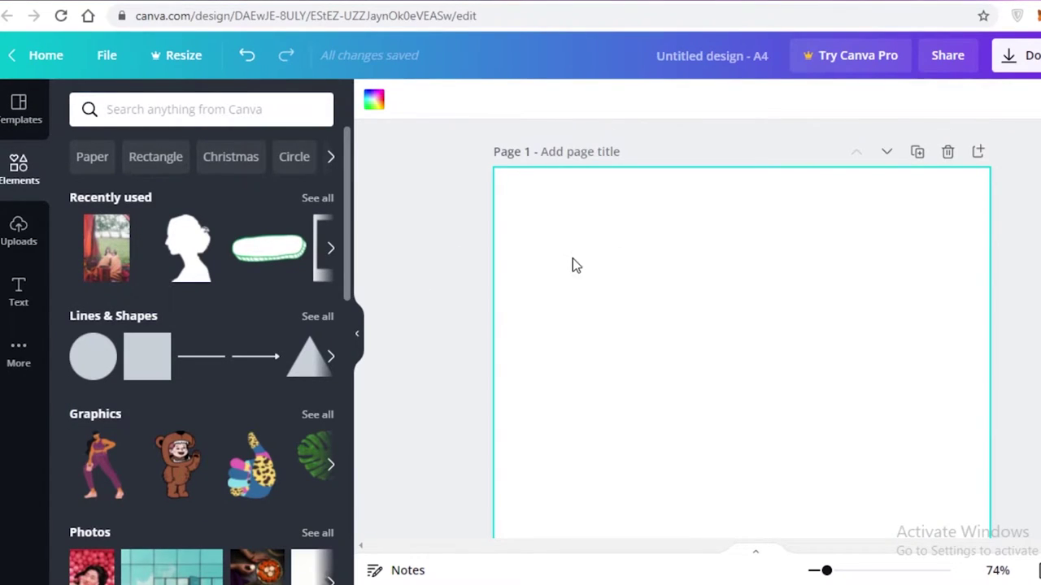
pyautogui.scroll(-5, 574, 265)
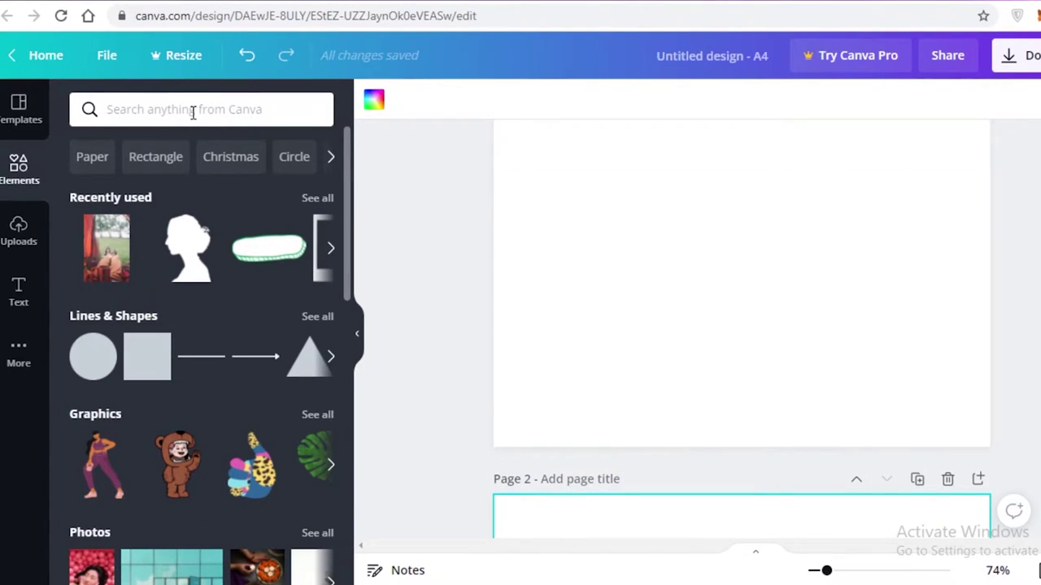
pyautogui.scroll(5, 611, 358)
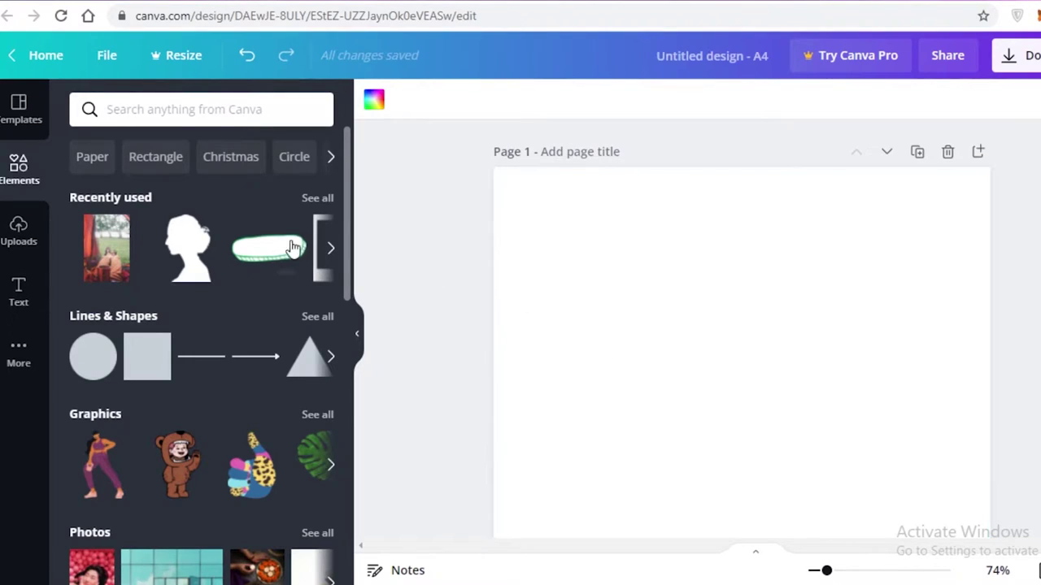
pyautogui.click(213, 107)
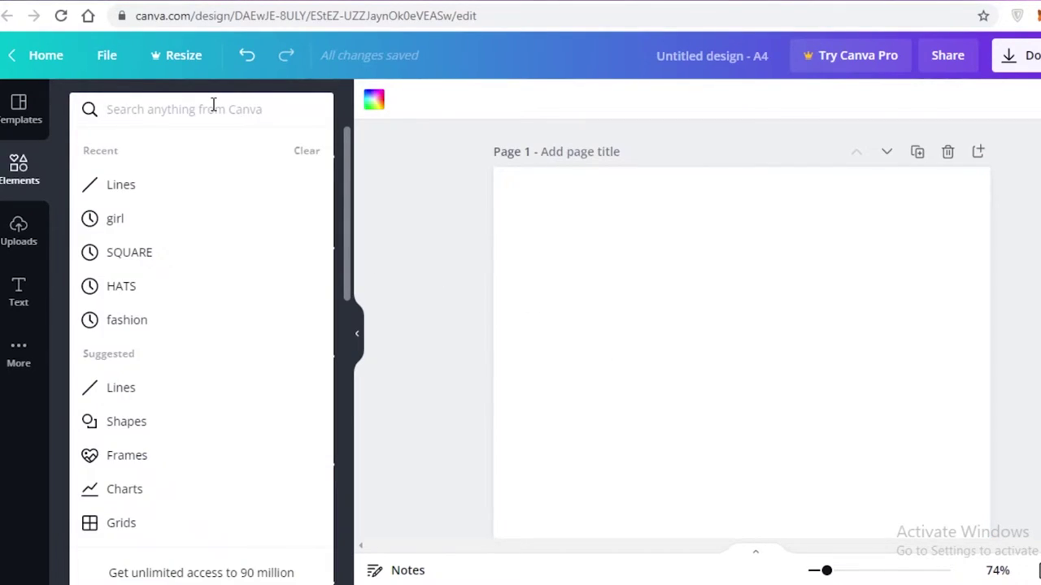
pyautogui.scroll(-5, 706, 224)
pyautogui.scroll(5, 678, 284)
pyautogui.click(437, 250)
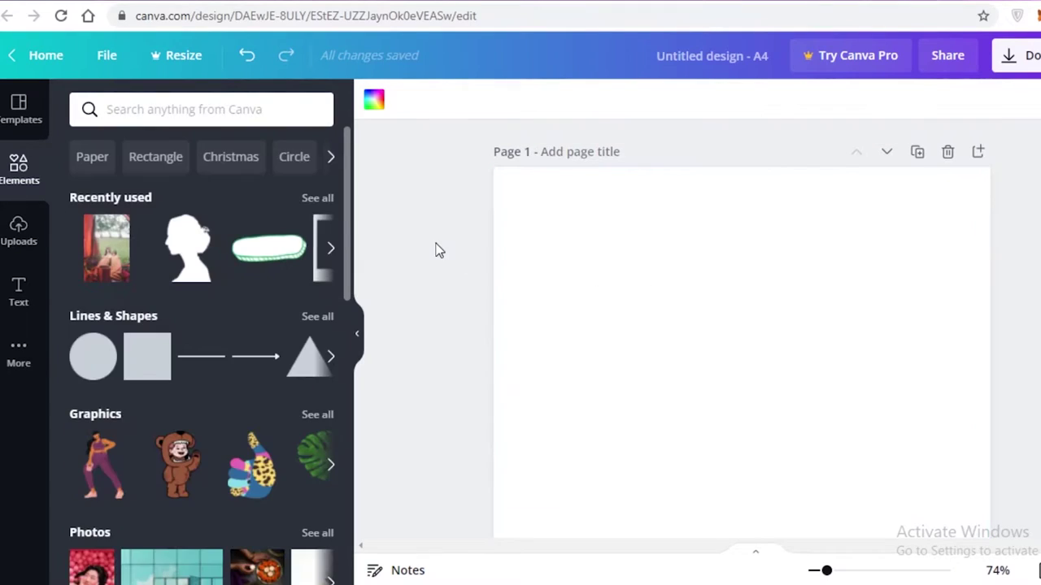
# Search the elements library for DESIGN and look through the results of all types.
pyautogui.click(220, 110)
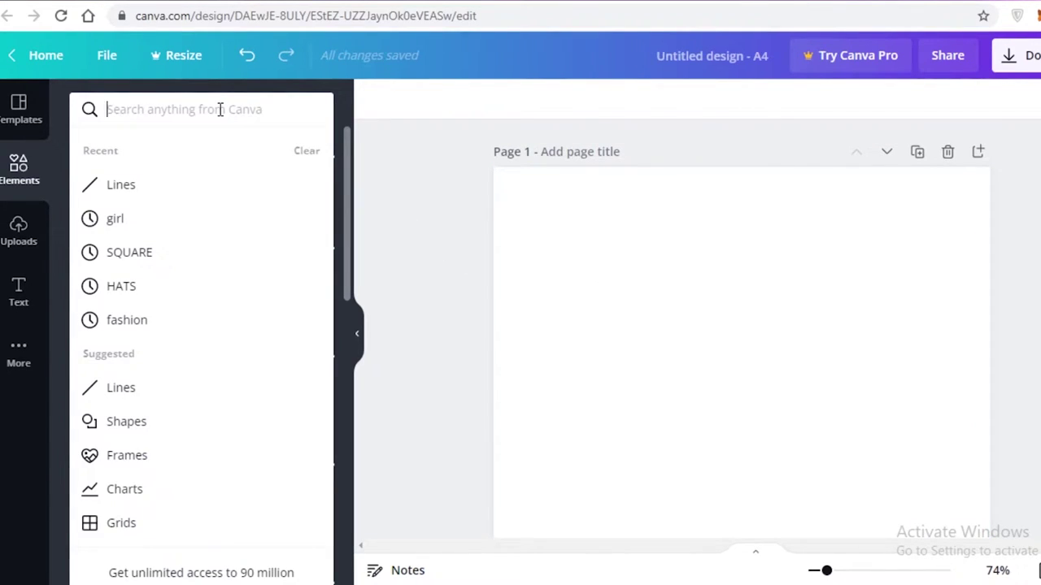
pyautogui.write('DESIGN')
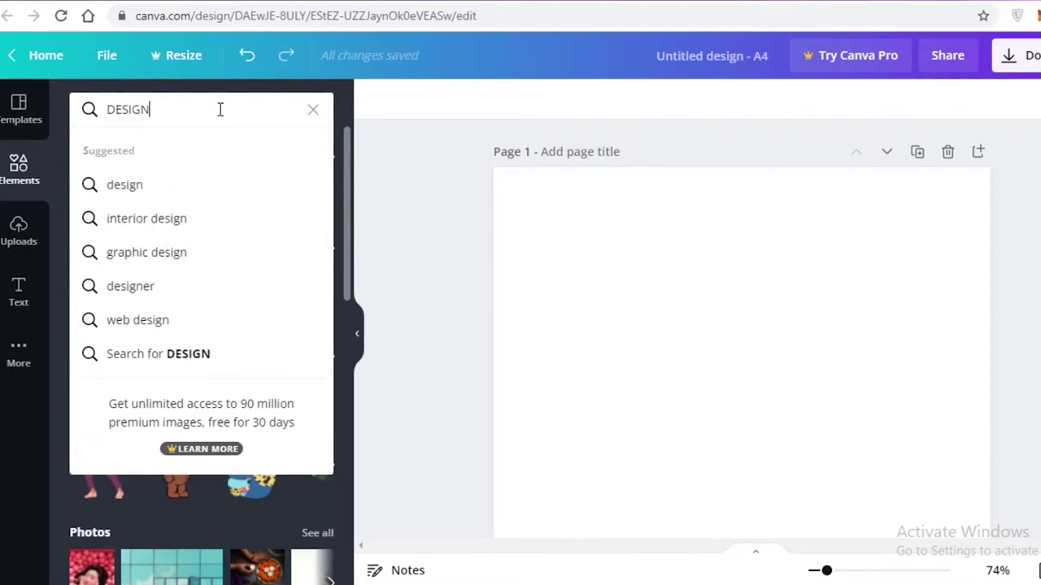
pyautogui.press('Return')
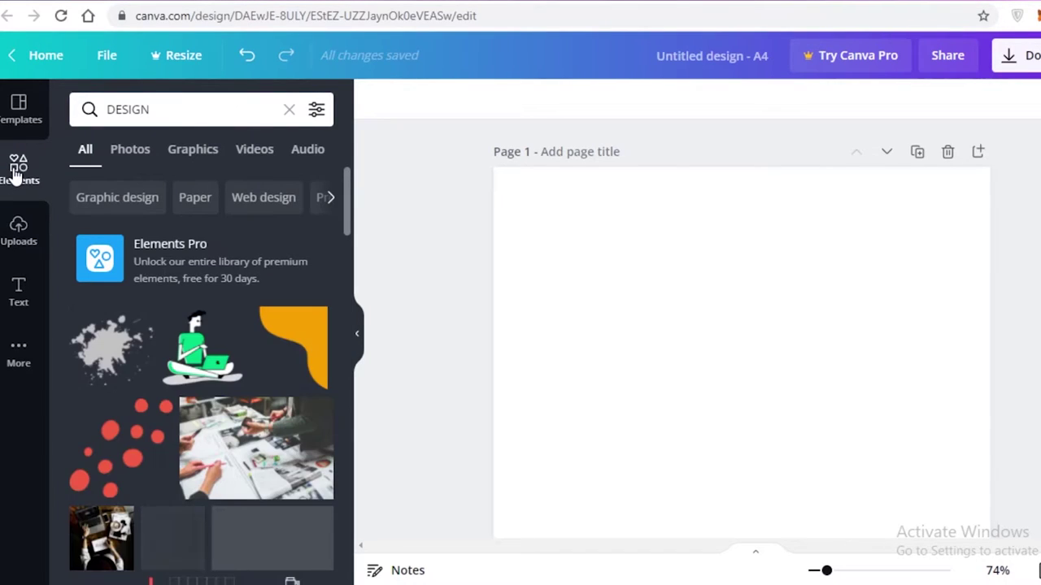
pyautogui.scroll(-3, 139, 406)
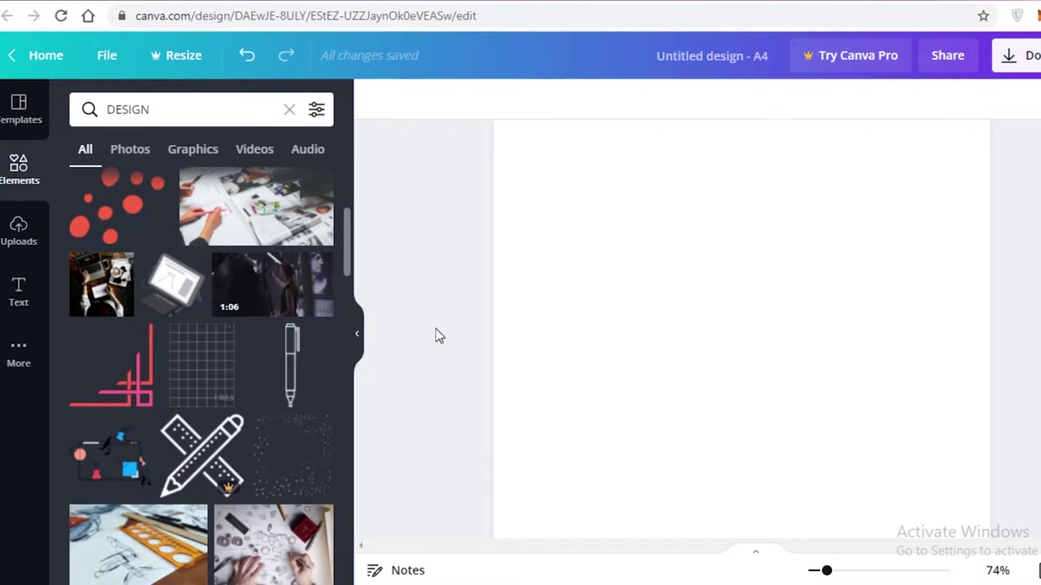
pyautogui.scroll(-4, 235, 365)
pyautogui.scroll(1, 242, 365)
pyautogui.scroll(-4, 242, 366)
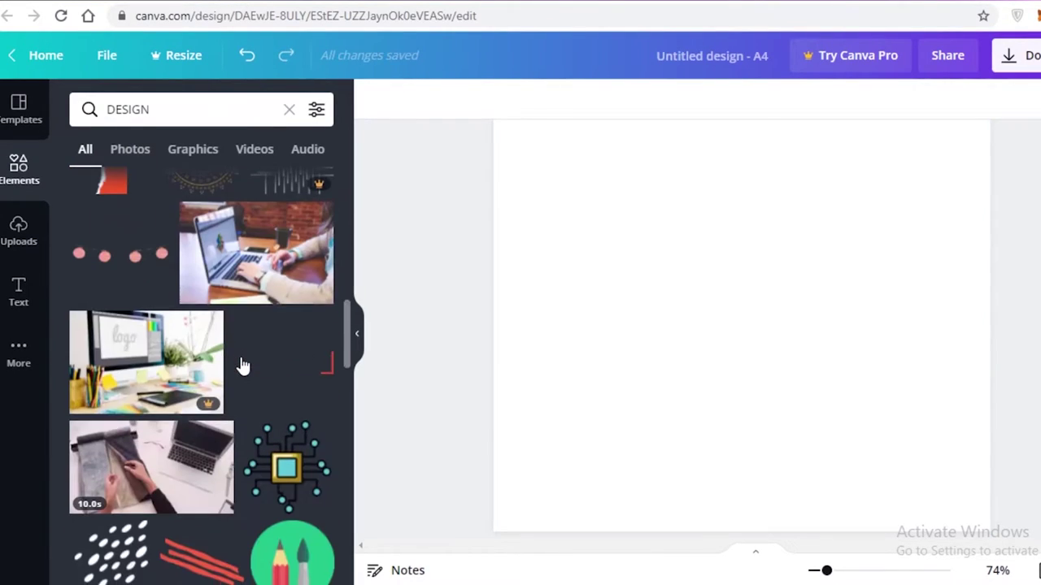
pyautogui.scroll(-7, 235, 366)
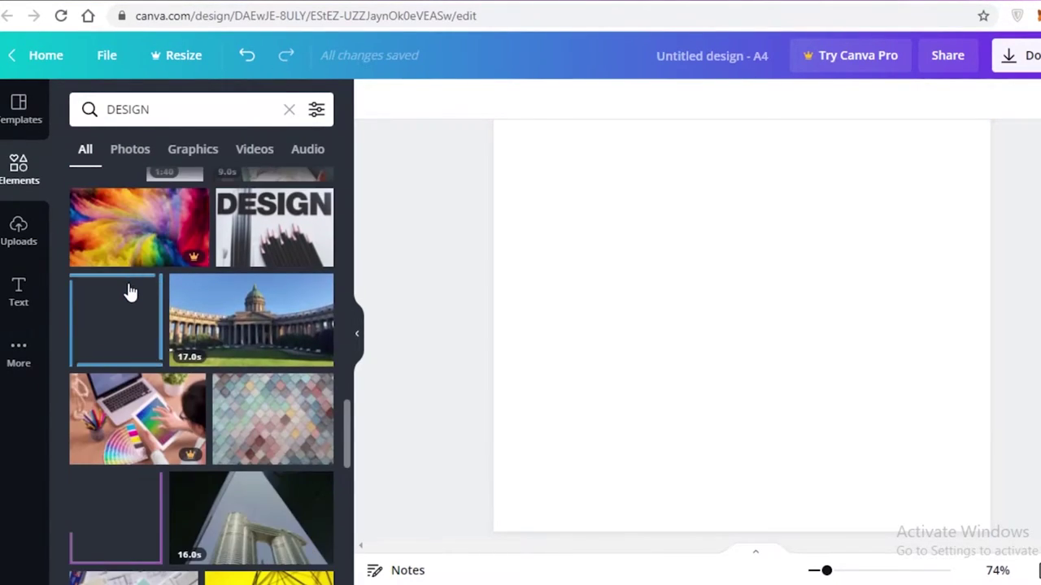
pyautogui.scroll(-3, 130, 293)
pyautogui.scroll(9, 138, 268)
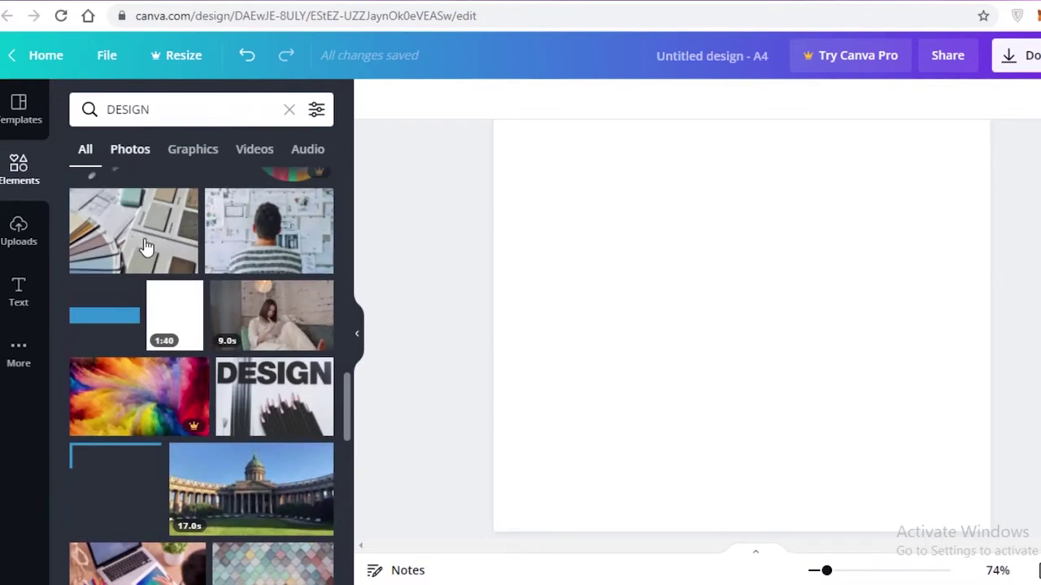
# Limit the DESIGN results to graphics and add the golden heart-shaped scroll ornament to page 1.
pyautogui.click(181, 152)
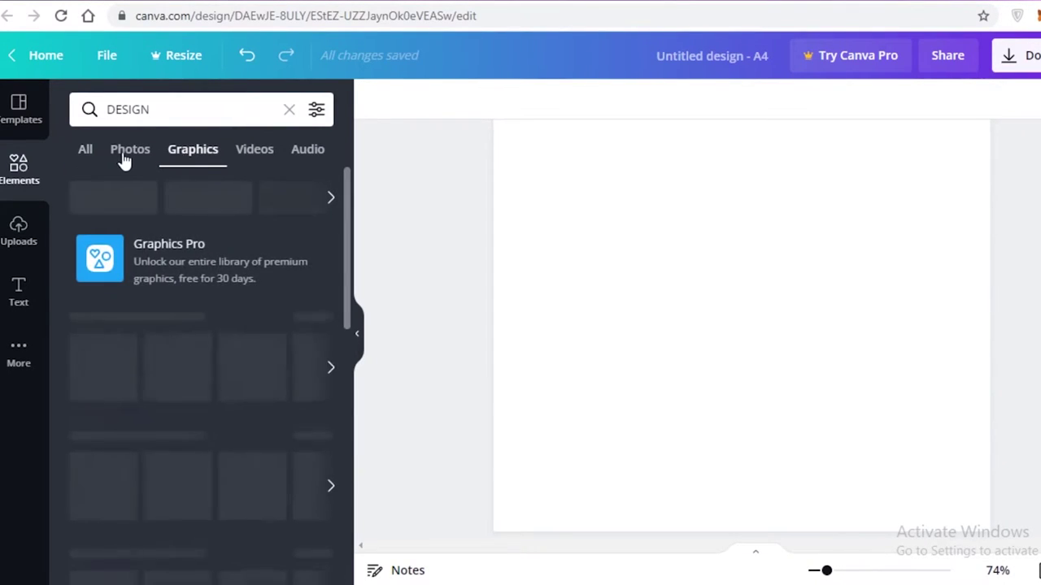
pyautogui.scroll(-3, 216, 179)
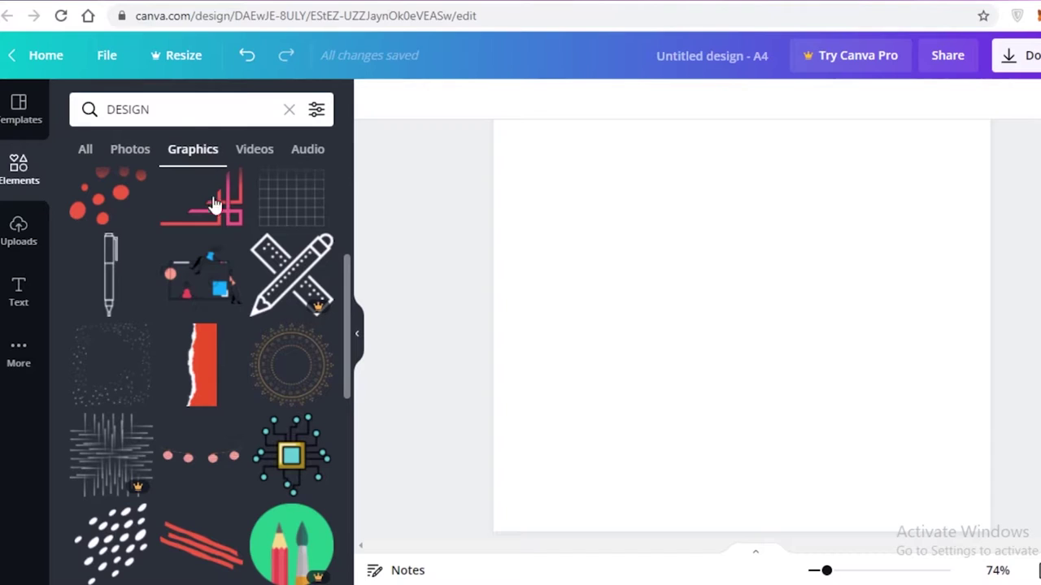
pyautogui.scroll(-6, 238, 334)
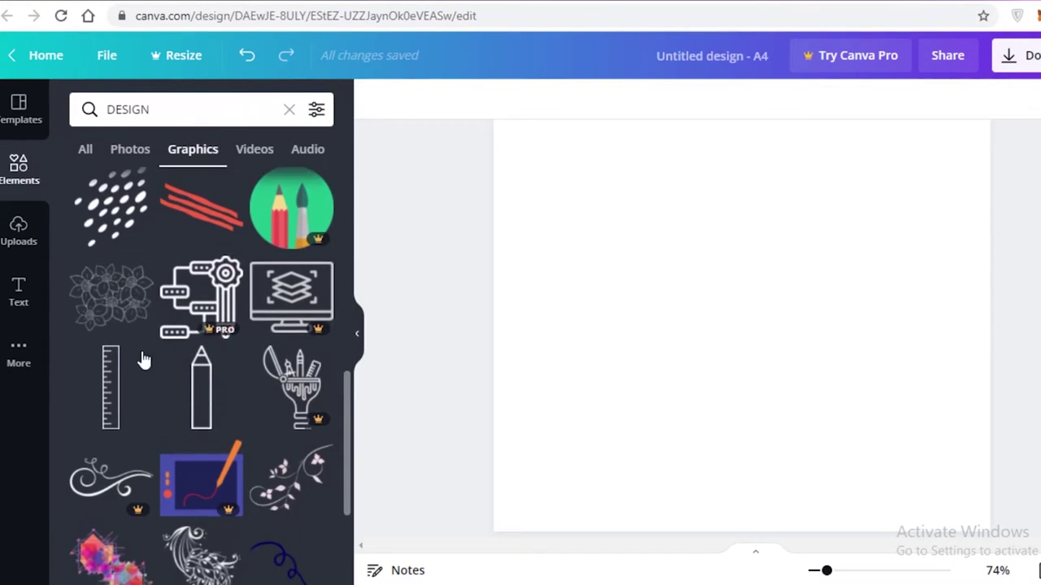
pyautogui.scroll(-5, 179, 320)
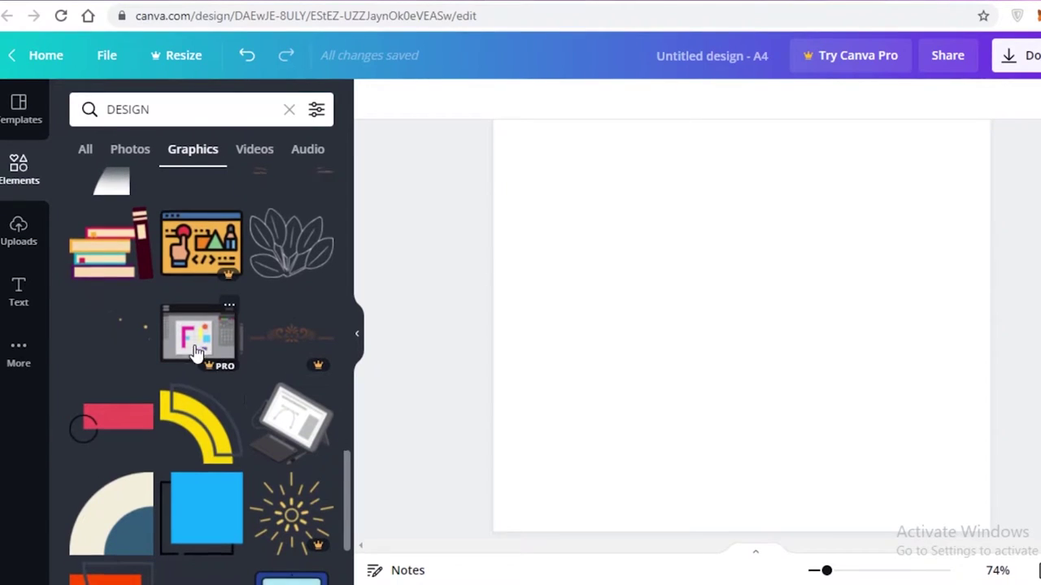
pyautogui.scroll(-7, 179, 406)
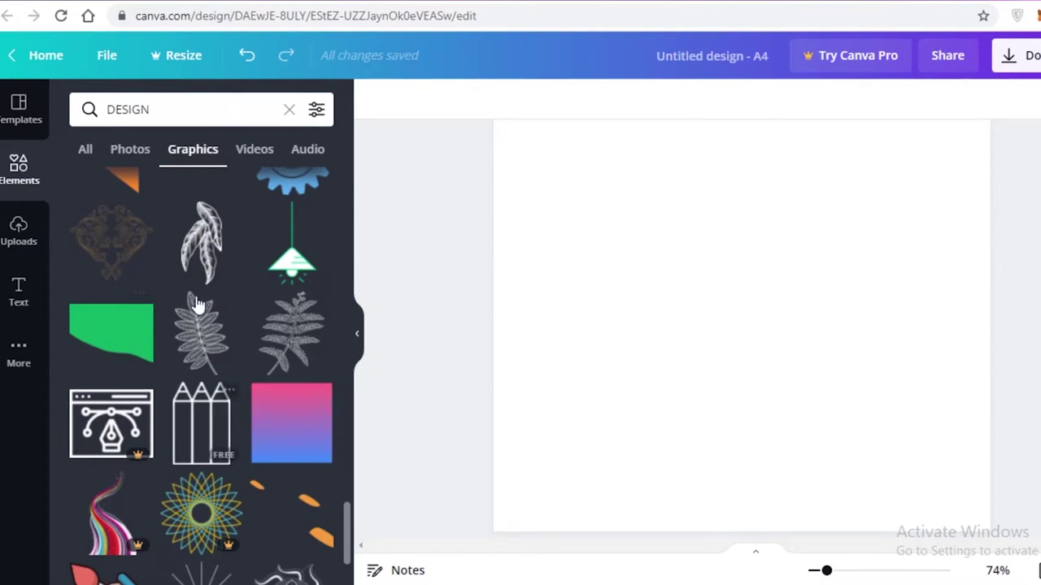
pyautogui.click(118, 245)
pyautogui.moveTo(748, 277); pyautogui.dragTo(729, 397)
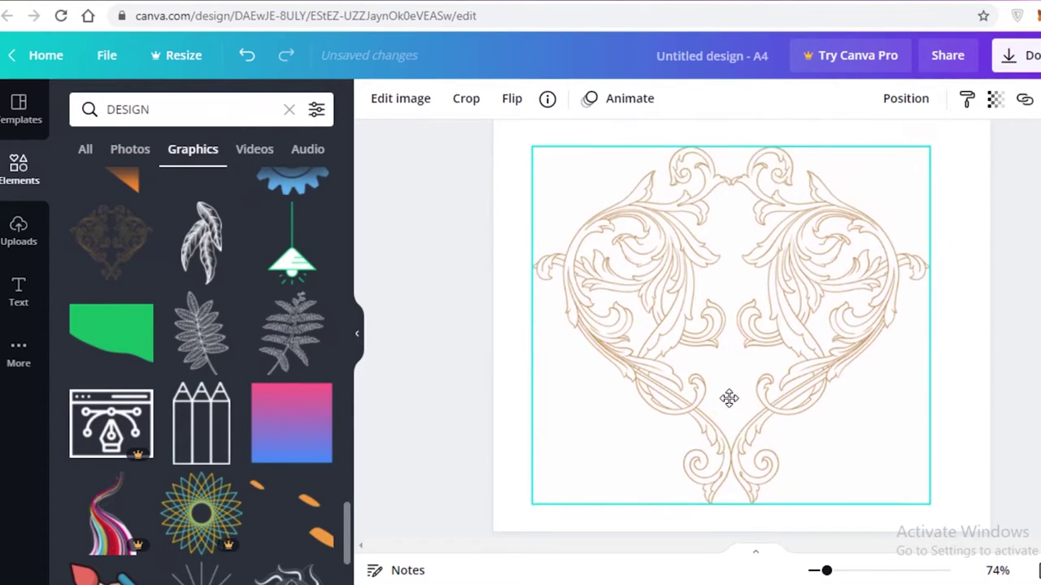
# Resize the heart-shaped ornament to nearly the full page width and place it around the middle of page 1.
pyautogui.moveTo(930, 504); pyautogui.dragTo(636, 239)
pyautogui.moveTo(588, 191); pyautogui.dragTo(941, 478)
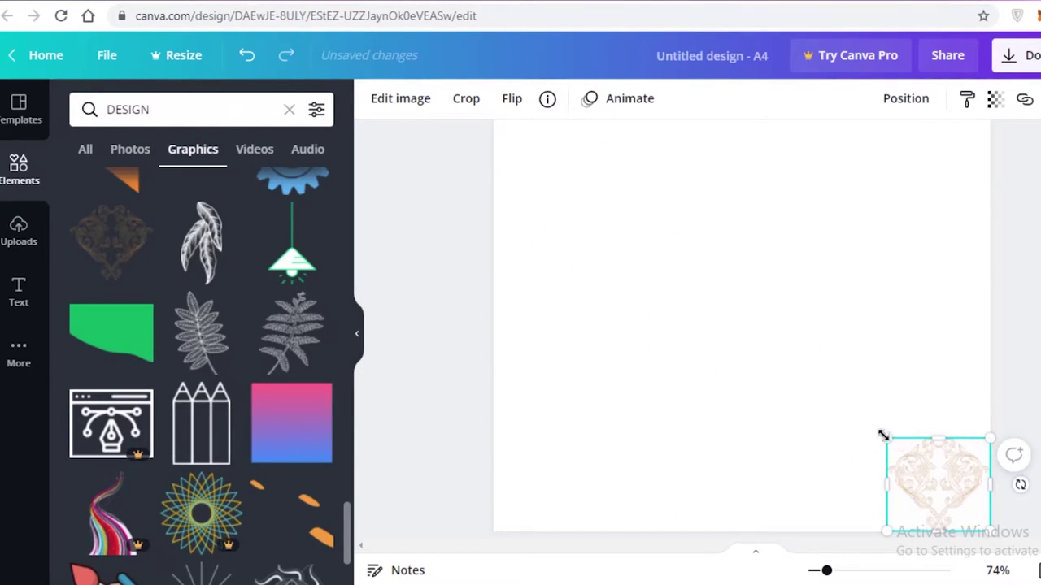
pyautogui.moveTo(883, 435); pyautogui.dragTo(553, 122)
pyautogui.scroll(3, 1034, 341)
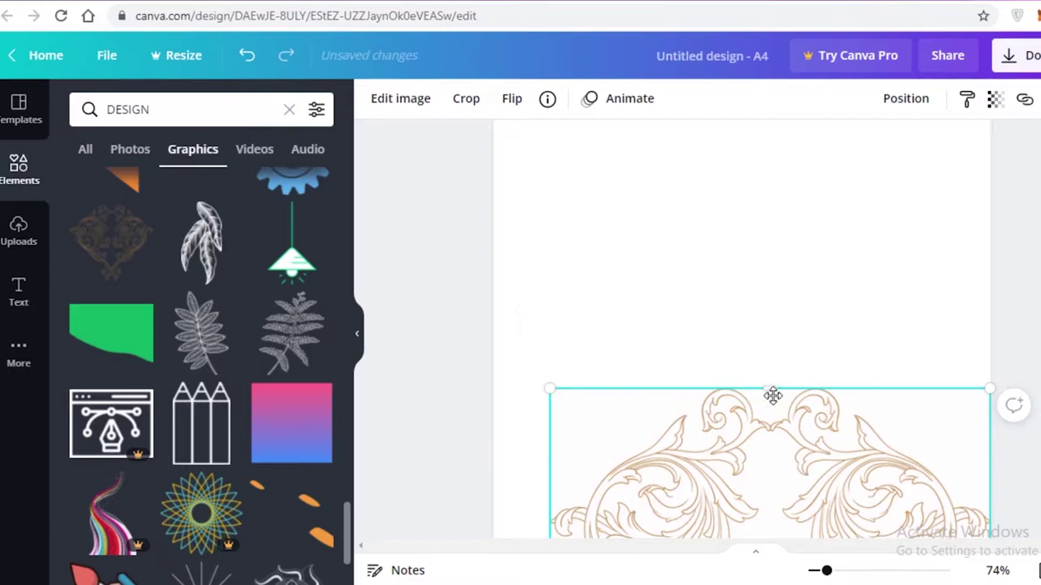
pyautogui.moveTo(773, 396); pyautogui.dragTo(772, 304)
pyautogui.moveTo(826, 571)
pyautogui.mouseDown()
pyautogui.moveTo(808, 571)
pyautogui.moveTo(817, 571)
pyautogui.mouseUp()
pyautogui.moveTo(802, 348); pyautogui.dragTo(793, 337)
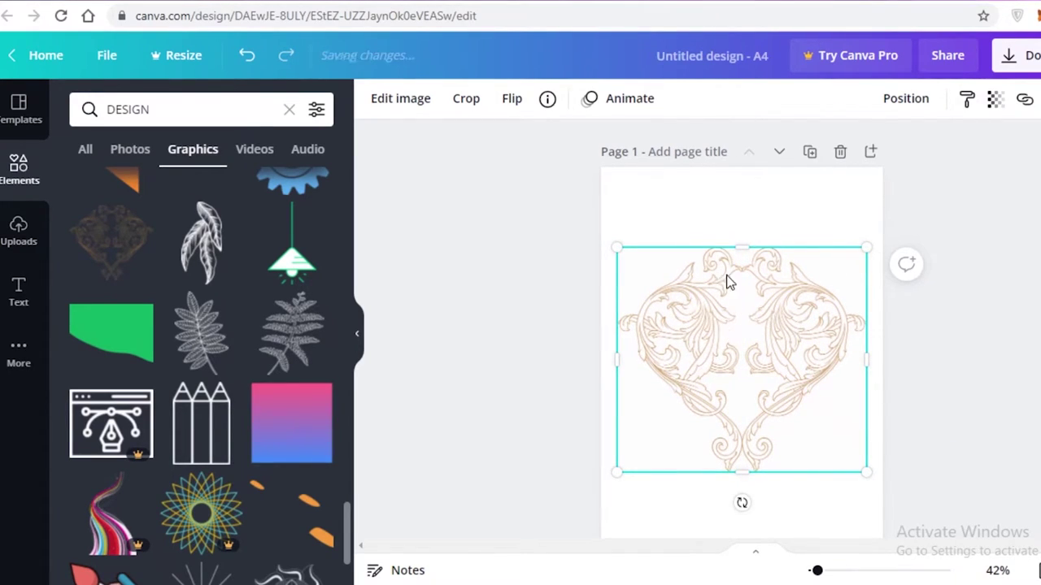
# Set the heart-shaped ornament's transparency to 35 so it serves as a faint page background.
pyautogui.click(997, 100)
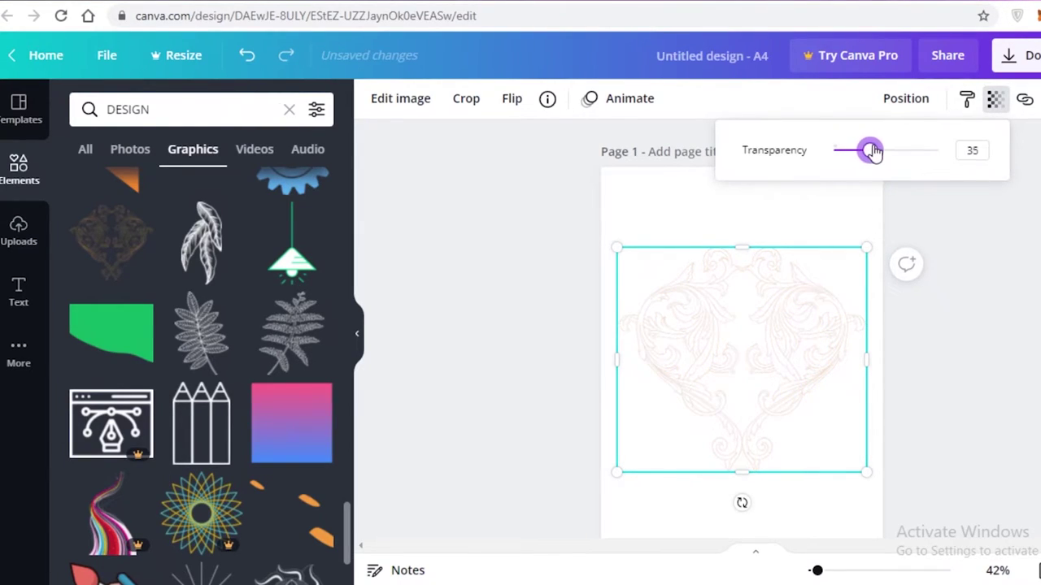
pyautogui.click(924, 324)
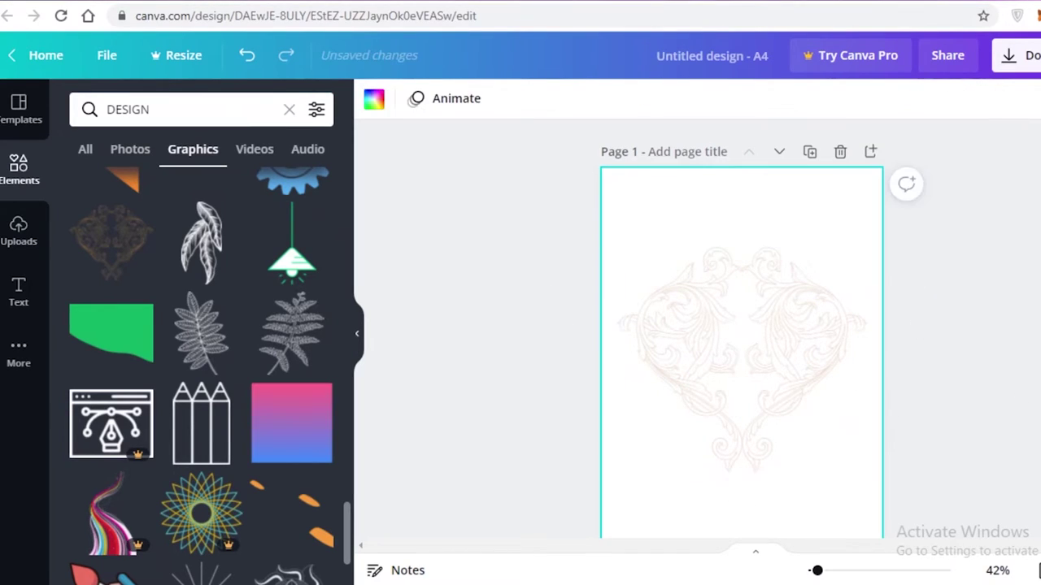
pyautogui.scroll(-2, 1009, 374)
pyautogui.scroll(1, 1012, 383)
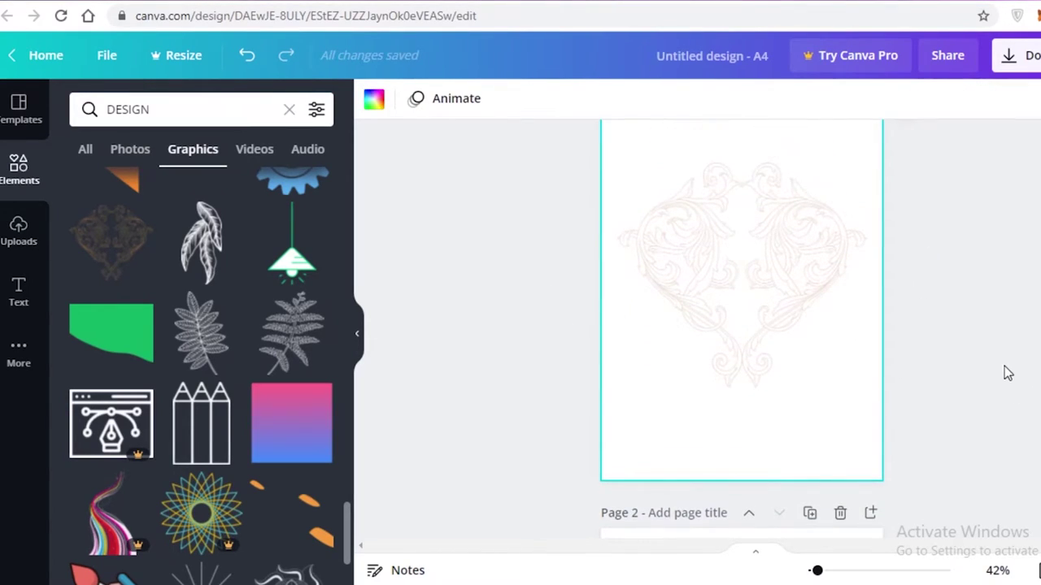
pyautogui.scroll(1, 708, 318)
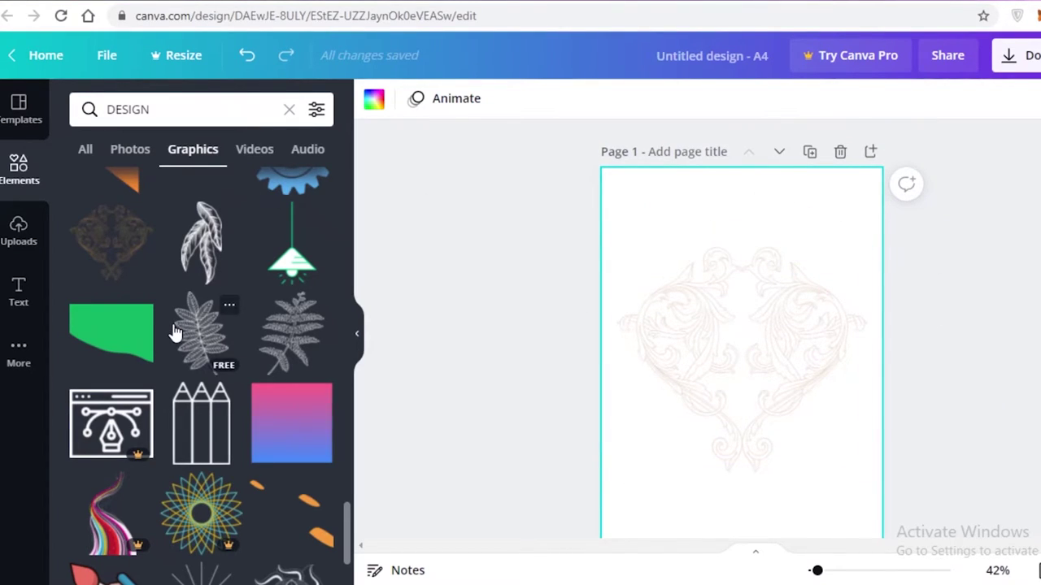
# Shift the faded ornament slightly to the centre of page 1 and lock it in place.
pyautogui.scroll(-1, 592, 432)
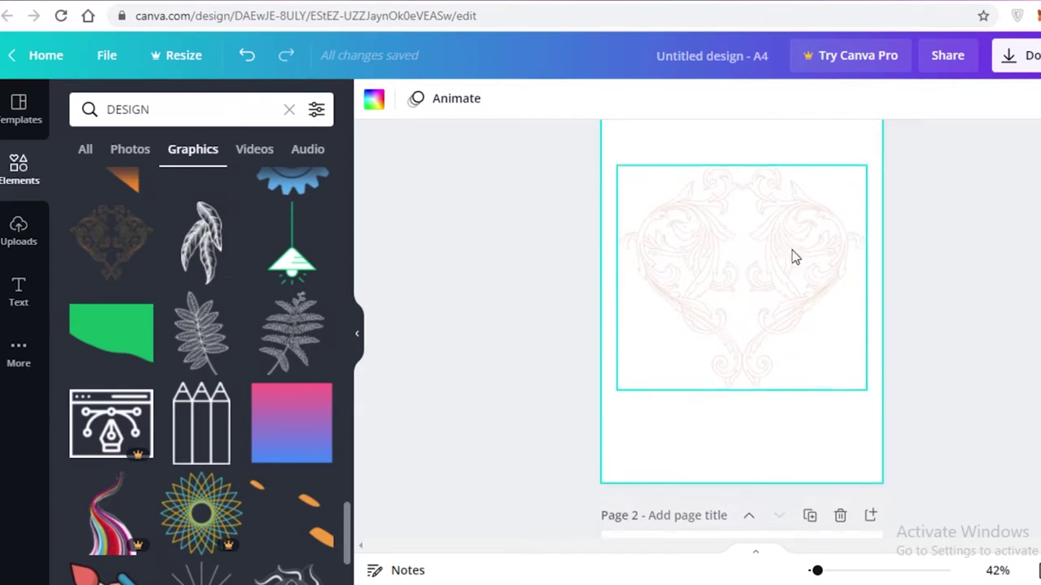
pyautogui.click(767, 237)
pyautogui.click(650, 296)
pyautogui.moveTo(707, 274); pyautogui.dragTo(707, 268)
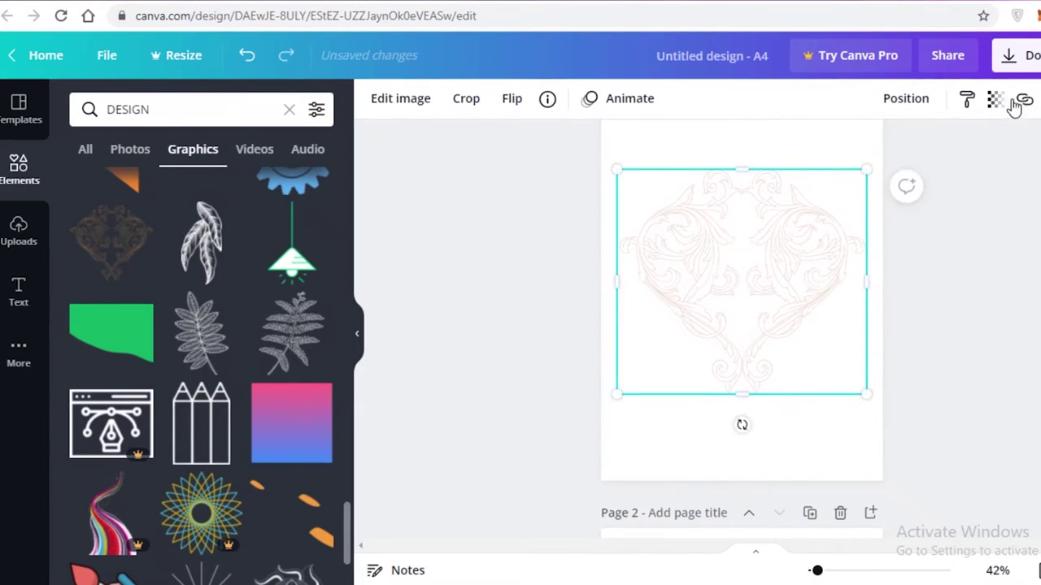
pyautogui.hotkey('alt', 'shift', 'l')
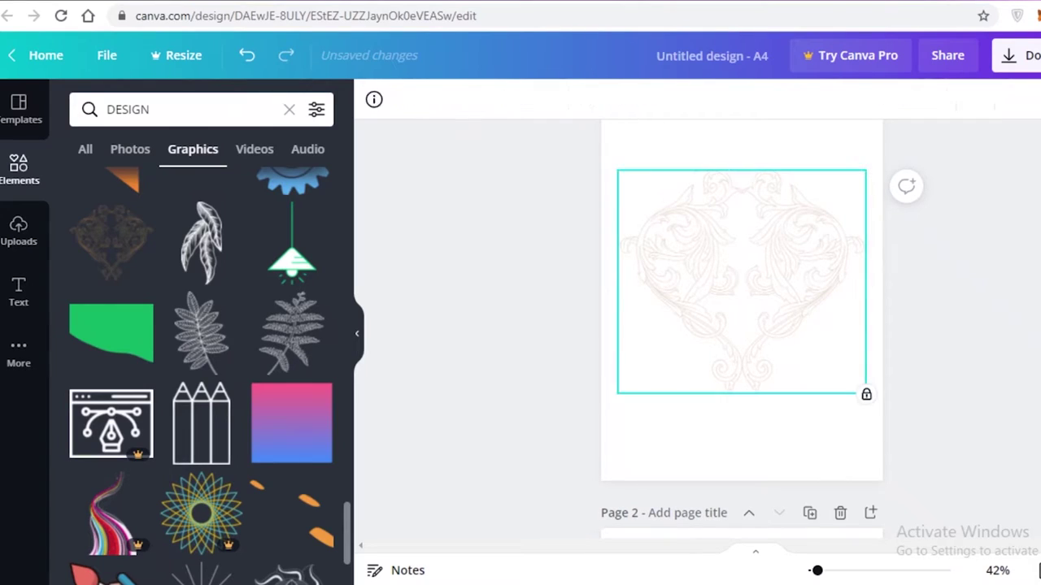
pyautogui.click(1029, 296)
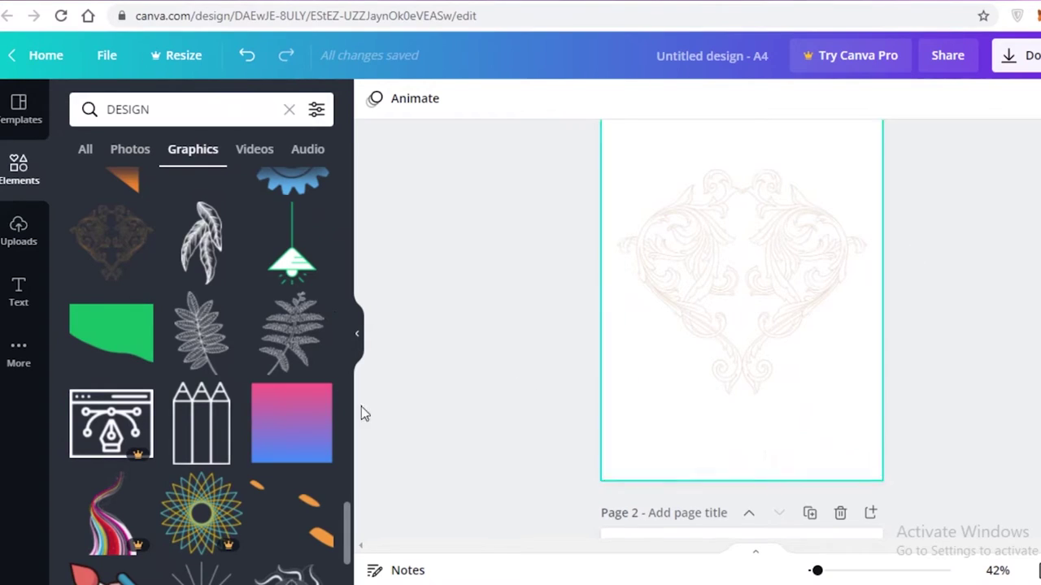
# Search the graphics for LINES and add the thin golden line with curled ends to page 1.
pyautogui.scroll(-10, 213, 407)
pyautogui.scroll(10, 228, 300)
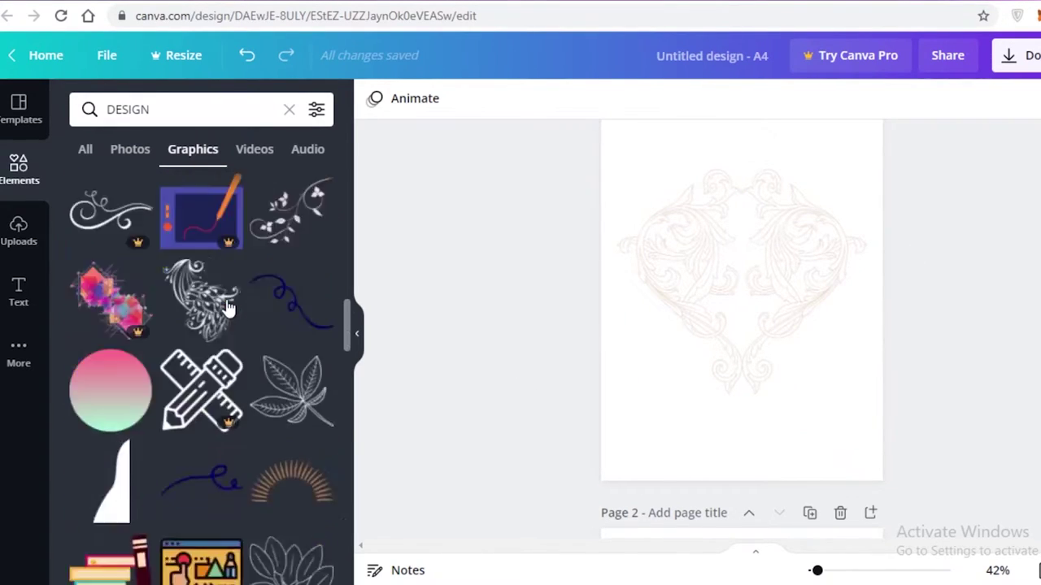
pyautogui.scroll(-2, 203, 371)
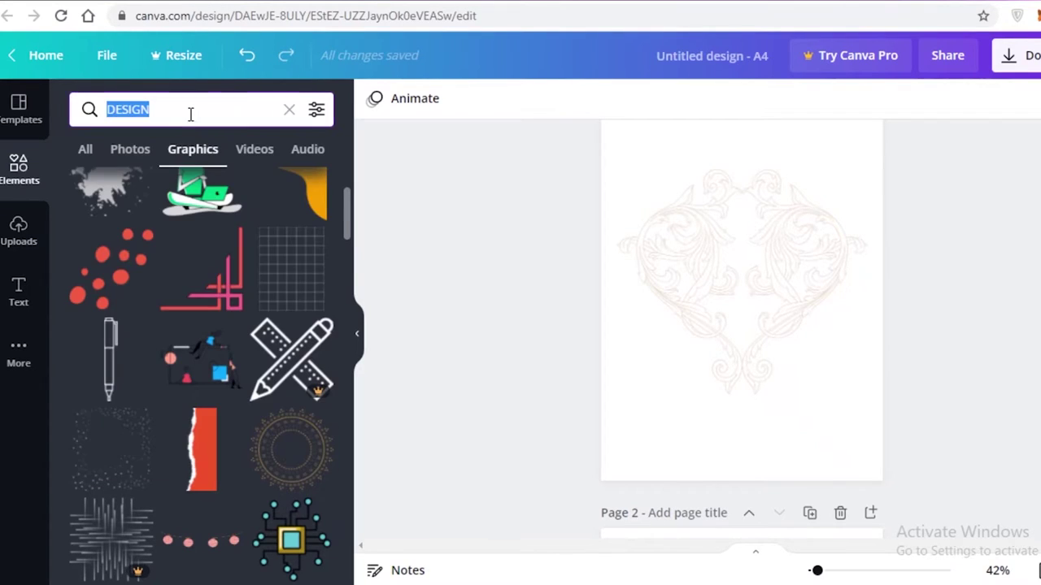
pyautogui.write('LINES')
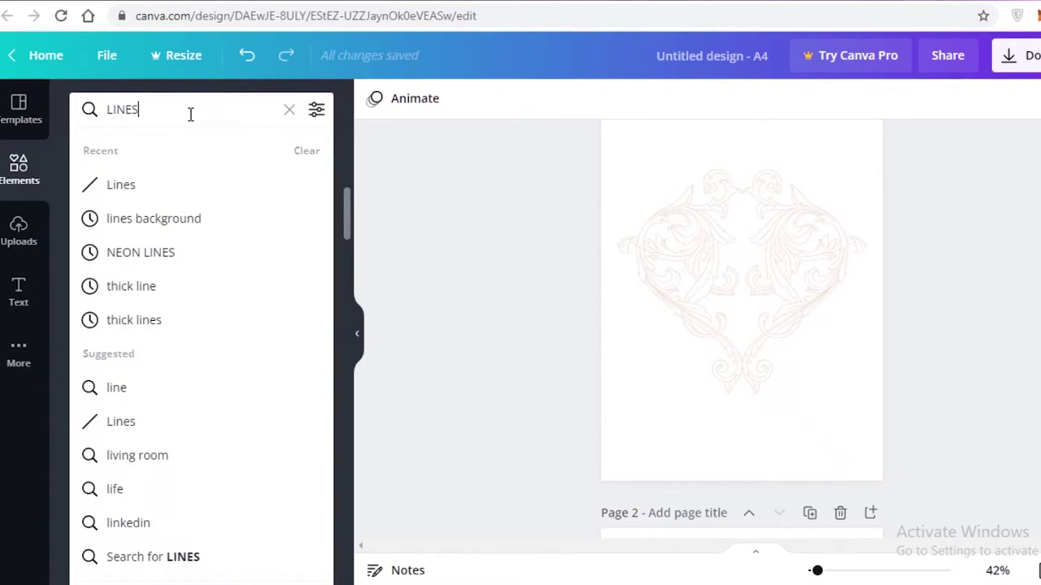
pyautogui.press('Return')
pyautogui.scroll(-2, 275, 280)
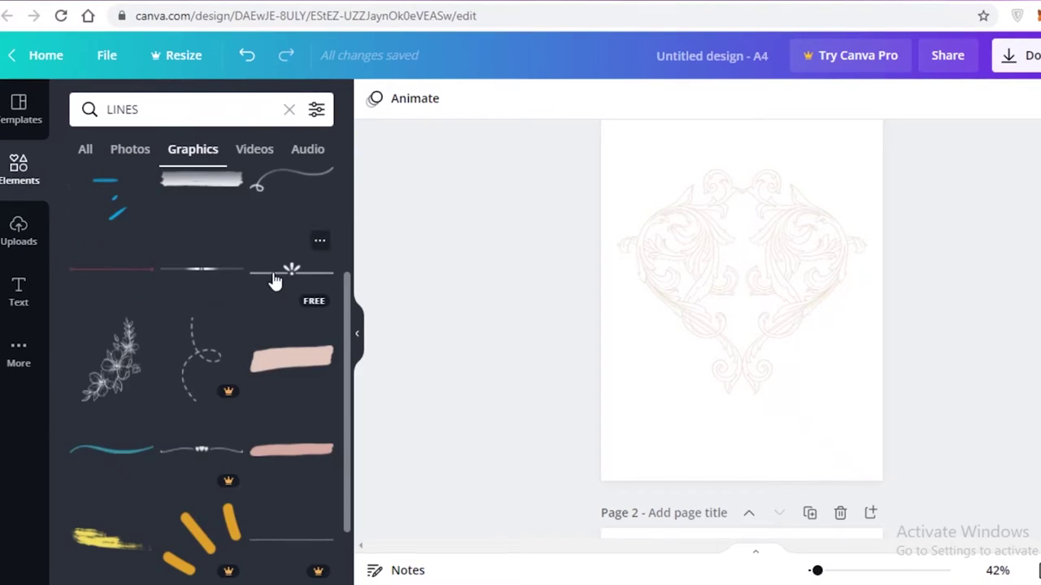
pyautogui.scroll(-3, 210, 277)
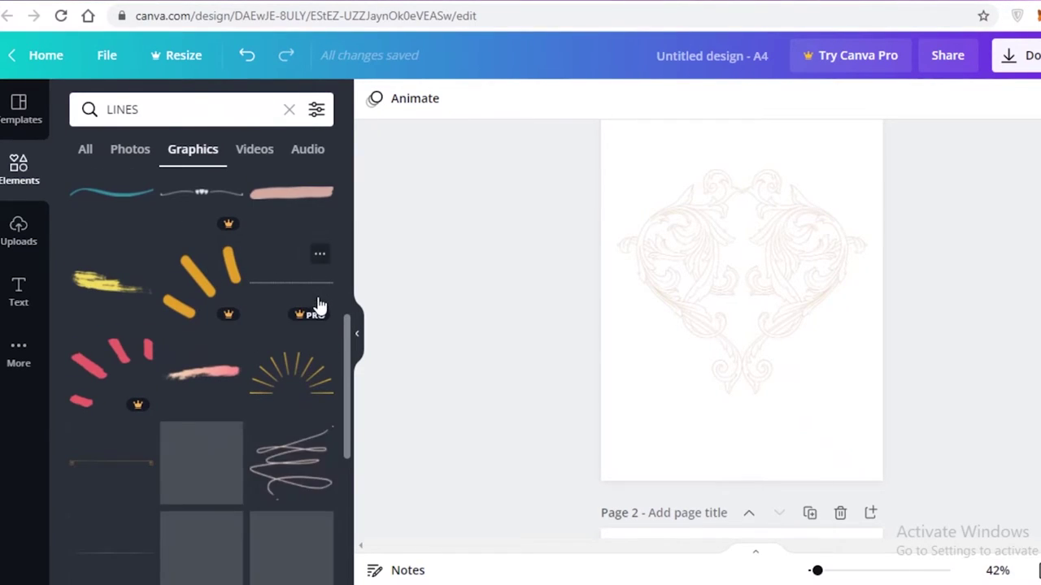
pyautogui.scroll(-2, 223, 390)
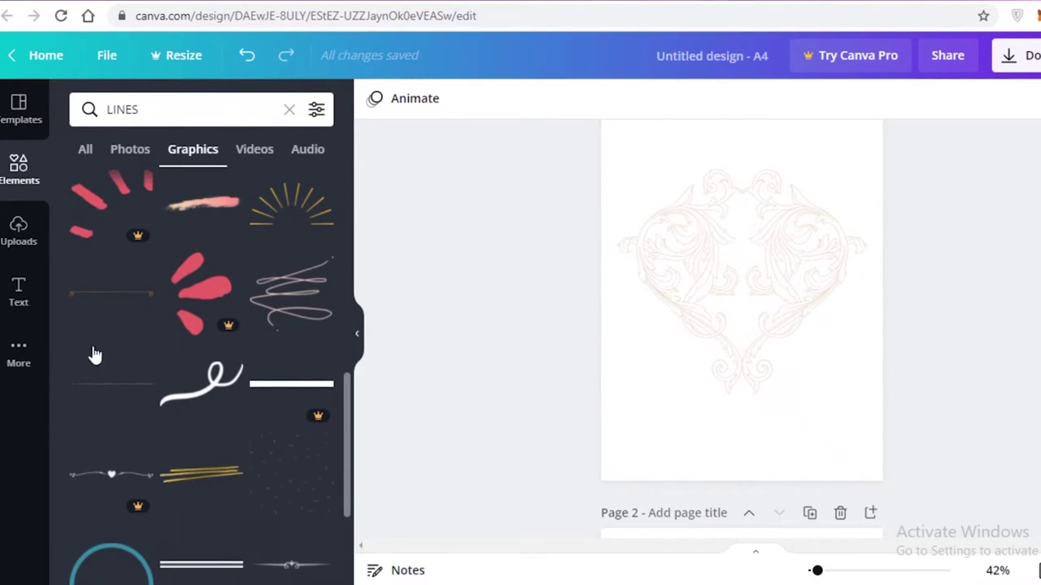
pyautogui.click(135, 315)
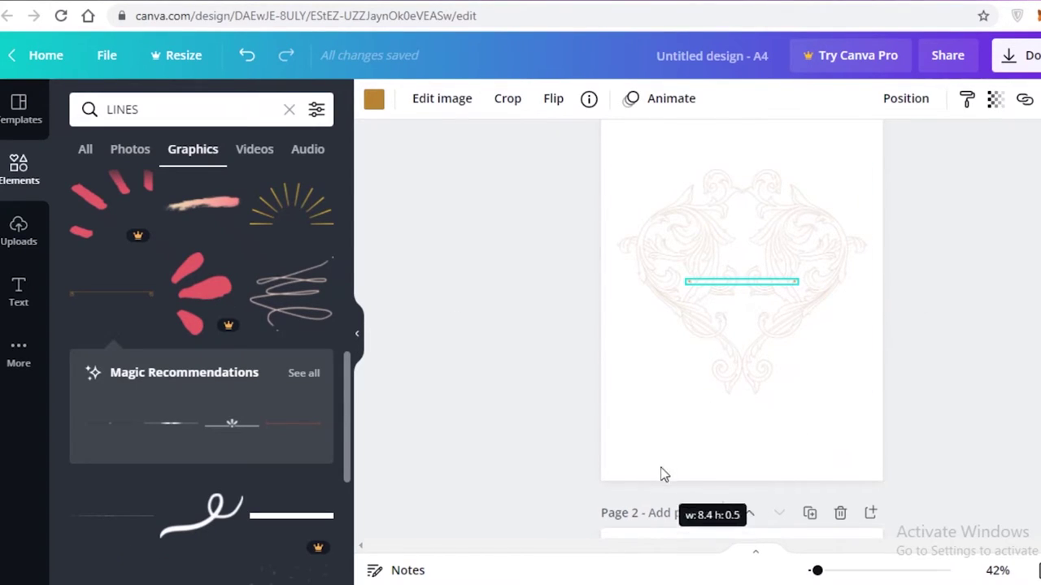
# Enlarge the golden line, rotate it to vertical and place it along page 1's right edge as a border.
pyautogui.moveTo(807, 276); pyautogui.dragTo(1012, 325)
pyautogui.click(886, 302)
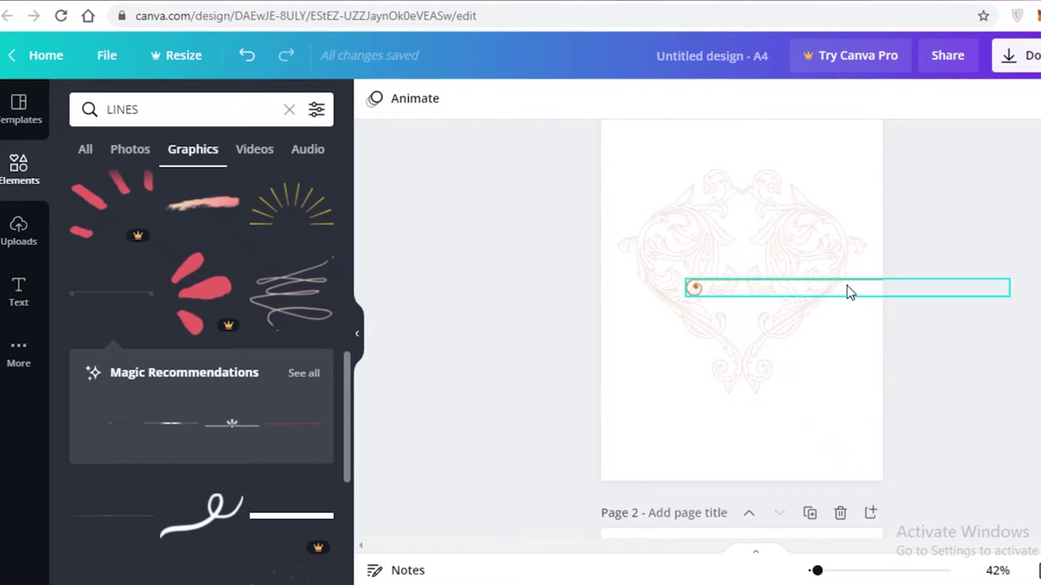
pyautogui.moveTo(848, 292); pyautogui.dragTo(663, 303)
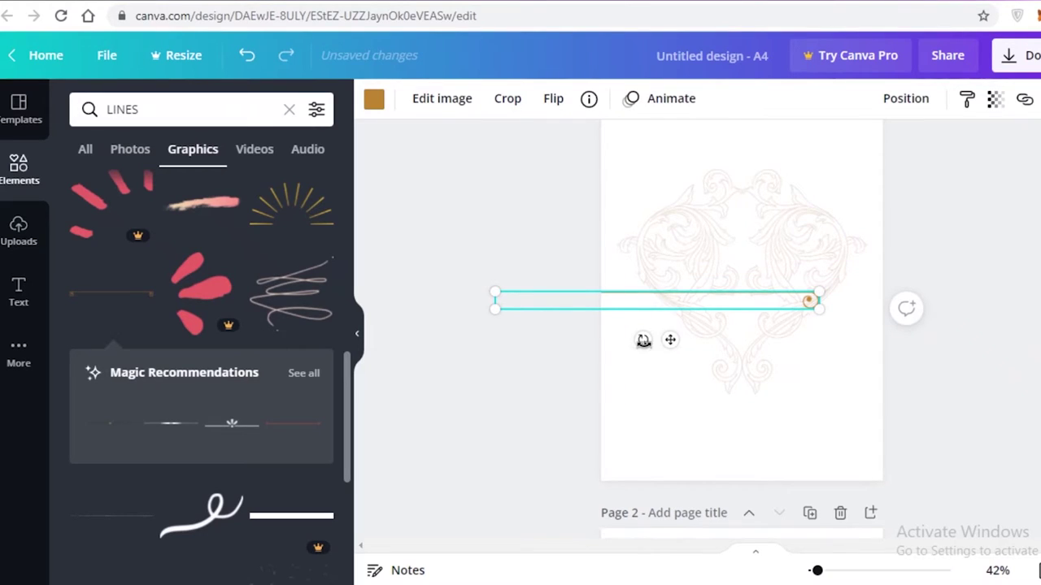
pyautogui.moveTo(643, 339); pyautogui.dragTo(515, 286)
pyautogui.moveTo(667, 420); pyautogui.dragTo(877, 374)
pyautogui.scroll(1, 947, 264)
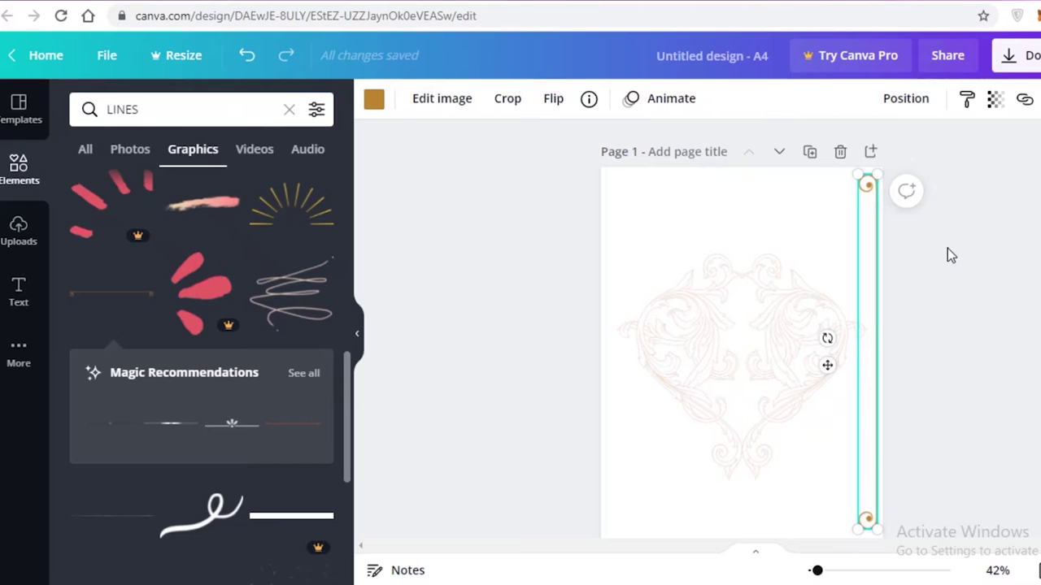
# Duplicate the golden border line along page 1's left edge and flip the copy horizontally so it mirrors the right one.
pyautogui.click(868, 188)
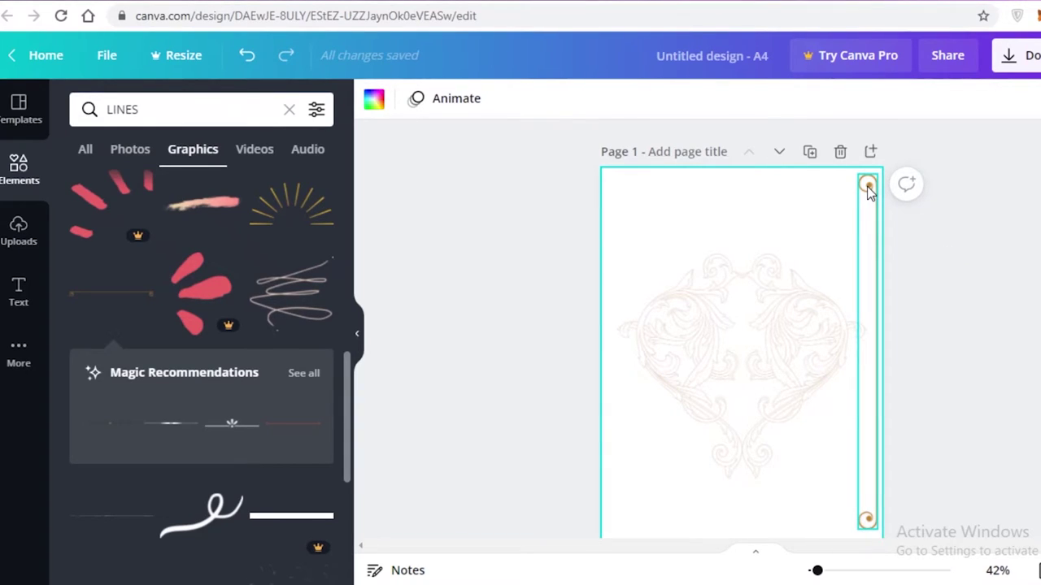
pyautogui.click(868, 189)
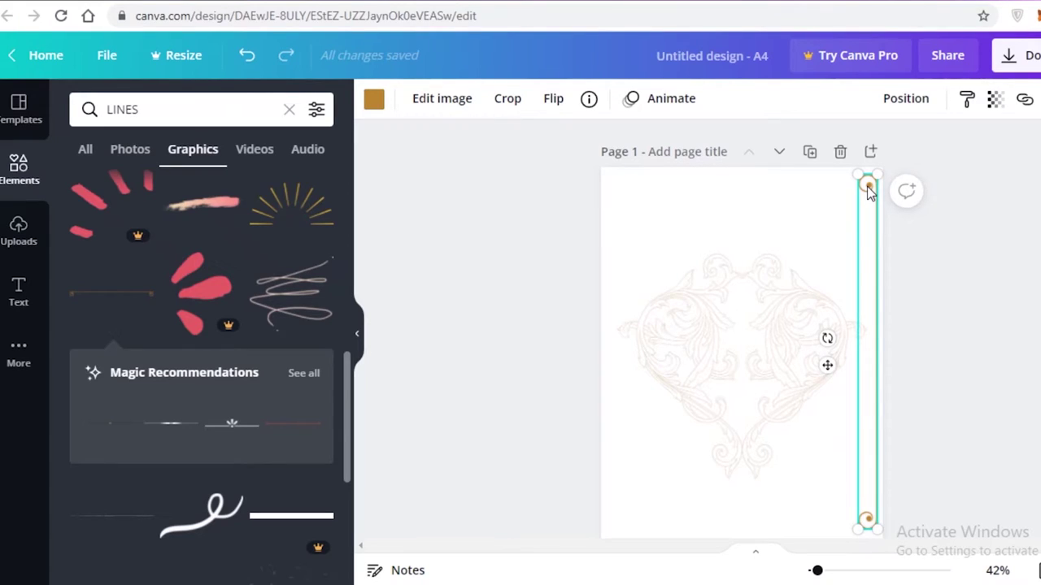
pyautogui.moveTo(868, 188); pyautogui.dragTo(616, 185)
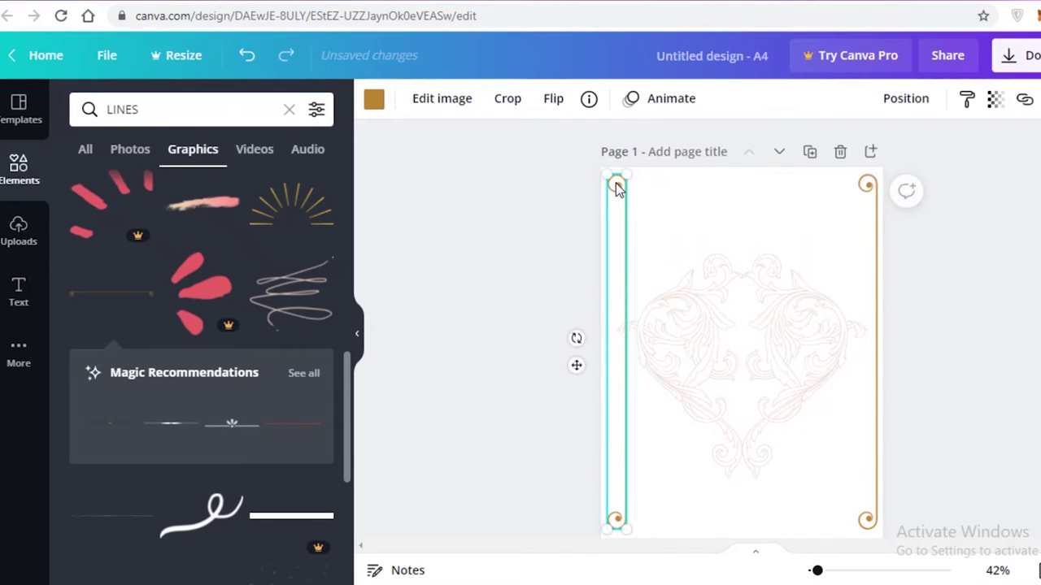
pyautogui.click(556, 97)
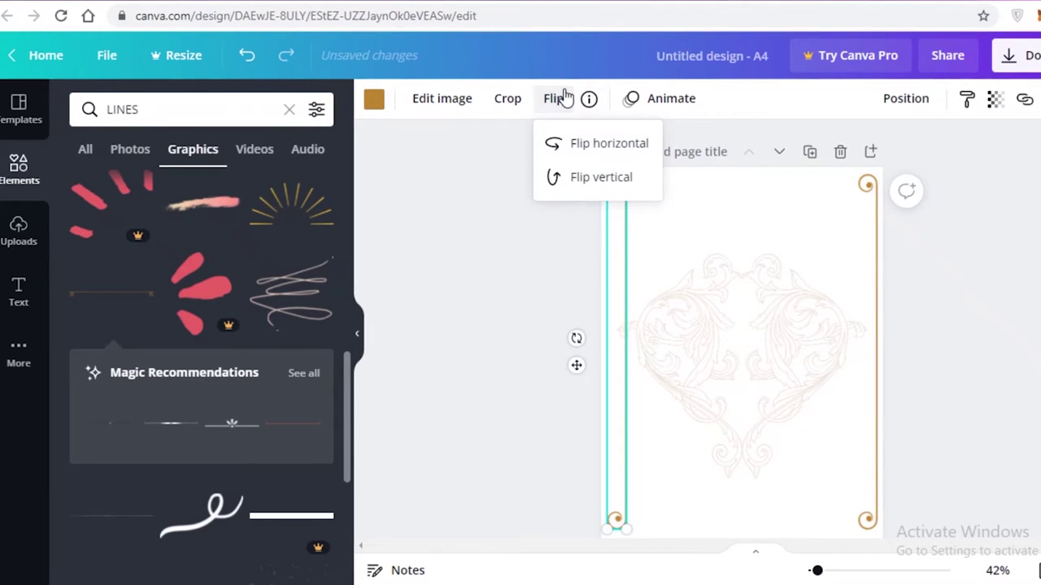
pyautogui.click(578, 144)
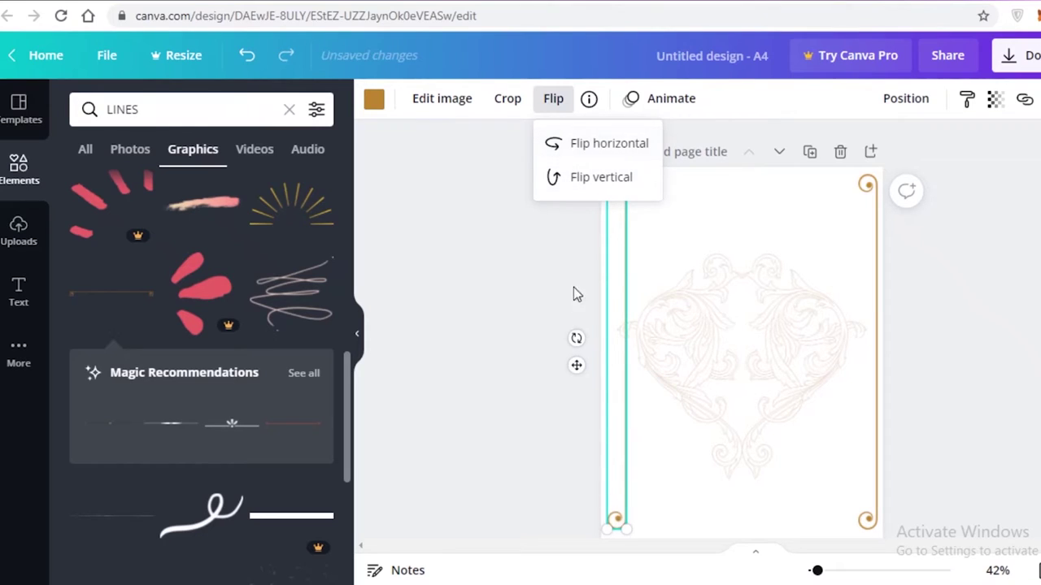
pyautogui.click(591, 274)
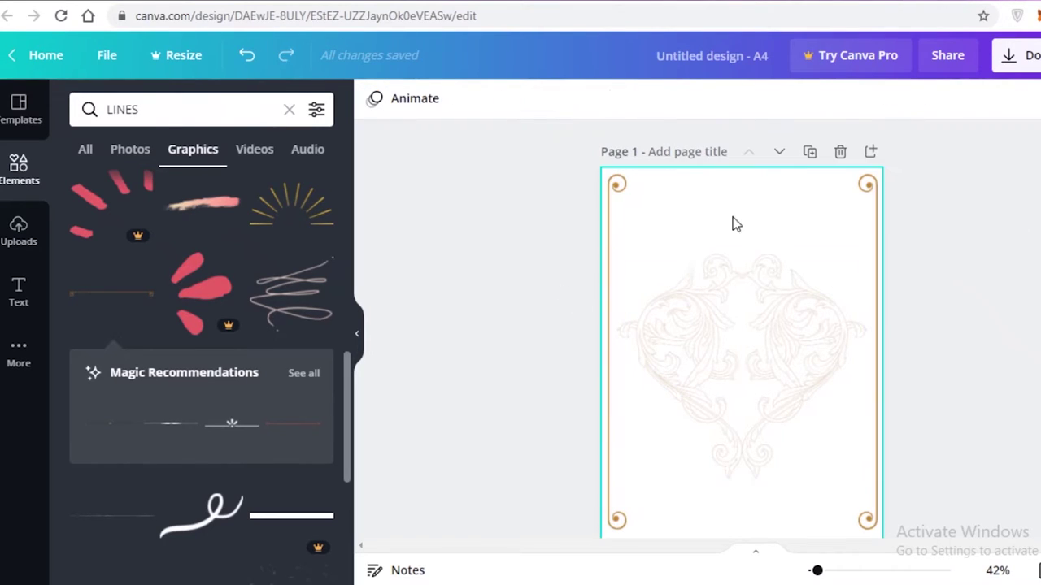
# Enlarge both golden border lines so they run nearly to the bottom of page 1, keeping them along the side edges.
pyautogui.scroll(-2, 882, 297)
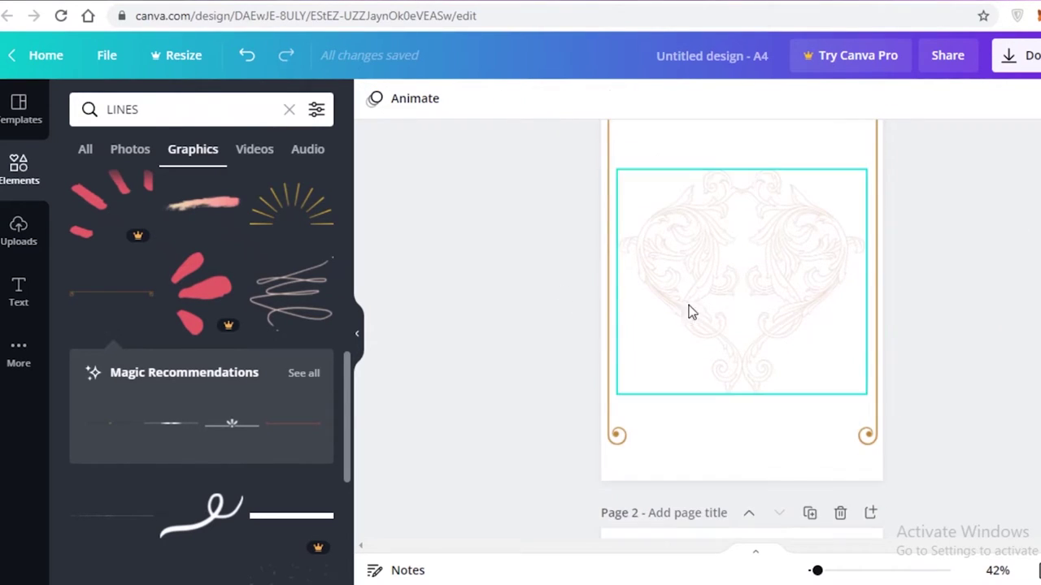
pyautogui.click(871, 438)
pyautogui.moveTo(864, 442); pyautogui.dragTo(618, 439)
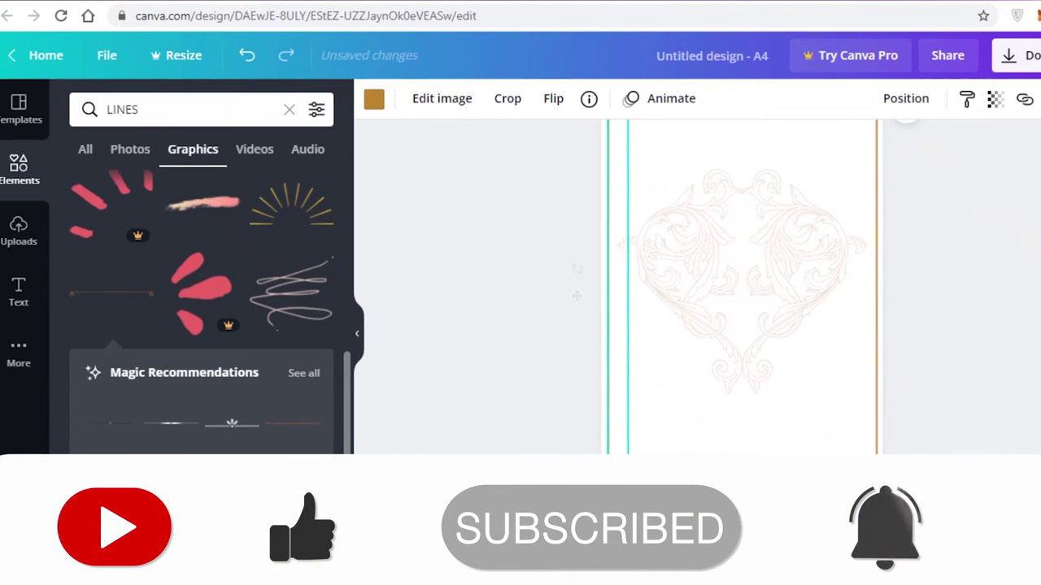
pyautogui.press('Escape')
pyautogui.scroll(2, 1003, 349)
pyautogui.scroll(-3, 1003, 349)
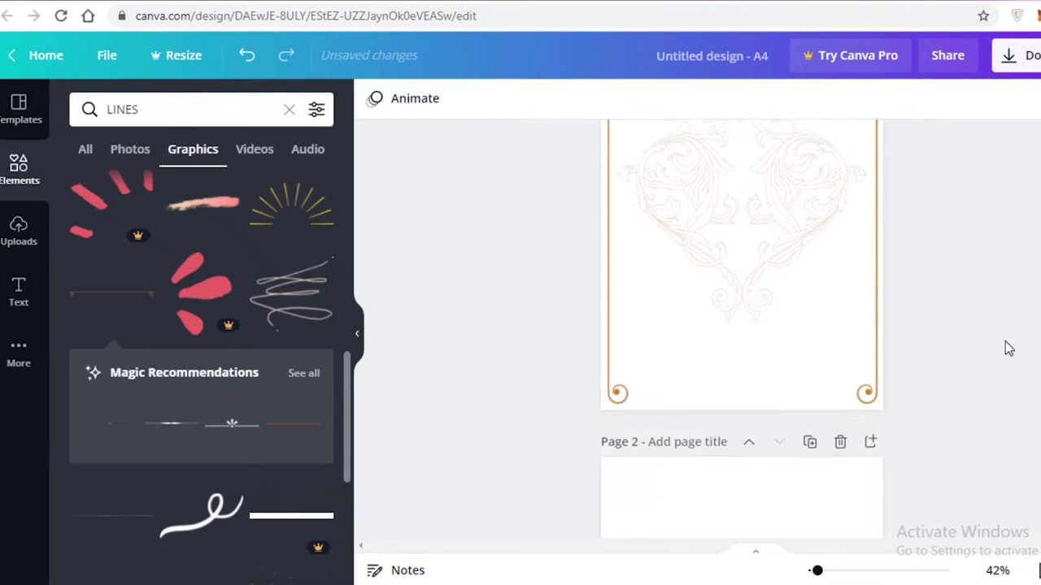
pyautogui.scroll(3, 929, 353)
pyautogui.scroll(-3, 864, 281)
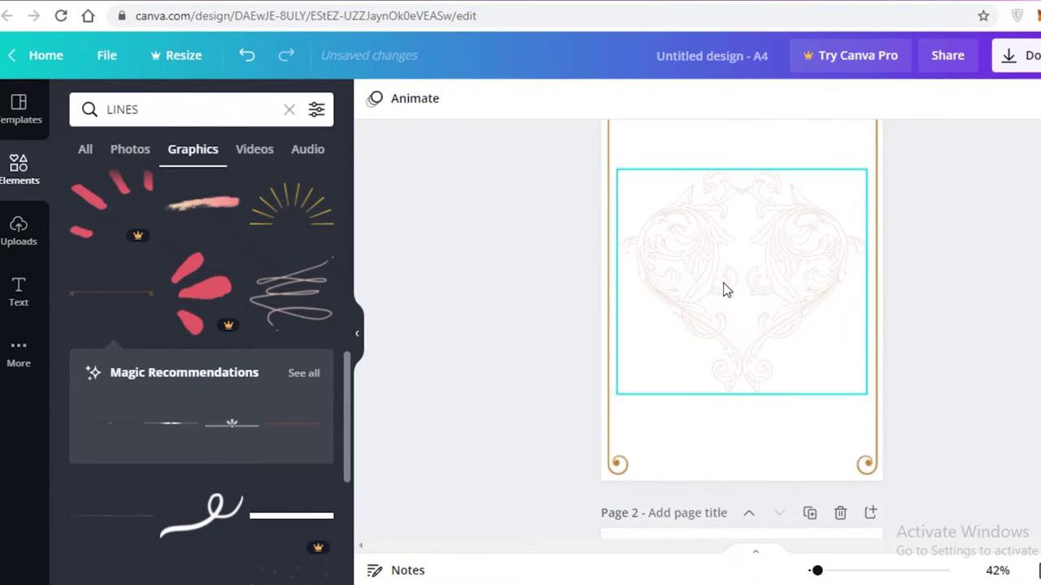
pyautogui.scroll(3, 724, 290)
pyautogui.scroll(-3, 974, 293)
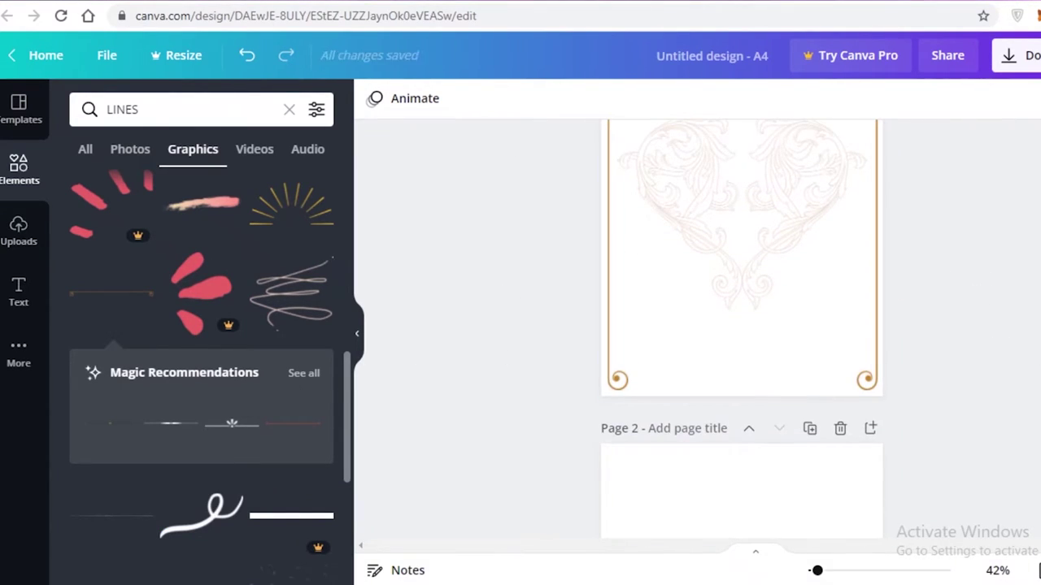
pyautogui.scroll(3, 841, 172)
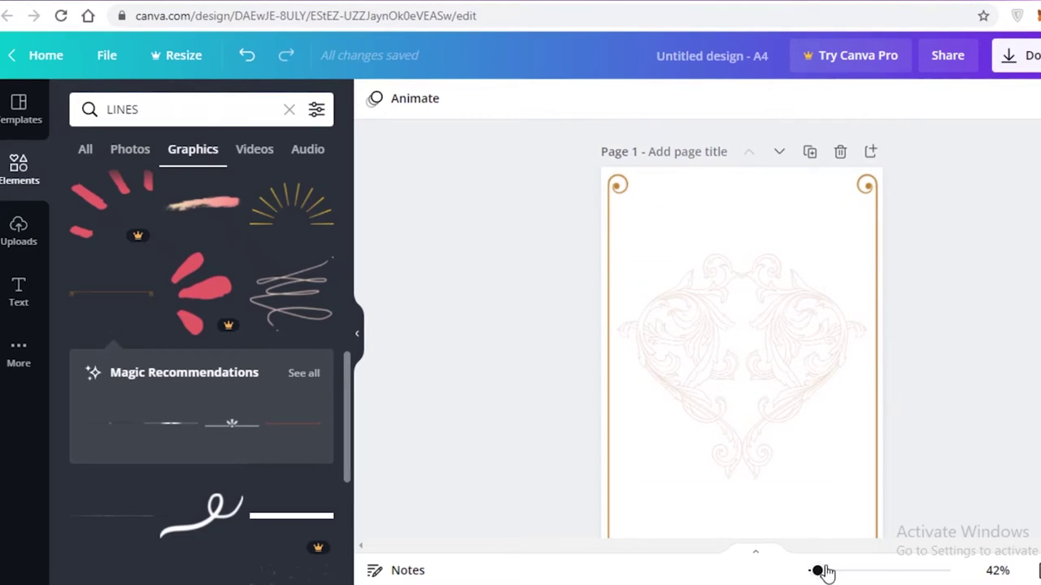
# Browse the available text styles and font combinations for the newsletter's title.
pyautogui.moveTo(817, 571); pyautogui.dragTo(821, 572)
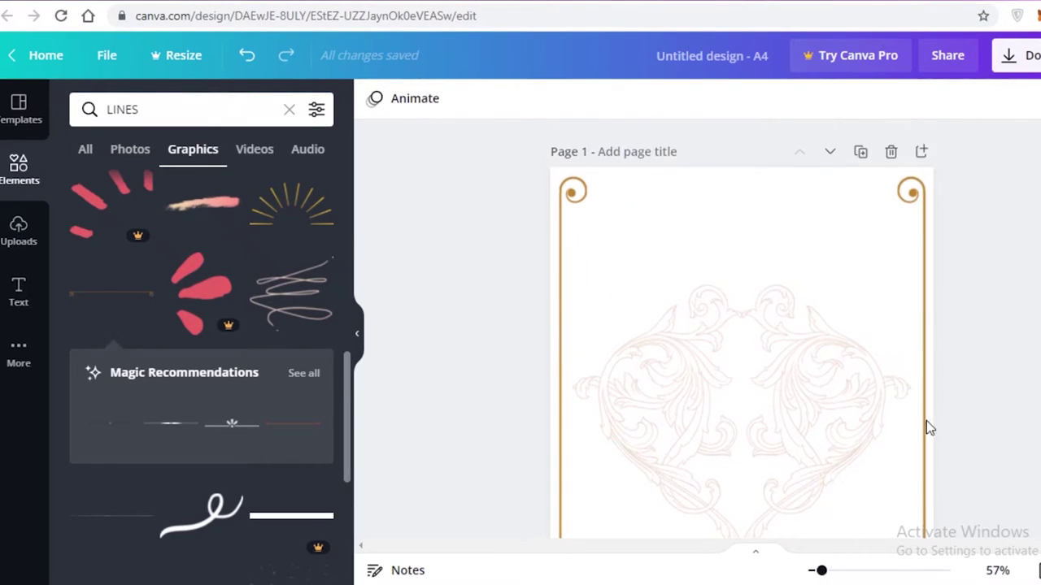
pyautogui.click(24, 324)
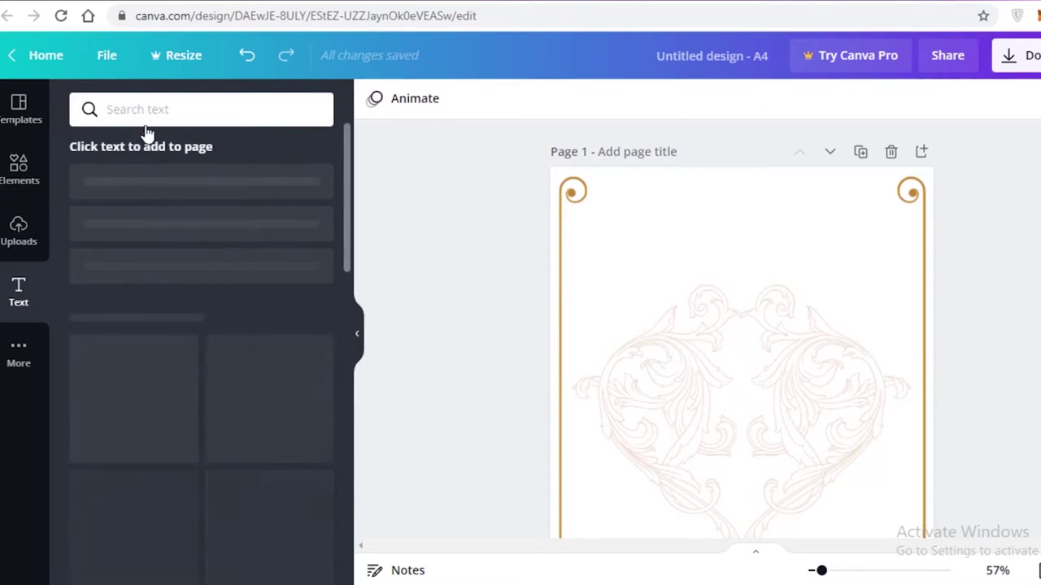
pyautogui.scroll(-10, 195, 277)
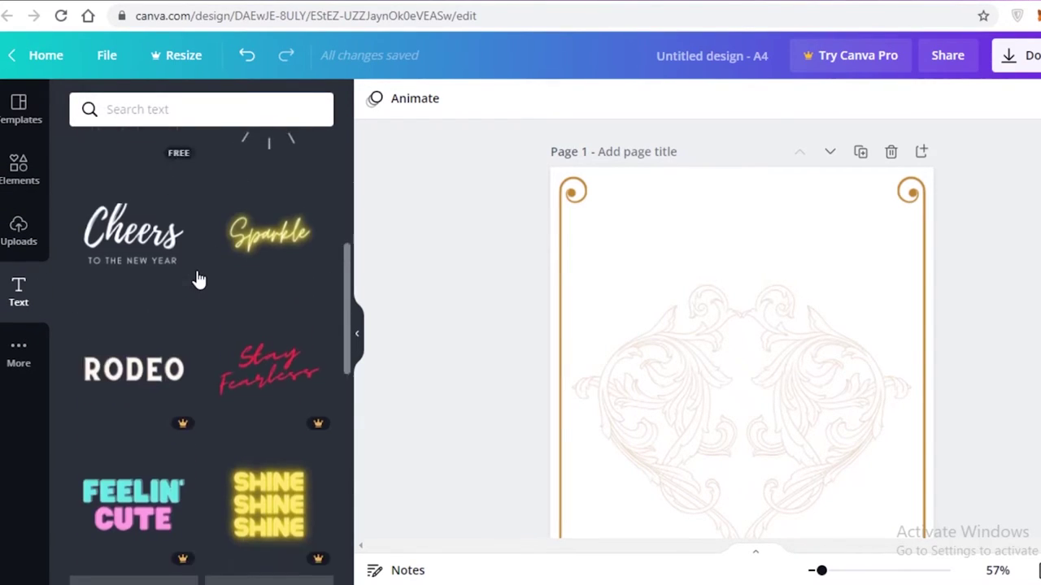
pyautogui.scroll(10, 194, 274)
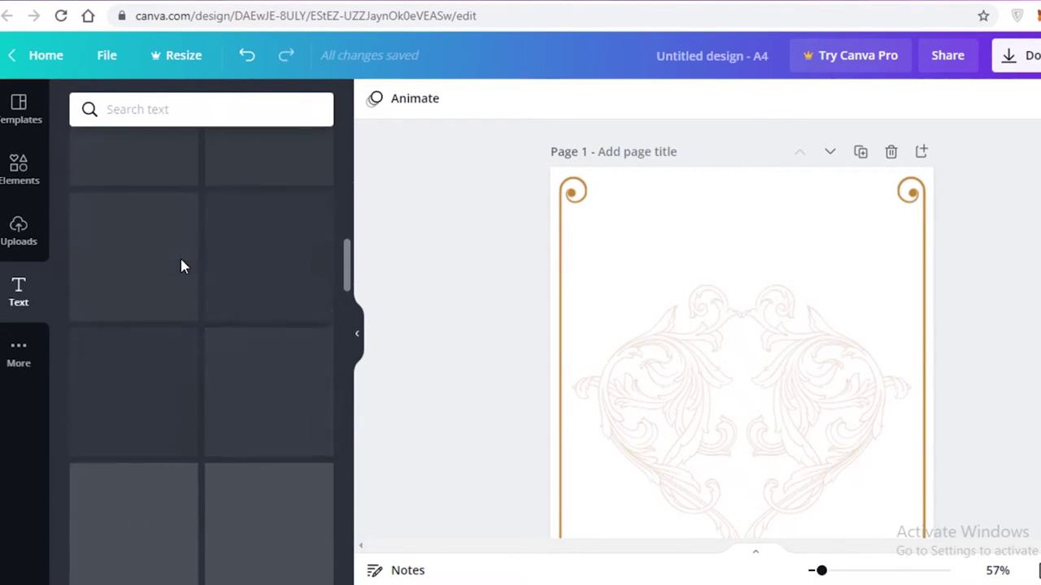
pyautogui.scroll(-15, 193, 298)
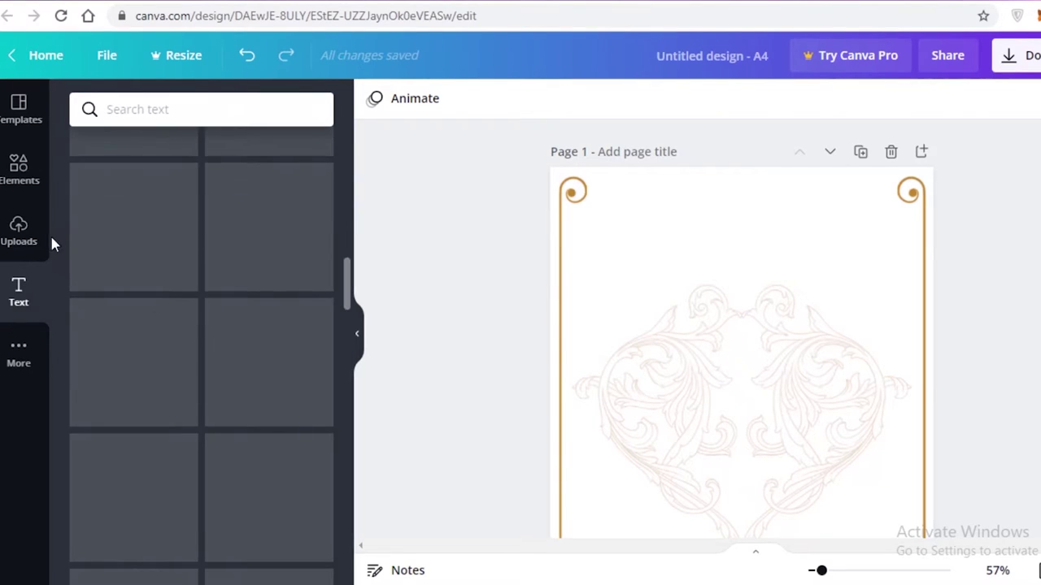
pyautogui.scroll(-5, 91, 231)
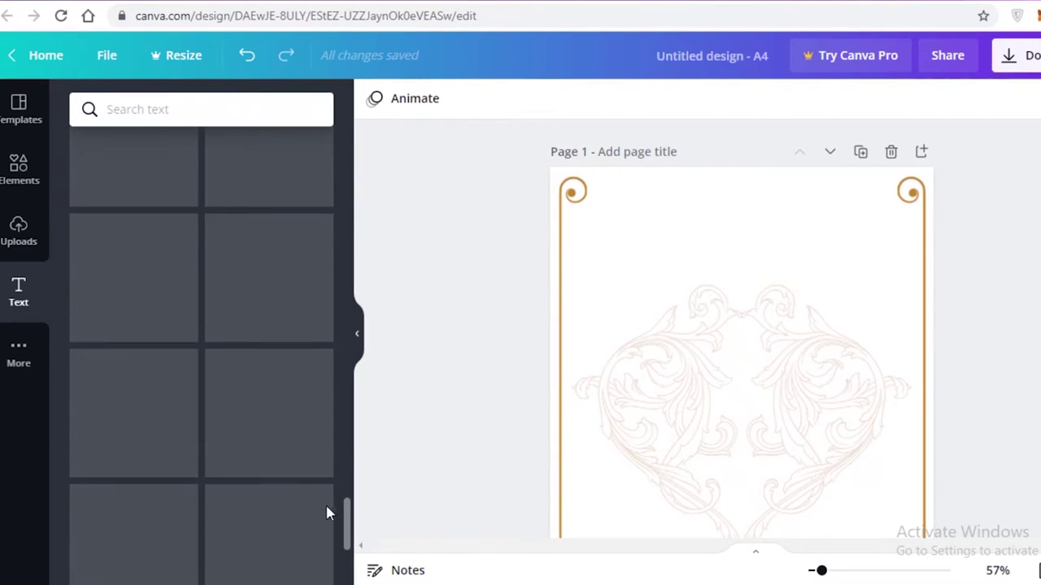
pyautogui.scroll(-3, 202, 341)
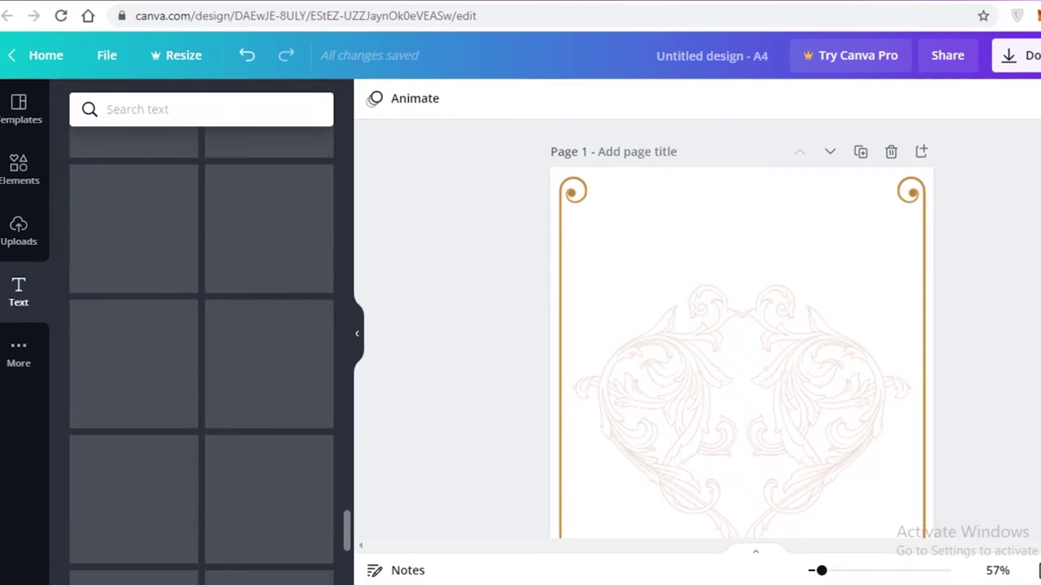
pyautogui.scroll(5, 293, 476)
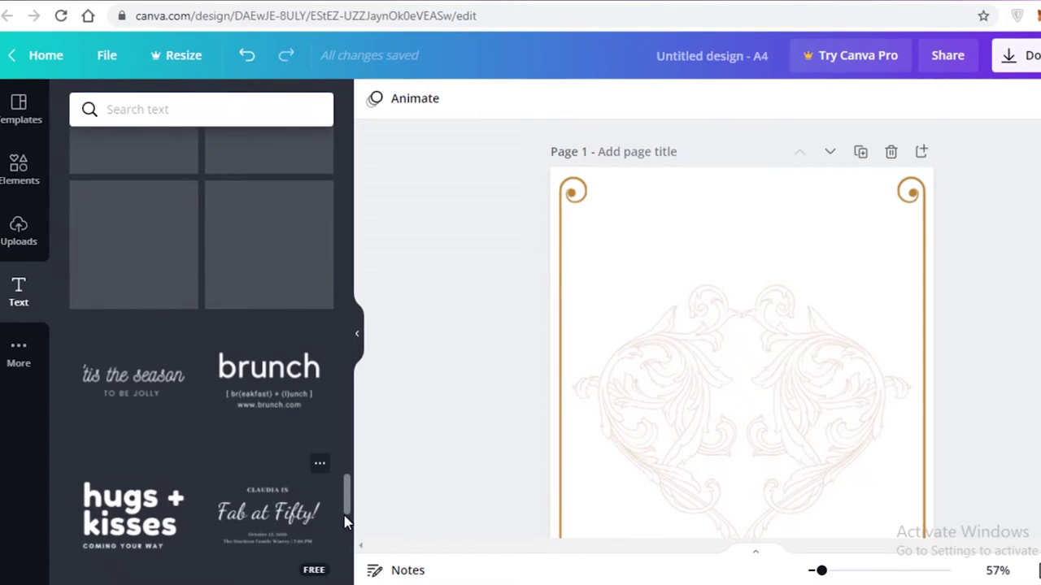
pyautogui.moveTo(350, 500); pyautogui.dragTo(347, 140)
# Add a heading to page 1 reading ROYAL WINTER TRENDS.
pyautogui.click(211, 203)
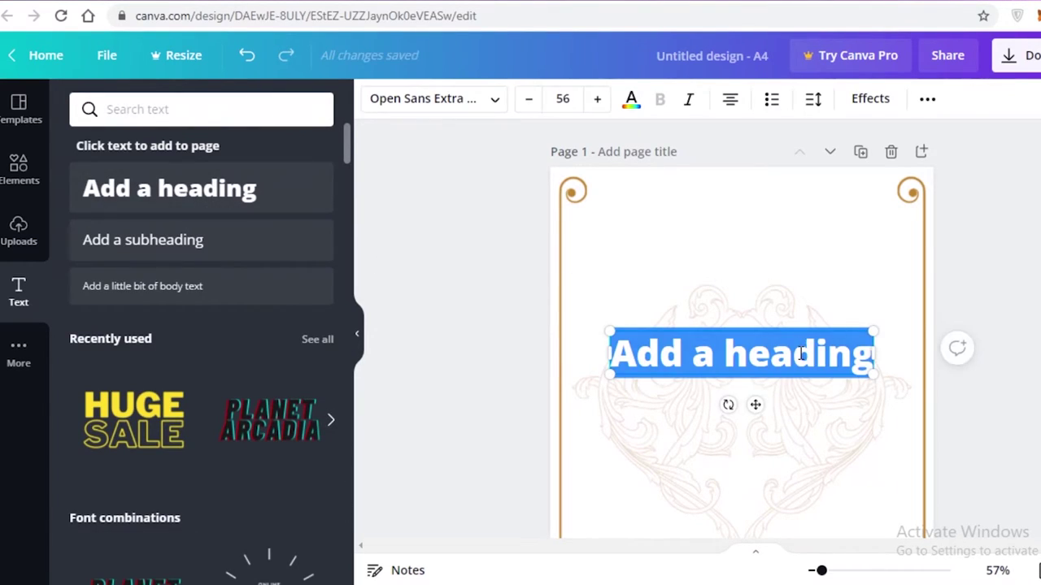
pyautogui.write('WI')
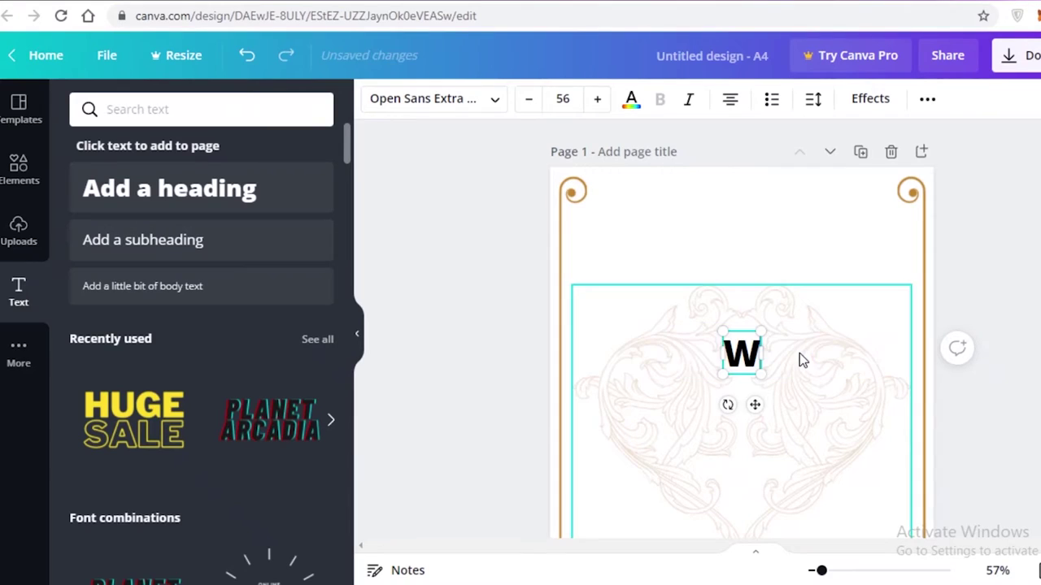
pyautogui.press('BackSpace')
pyautogui.press('BackSpace')
pyautogui.write('ROYAL WINTER TRENDS')
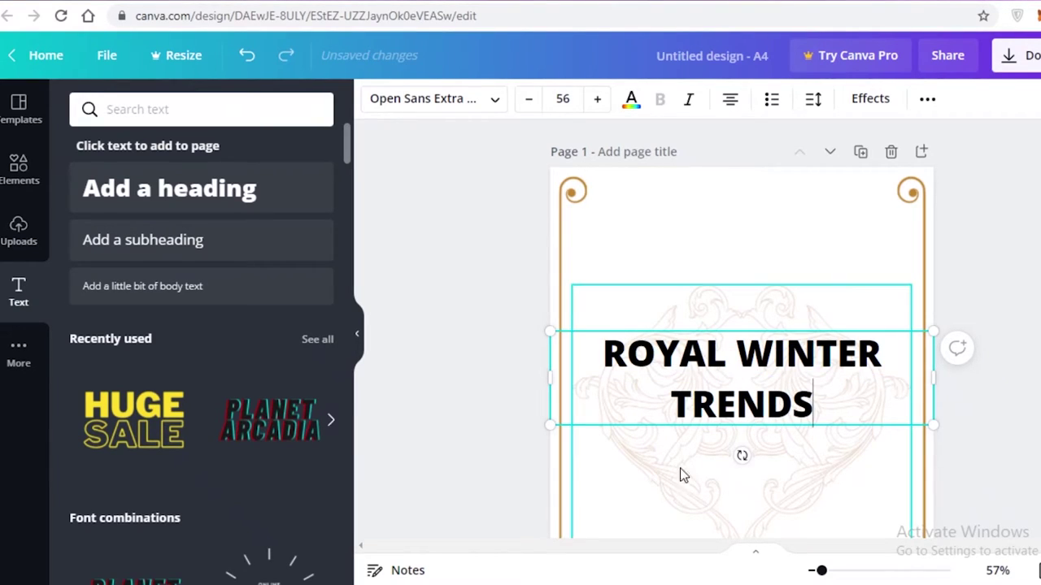
# Widen the heading to fit on one line, shrink it to size 28.1 and centre it between the top curls.
pyautogui.moveTo(454, 385); pyautogui.dragTo(444, 382)
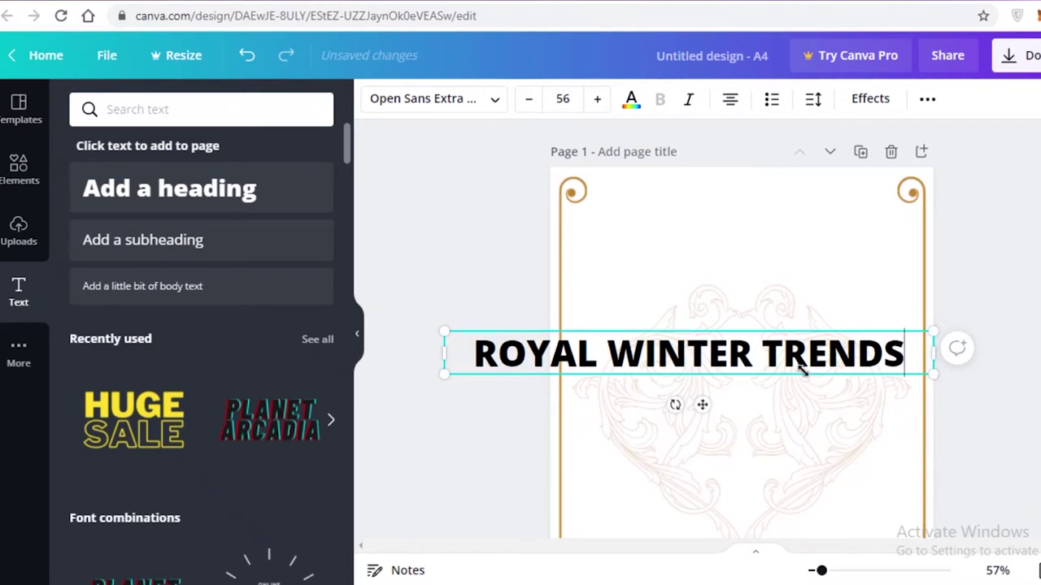
pyautogui.moveTo(803, 370); pyautogui.dragTo(690, 349)
pyautogui.moveTo(578, 383); pyautogui.dragTo(754, 240)
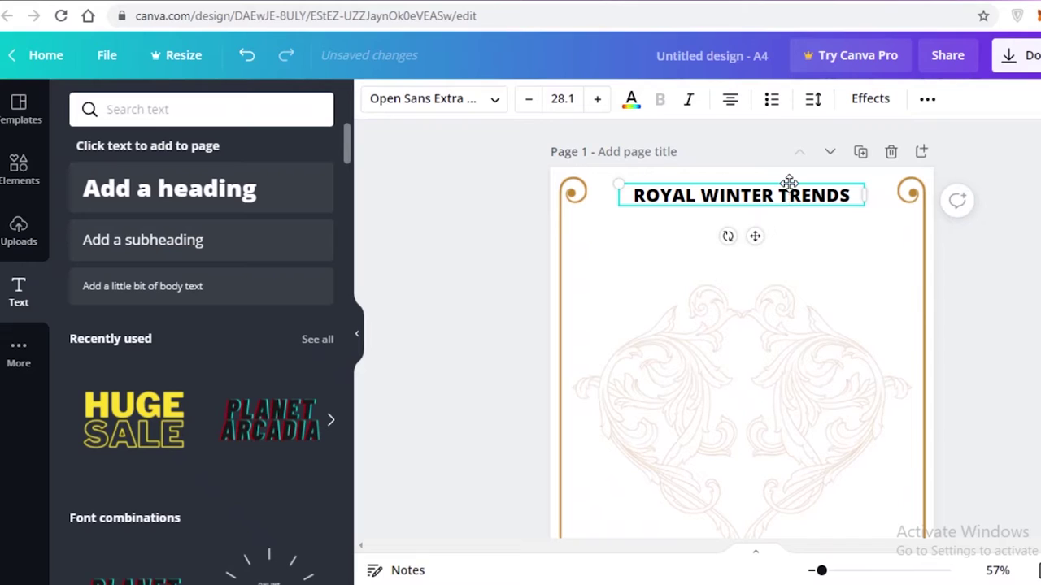
# Try several fonts on the ROYAL WINTER TRENDS heading, such as Alegreya Sans SC Regular and Alta Light, ending with Anonymous Pro.
pyautogui.click(782, 174)
pyautogui.click(669, 189)
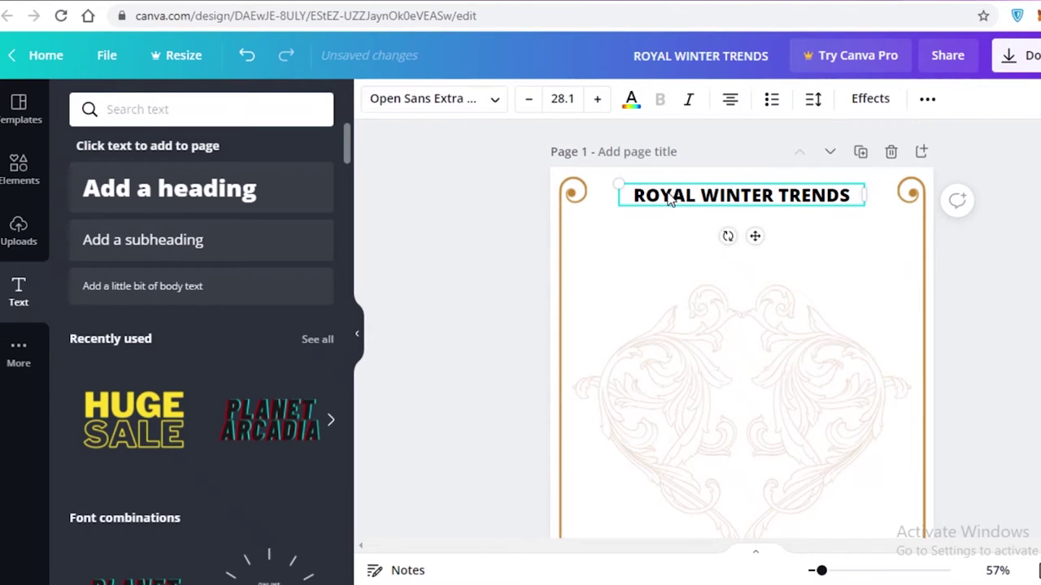
pyautogui.doubleClick(670, 201)
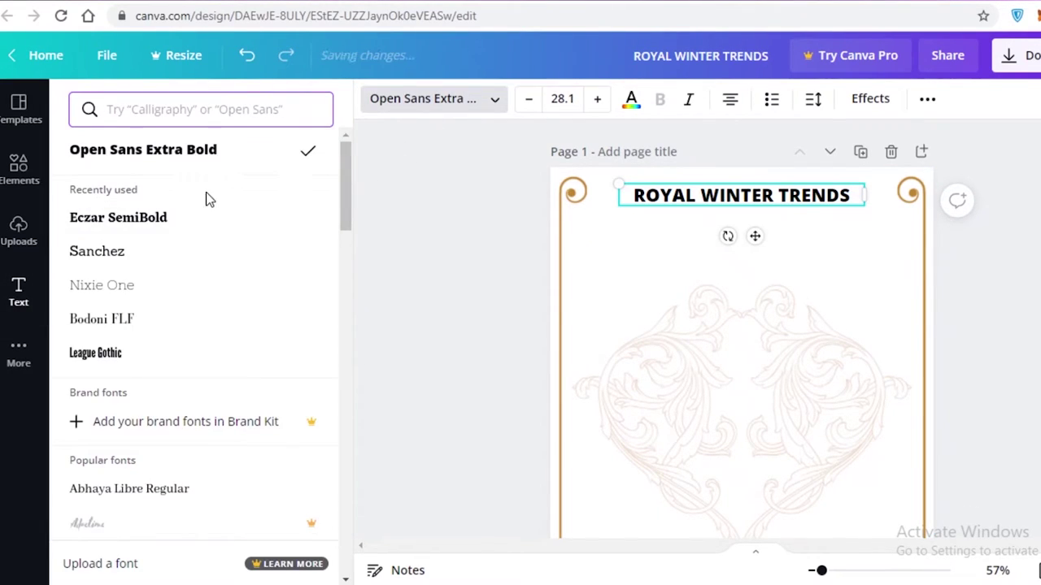
pyautogui.scroll(-10, 162, 366)
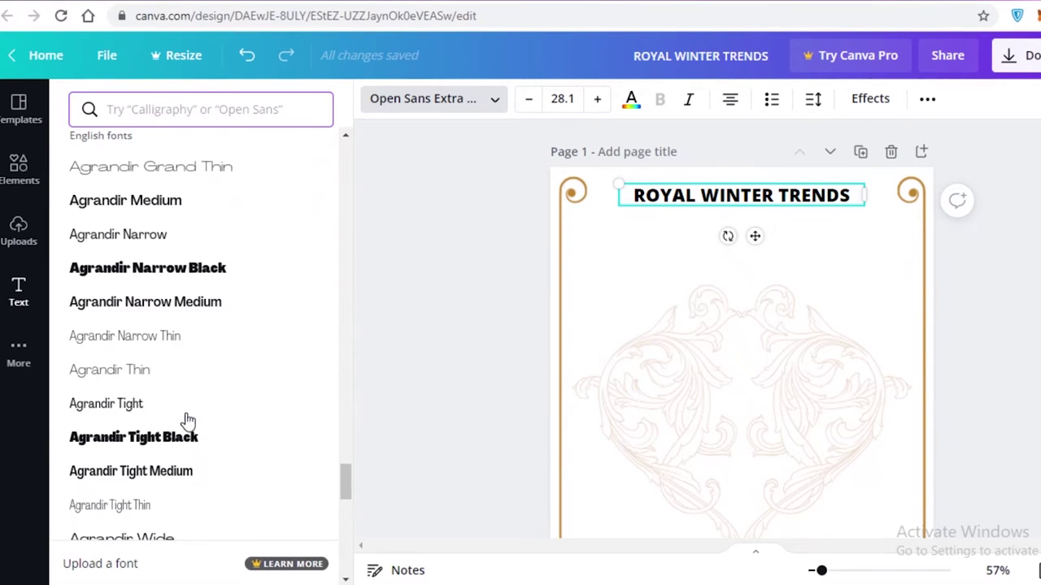
pyautogui.scroll(-5, 154, 326)
pyautogui.scroll(-5, 155, 326)
pyautogui.click(155, 337)
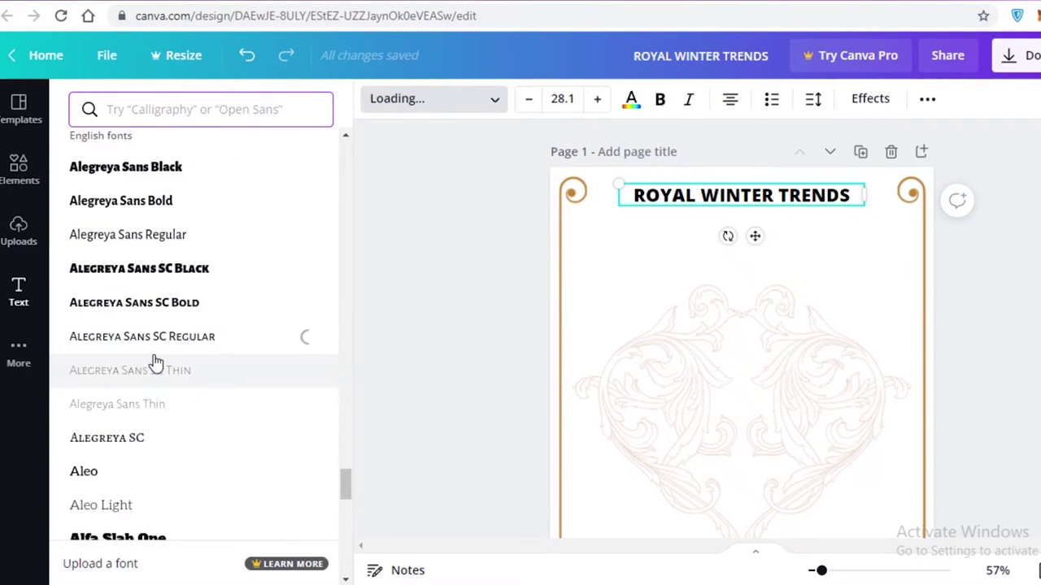
pyautogui.scroll(-5, 150, 369)
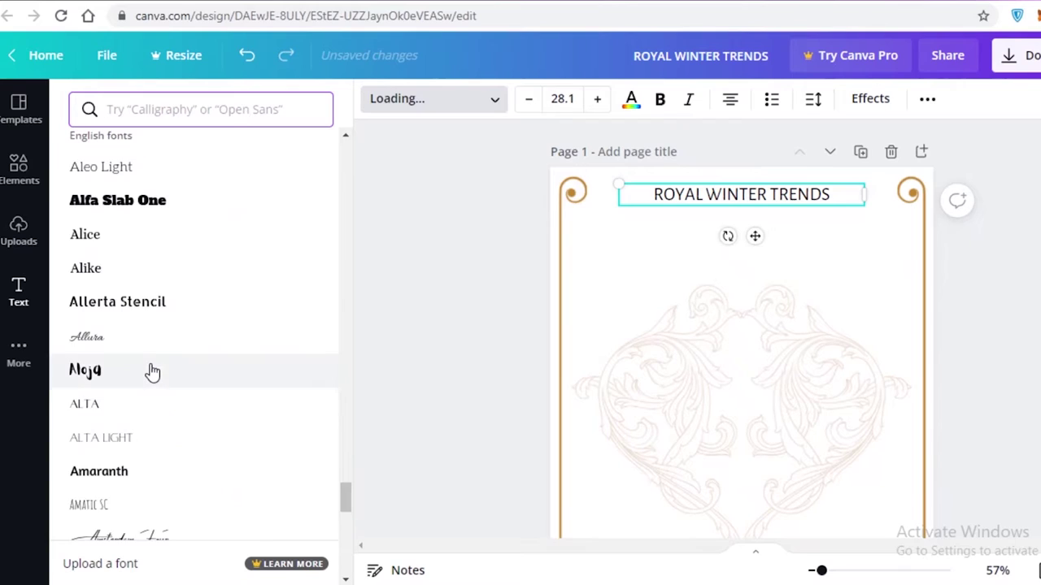
pyautogui.click(94, 350)
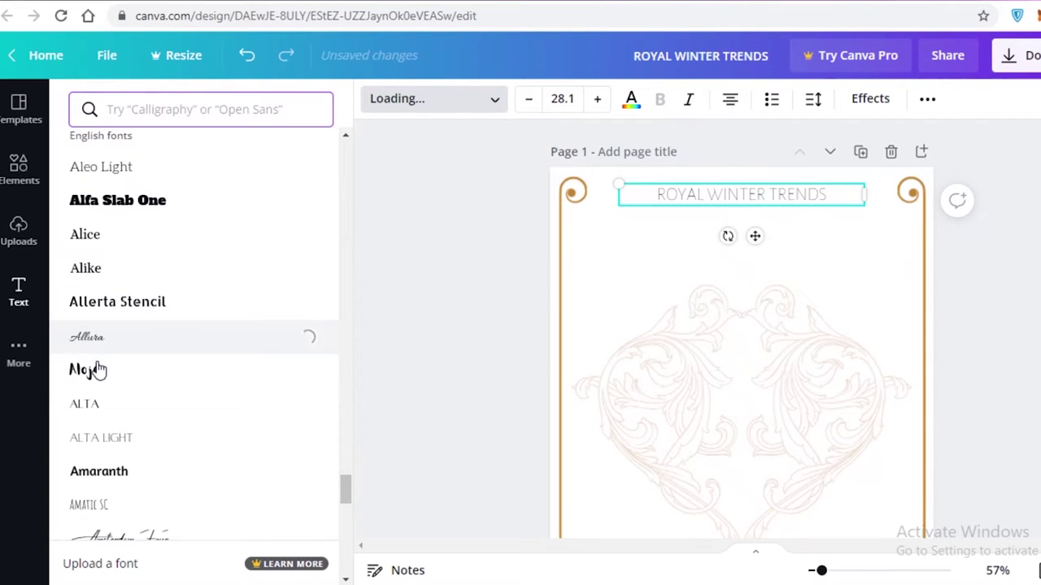
pyautogui.click(96, 369)
pyautogui.click(108, 403)
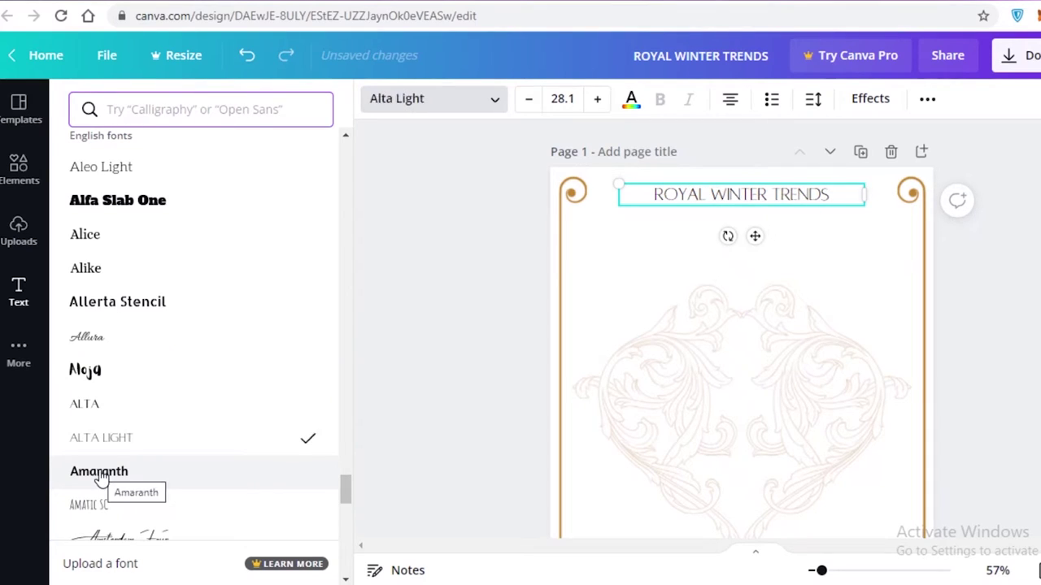
pyautogui.click(96, 507)
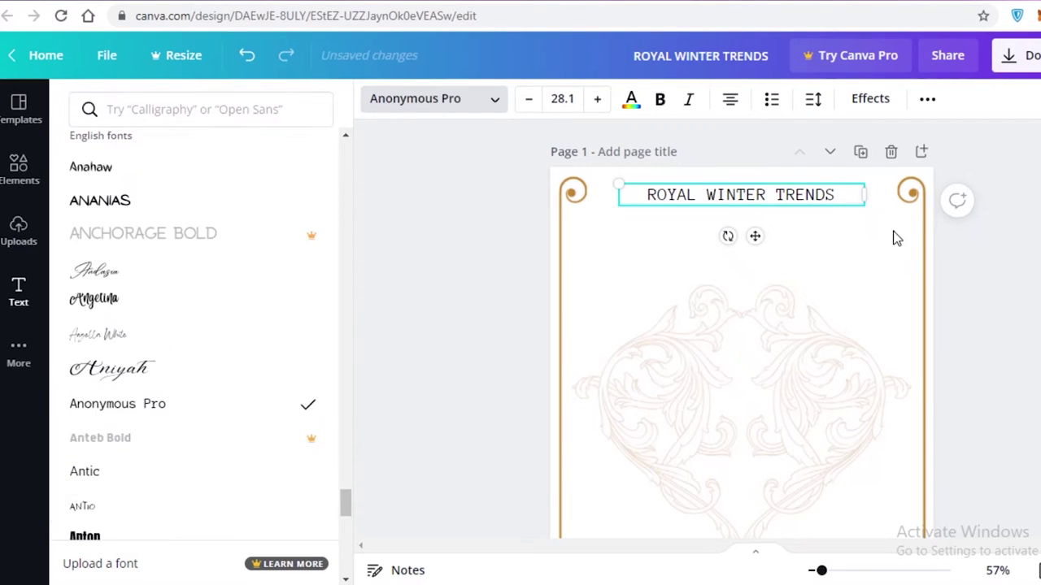
pyautogui.click(954, 197)
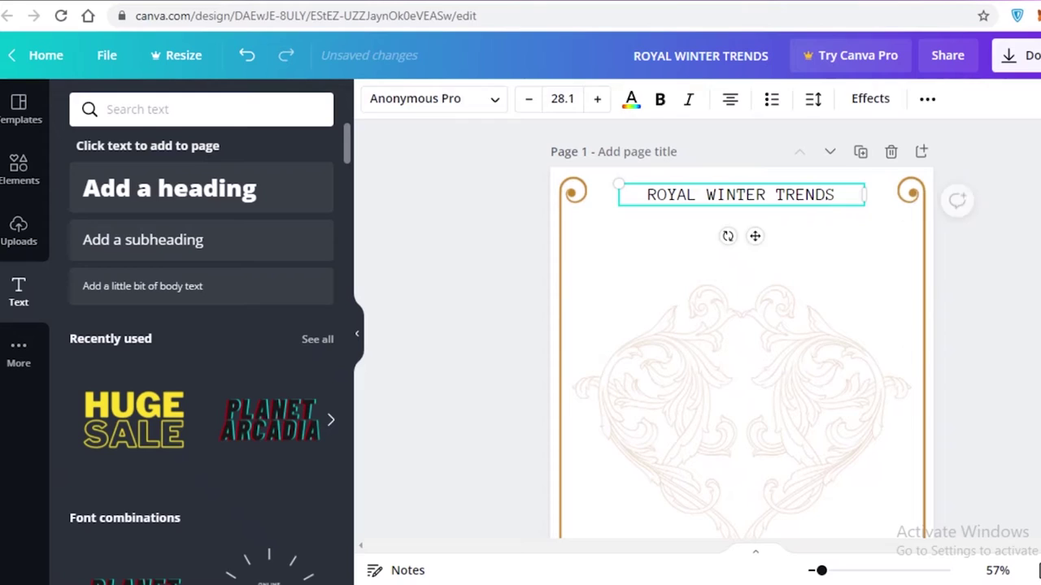
# Recolour the whole ROYAL WINTER TRENDS heading with the golden brown document colour used by the borders.
pyautogui.click(748, 211)
pyautogui.click(749, 208)
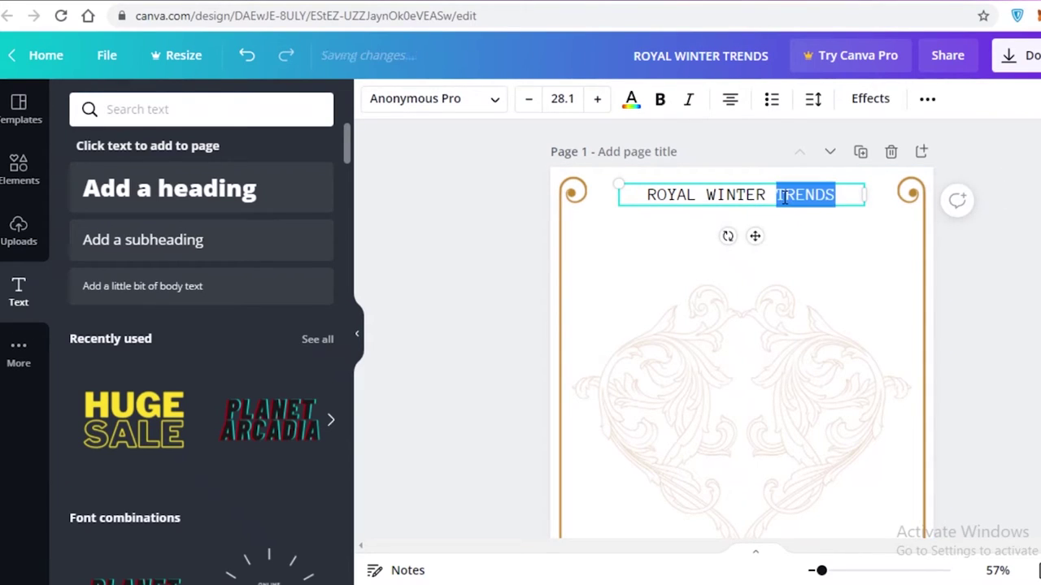
pyautogui.moveTo(783, 199); pyautogui.dragTo(655, 118)
pyautogui.click(628, 99)
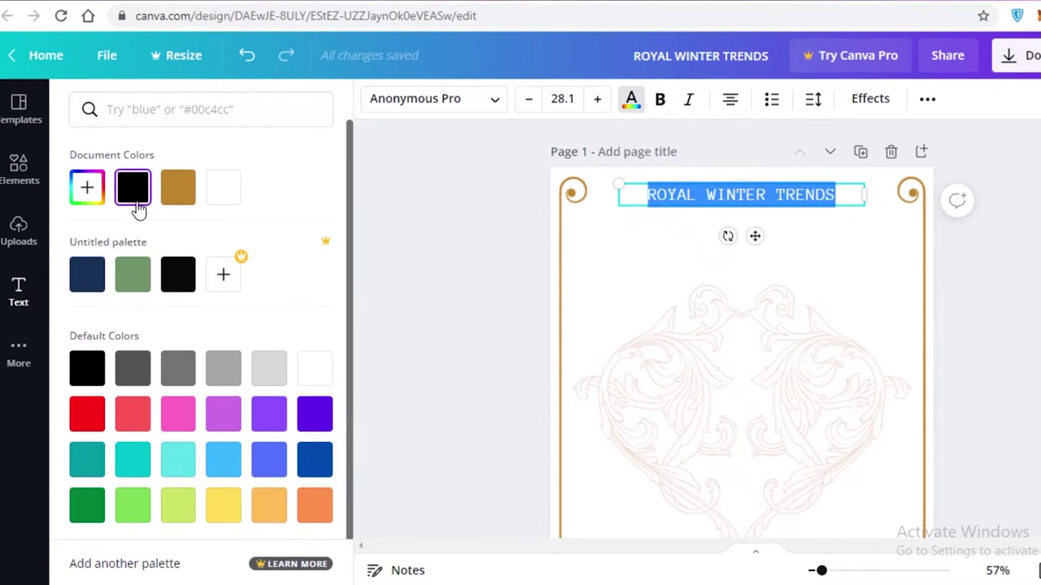
pyautogui.click(412, 192)
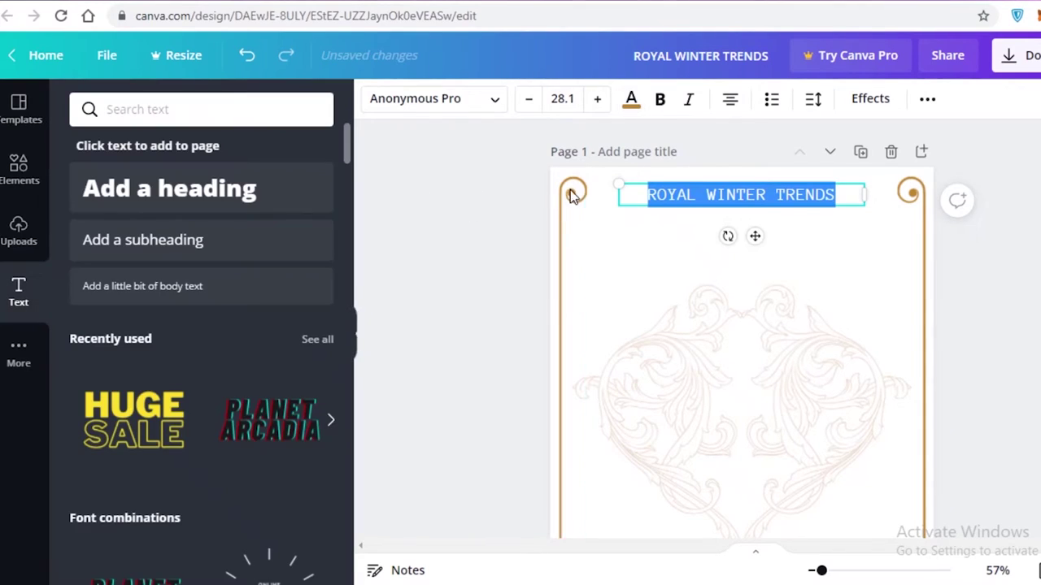
pyautogui.click(508, 192)
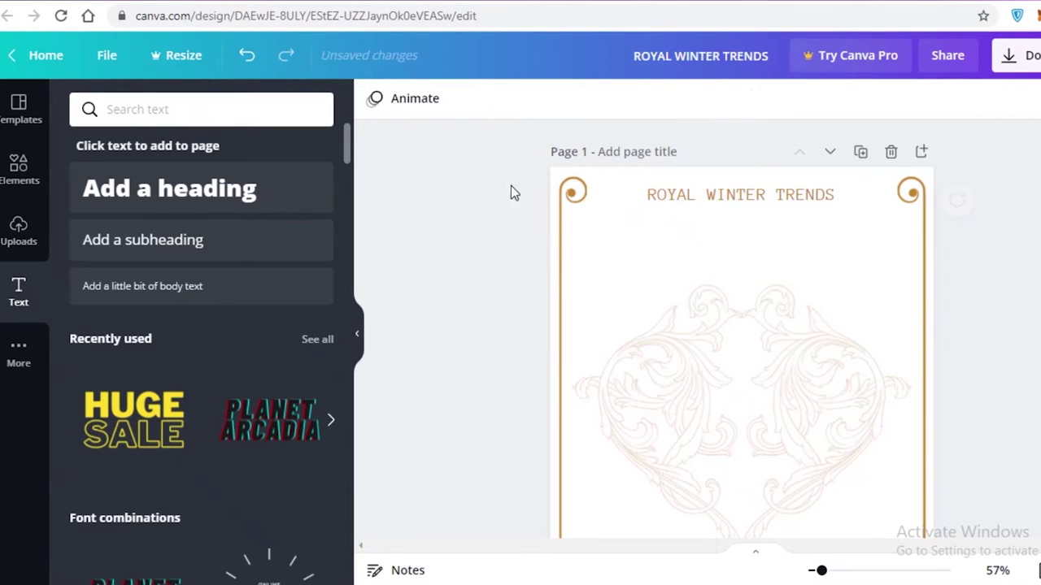
# Change the golden heading's font to Aprila.
pyautogui.click(742, 192)
pyautogui.tripleClick(793, 199)
pyautogui.click(433, 98)
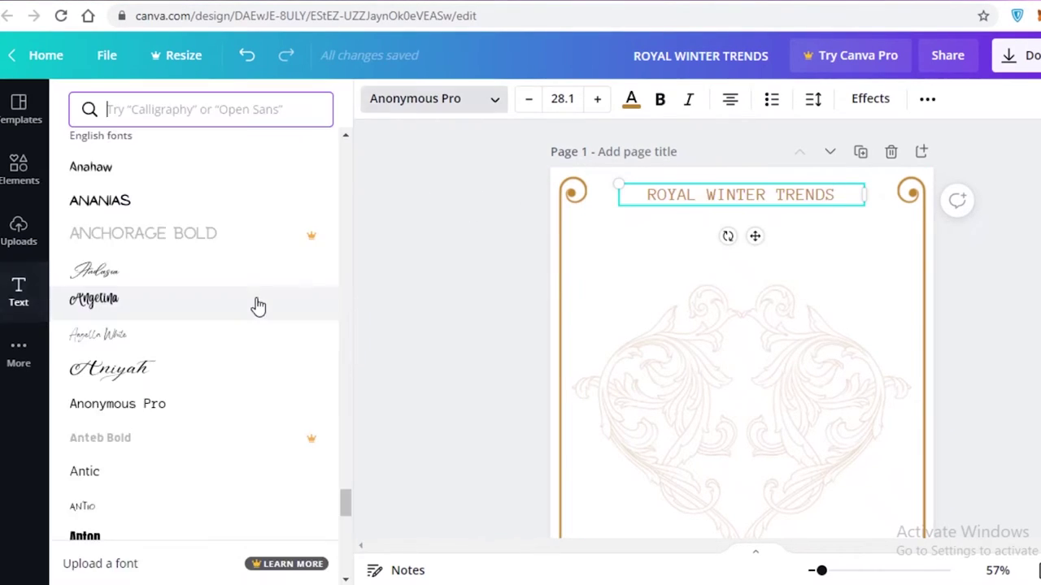
pyautogui.scroll(-4, 89, 488)
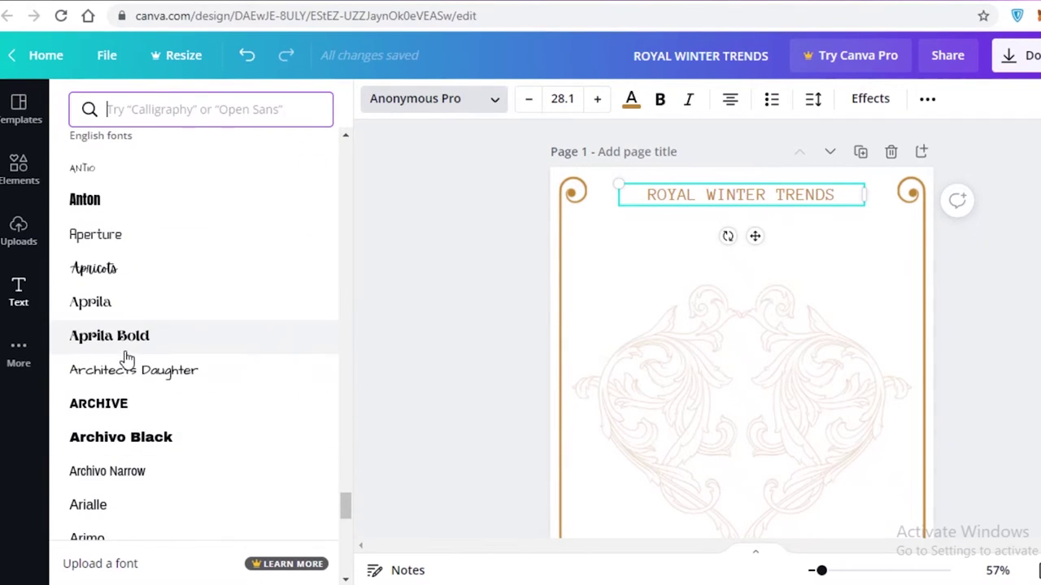
pyautogui.click(139, 304)
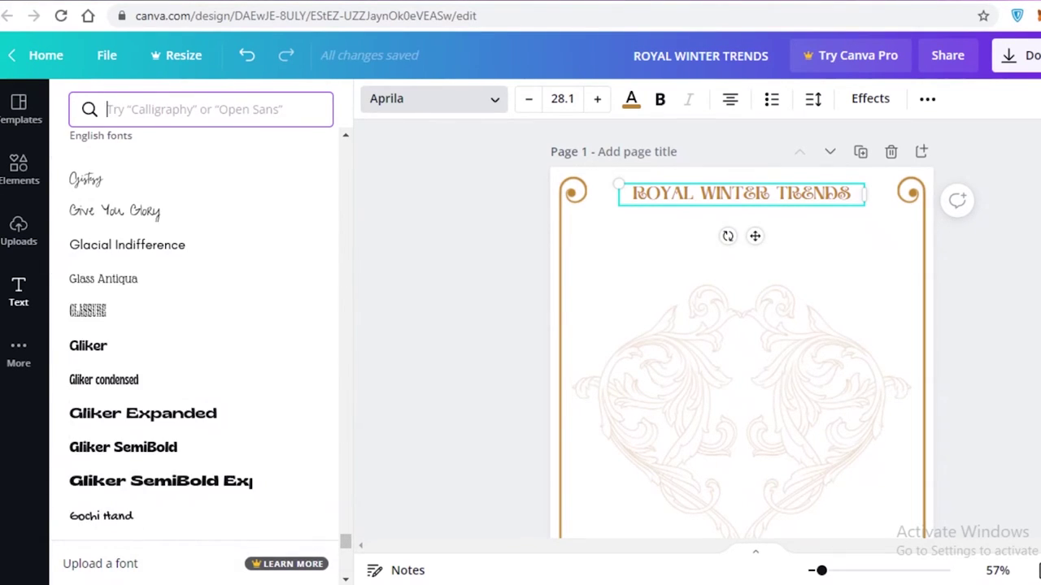
# Try further fonts on the heading, including Handy Casual, and settle on Josefin Sans Regular.
pyautogui.scroll(-9, 135, 282)
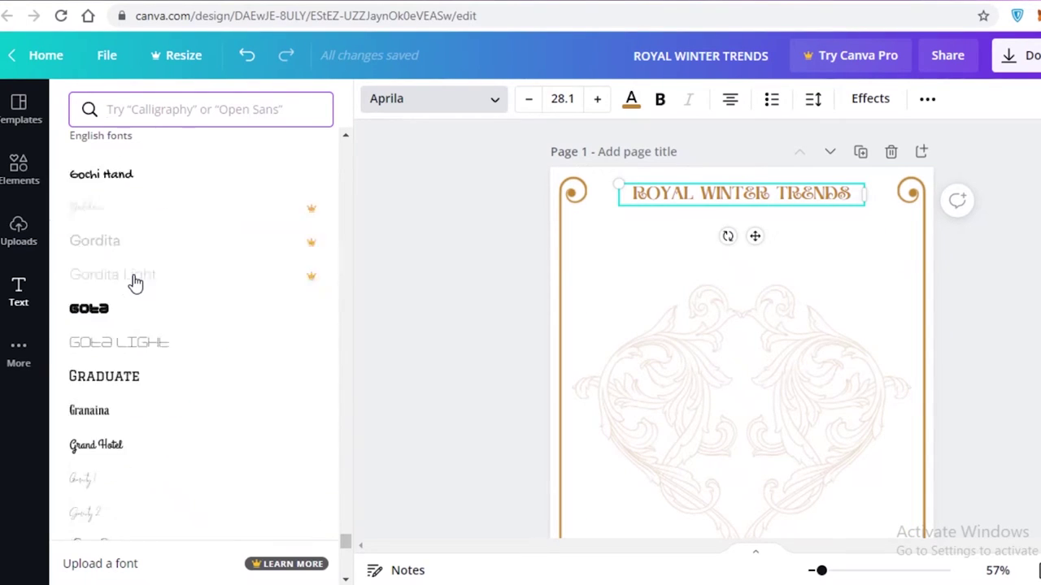
pyautogui.scroll(2, 134, 281)
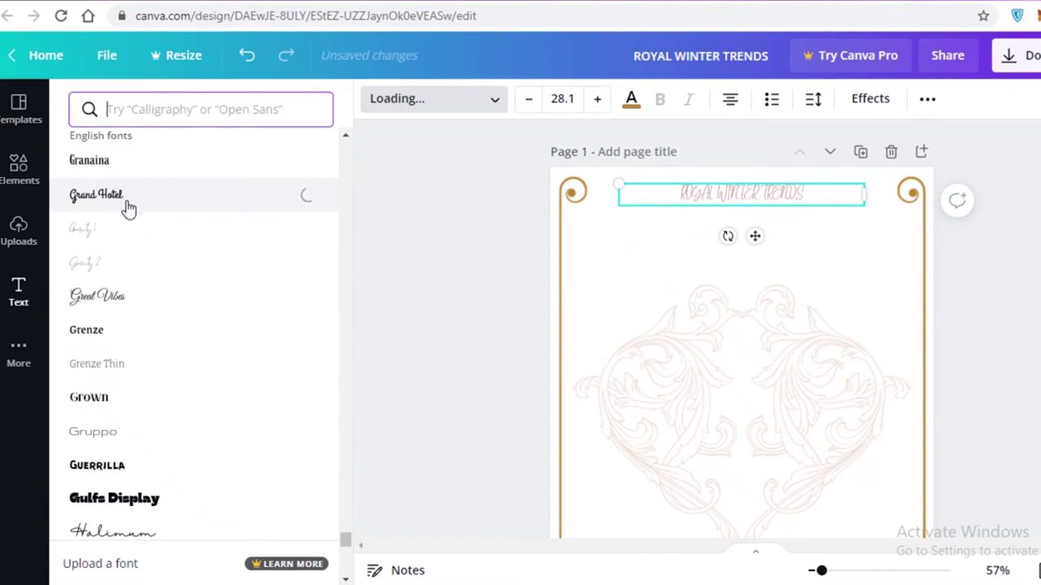
pyautogui.scroll(-6, 126, 398)
pyautogui.click(106, 380)
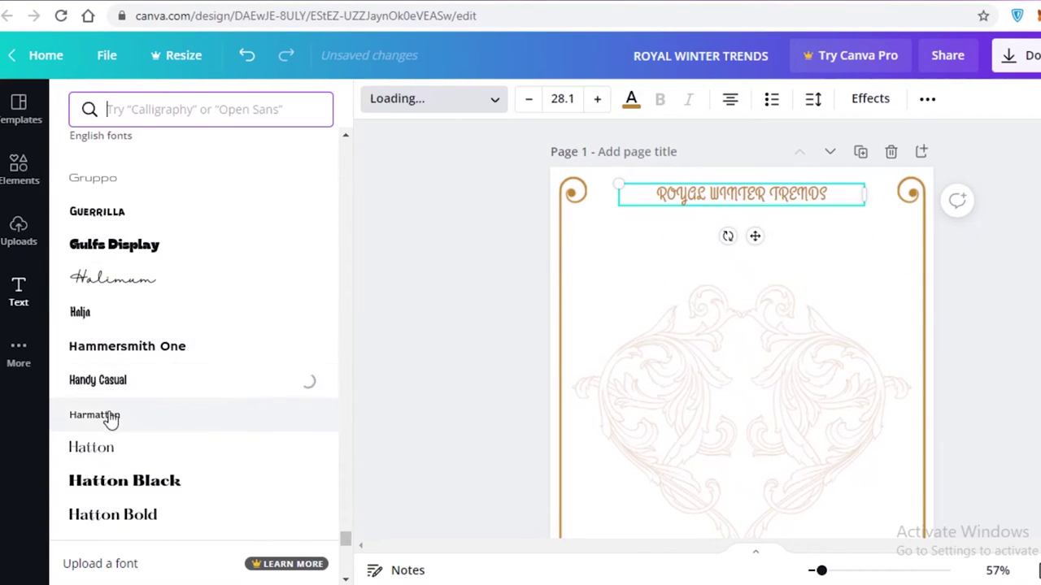
pyautogui.click(106, 416)
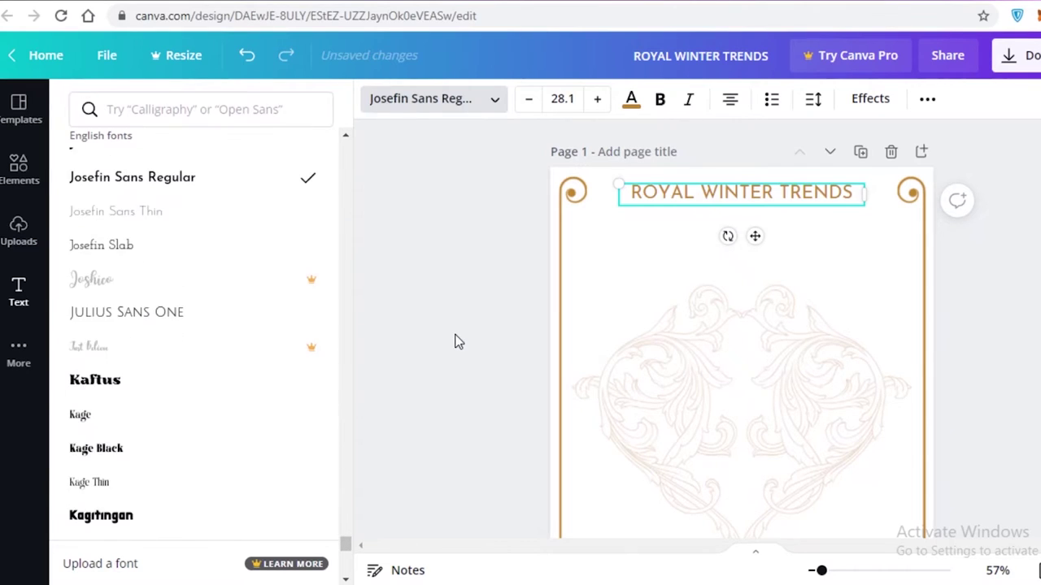
pyautogui.click(456, 340)
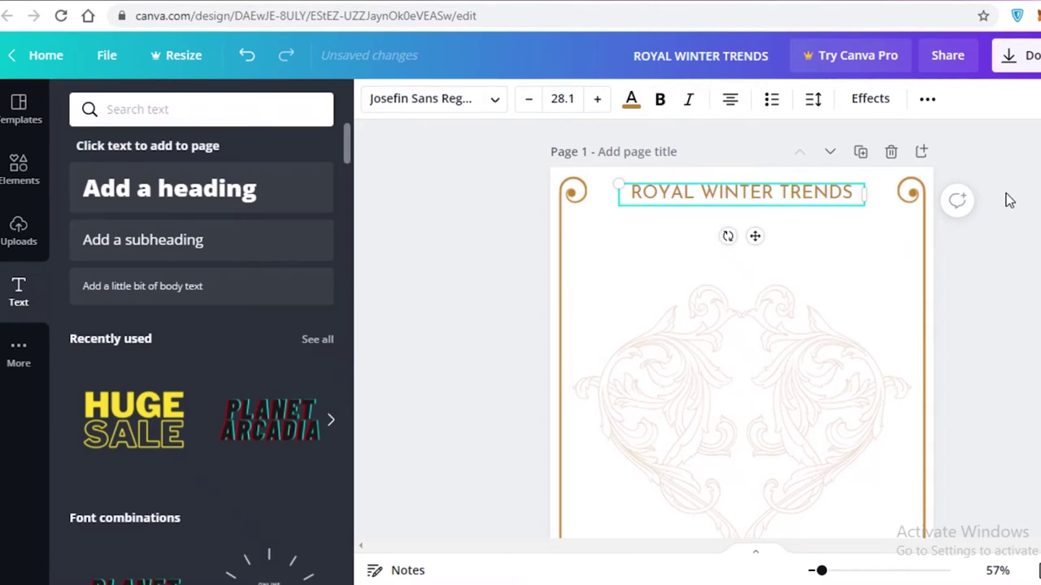
pyautogui.click(1023, 280)
pyautogui.scroll(-5, 838, 420)
pyautogui.scroll(5, 643, 337)
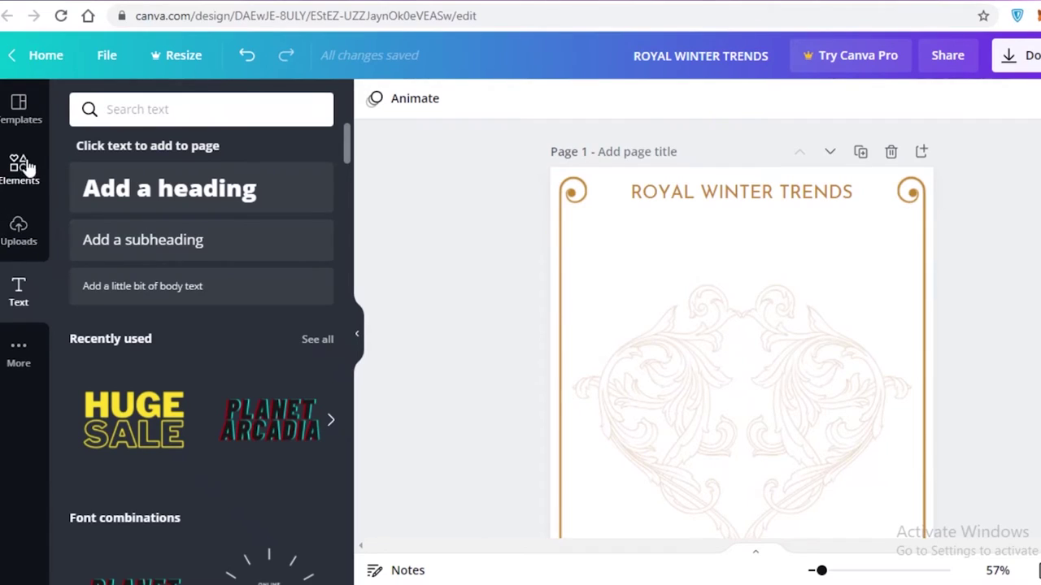
# Add a subheading to page 1 reading "FASHION ...".
pyautogui.click(126, 241)
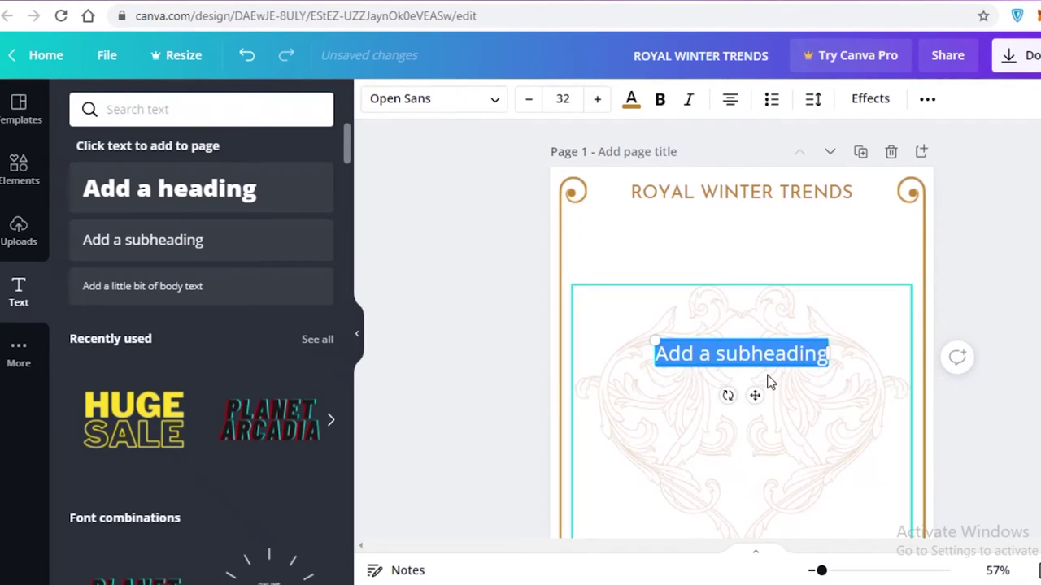
pyautogui.write('FASHINO')
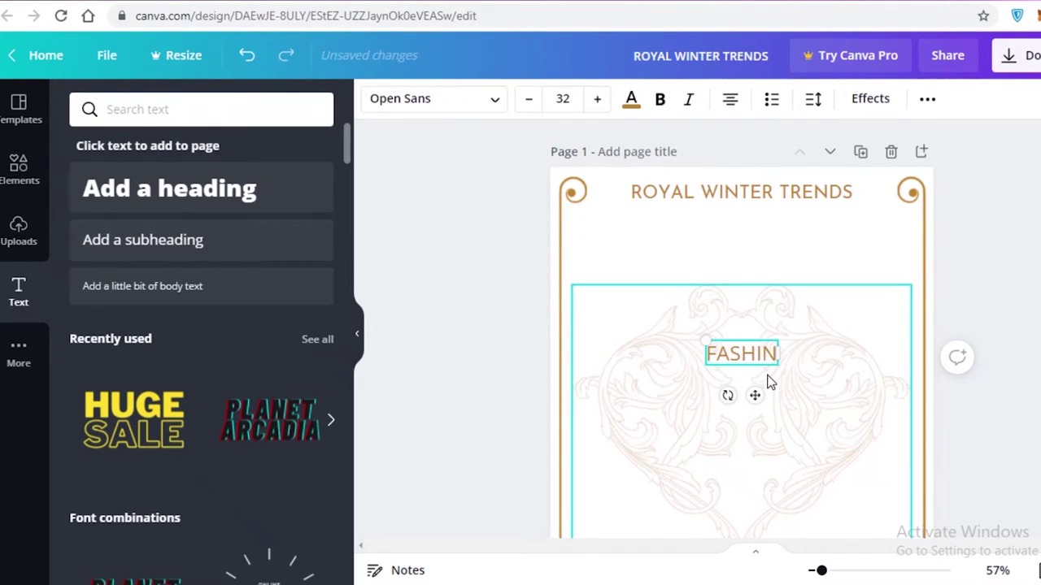
pyautogui.press('BackSpace')
pyautogui.write('ON AJS')
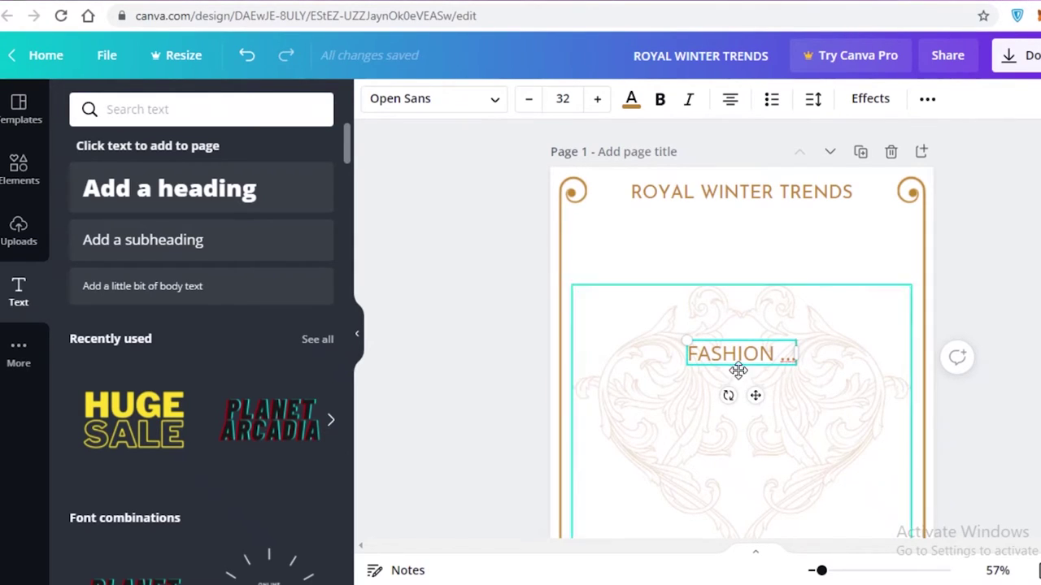
# Shrink the "FASHION ..." subheading to size 12.3 and place it below the heading, near the page's left border line.
pyautogui.doubleClick(738, 350)
pyautogui.click(528, 105)
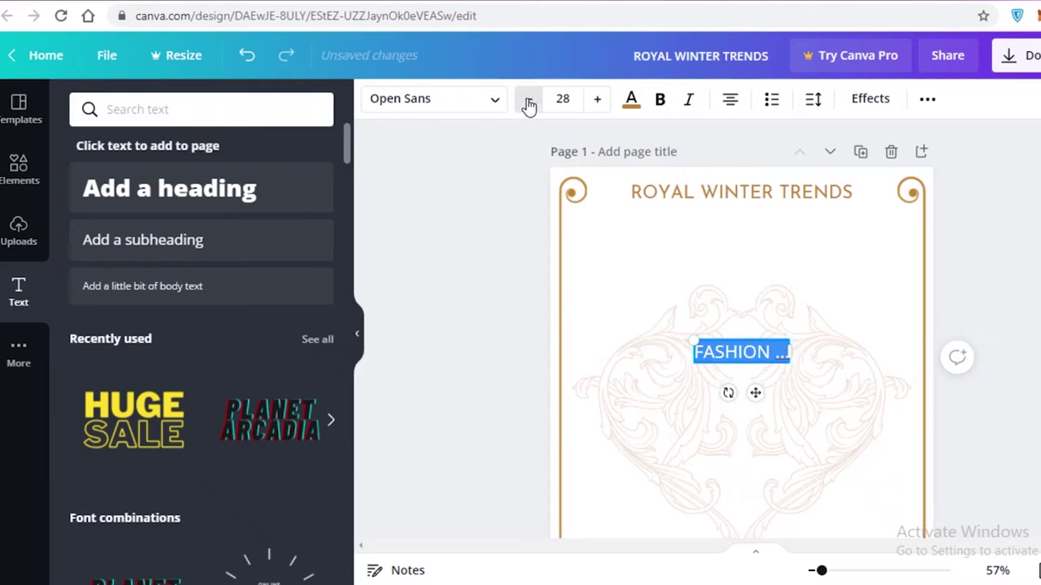
pyautogui.click(528, 104)
pyautogui.click(528, 105)
pyautogui.click(529, 105)
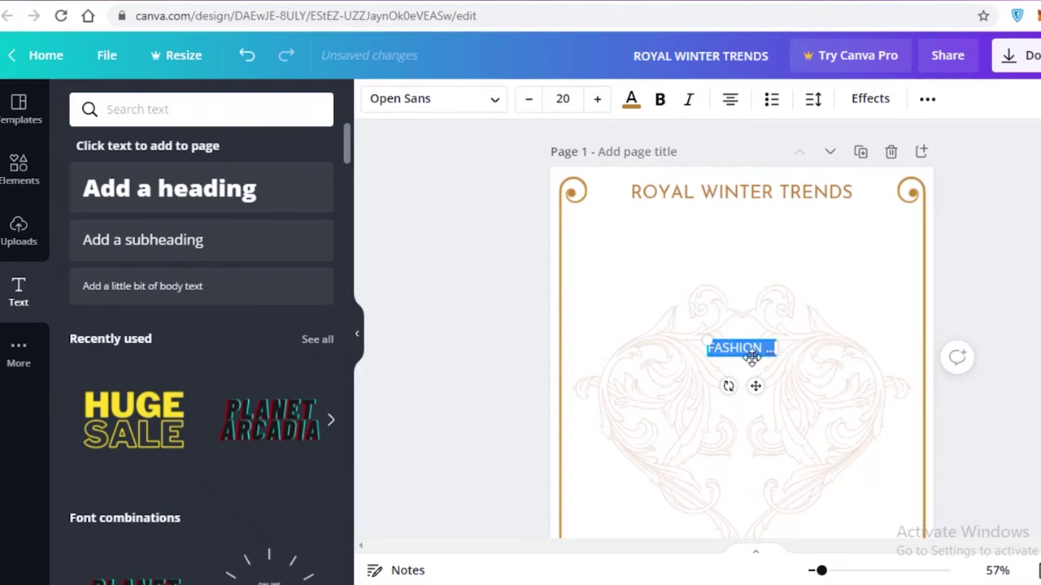
pyautogui.moveTo(758, 387); pyautogui.dragTo(642, 240)
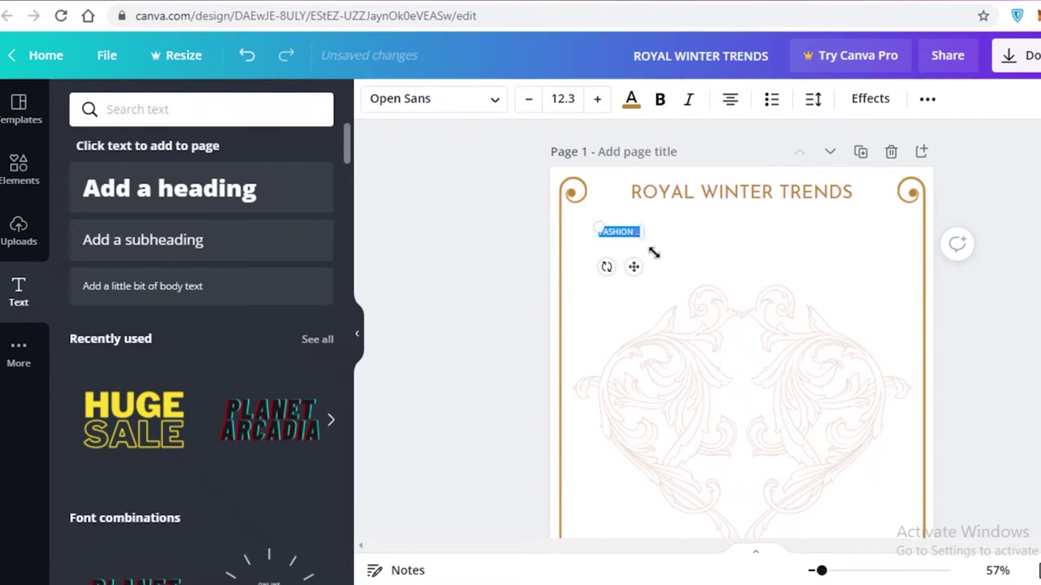
# Replace the "FASHION ..." text with the paragraph beginning "It is a long established fact that a reader", spanning the area between heading and ornament.
pyautogui.click(616, 238)
pyautogui.click(630, 235)
pyautogui.press('Escape')
pyautogui.press('Escape')
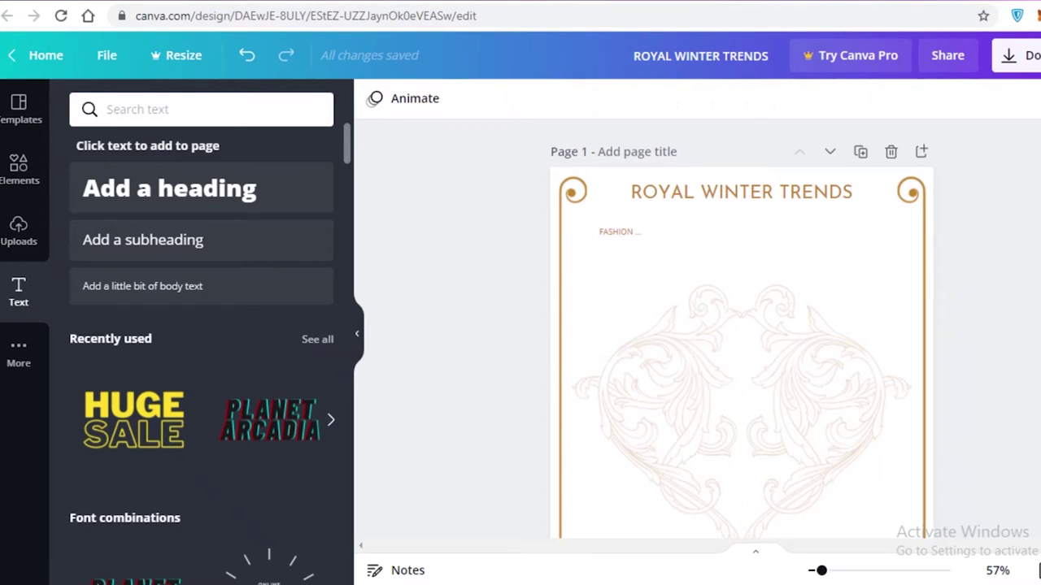
pyautogui.scroll(-2, 761, 282)
pyautogui.scroll(2, 761, 283)
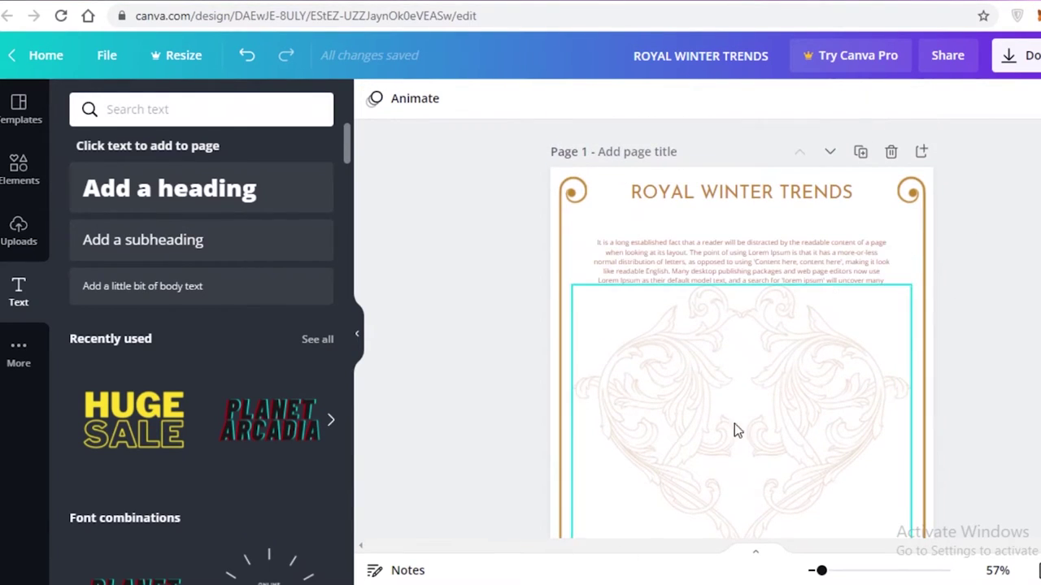
pyautogui.scroll(-2, 832, 256)
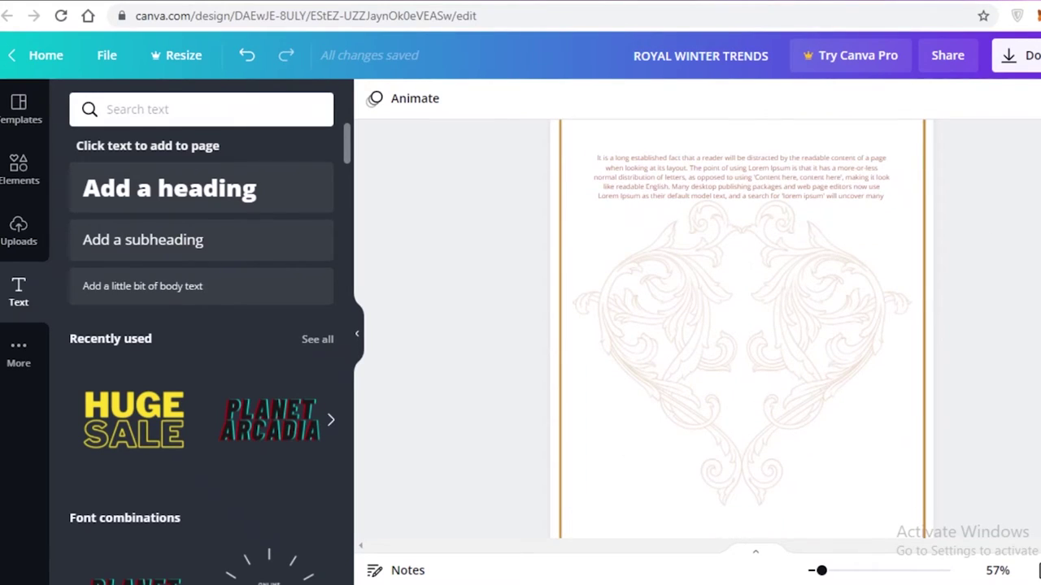
# Search the graphics for SQUARE and add a solid green square over the middle of the ornament.
pyautogui.click(32, 165)
pyautogui.click(150, 111)
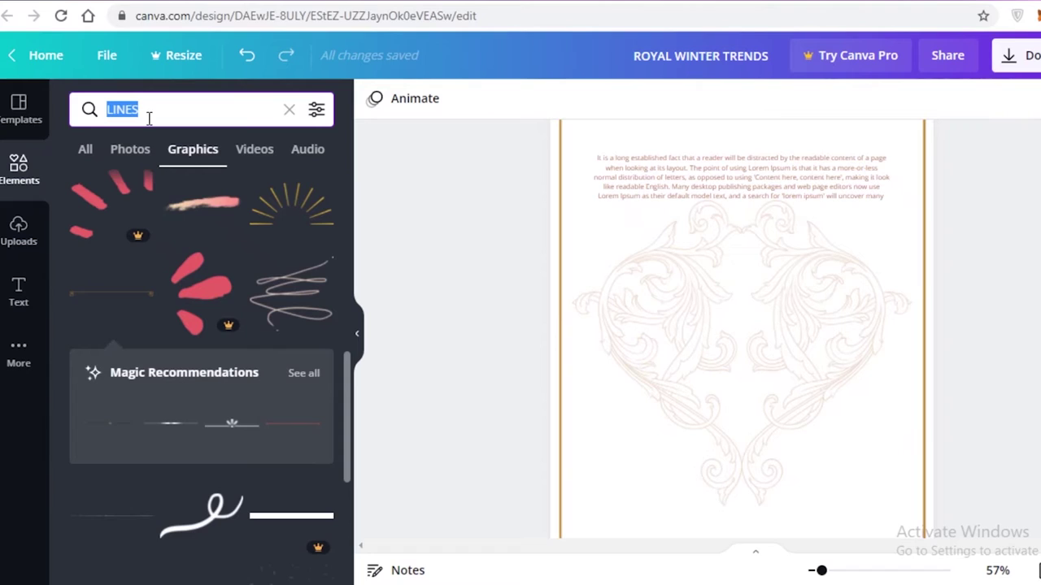
pyautogui.write('SQUARE')
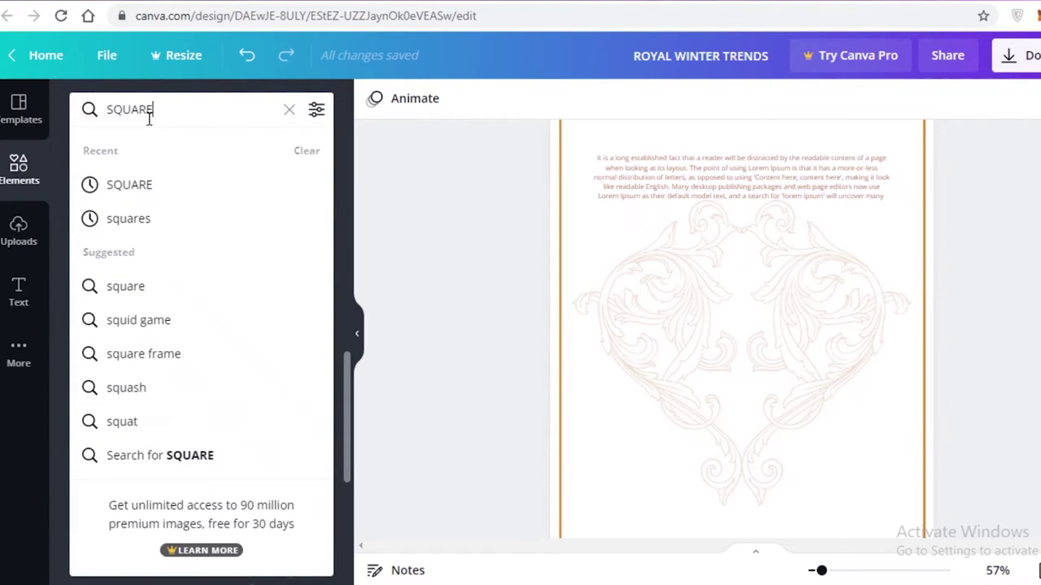
pyautogui.press('Return')
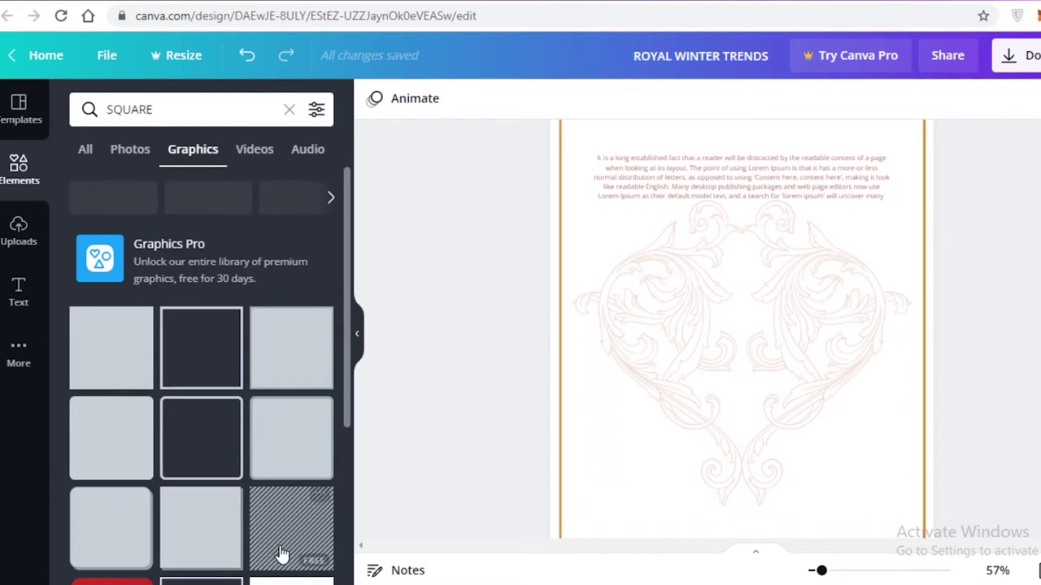
pyautogui.scroll(-3, 281, 553)
pyautogui.scroll(3, 214, 418)
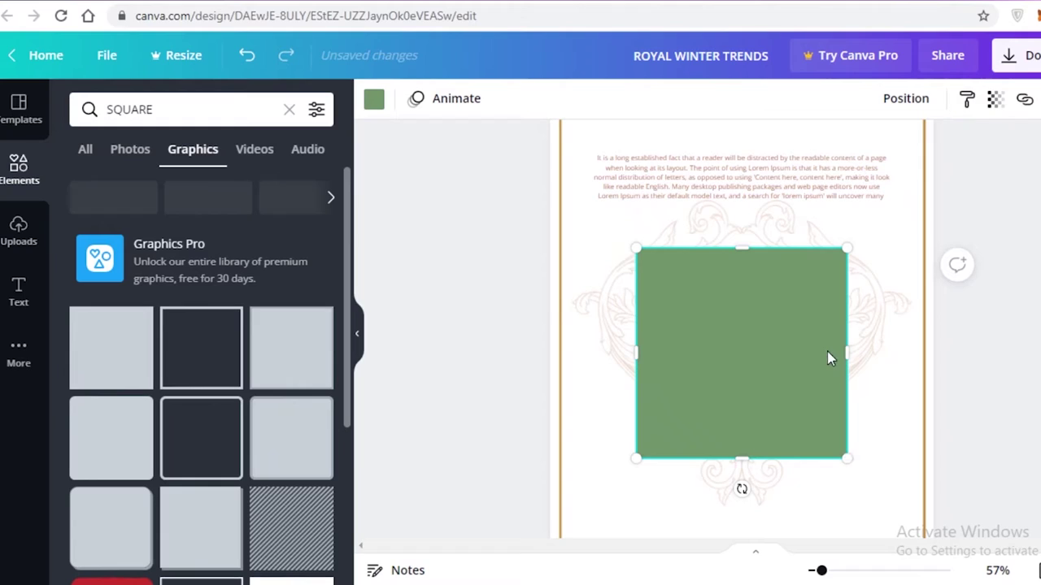
# Resize the green square into a rectangle and place it over the ornament's right half, just inside the right border line.
pyautogui.moveTo(856, 347); pyautogui.dragTo(894, 342)
pyautogui.moveTo(793, 358); pyautogui.dragTo(813, 310)
pyautogui.moveTo(646, 317); pyautogui.dragTo(766, 321)
pyautogui.moveTo(835, 425); pyautogui.dragTo(857, 289)
pyautogui.moveTo(866, 247); pyautogui.dragTo(866, 261)
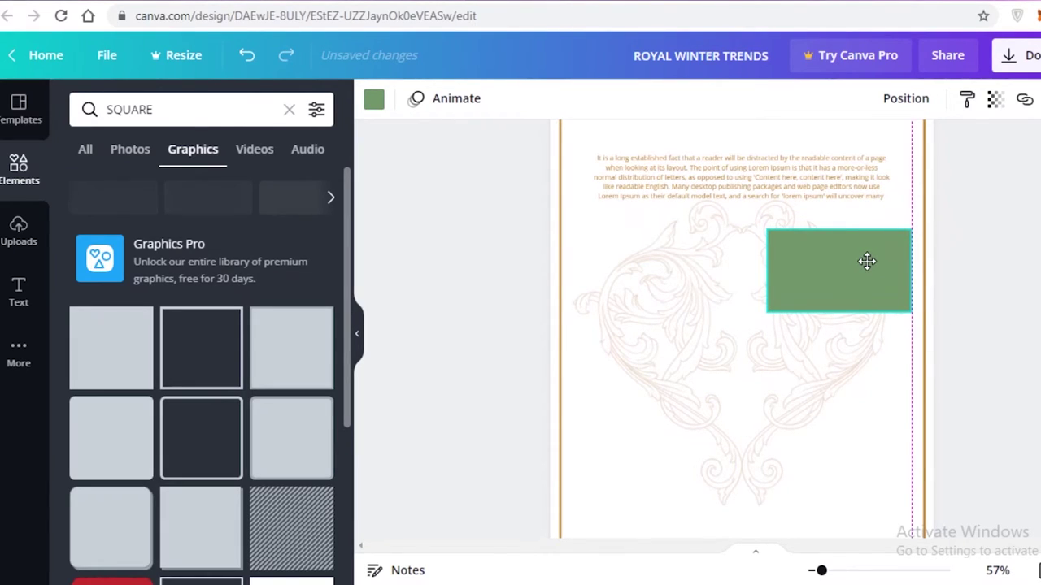
pyautogui.moveTo(764, 312); pyautogui.dragTo(728, 352)
pyautogui.moveTo(816, 353); pyautogui.dragTo(816, 352)
# Recolour the rectangle golden brown, set its transparency to 20 and extend its lower edge further down the ornament.
pyautogui.click(375, 103)
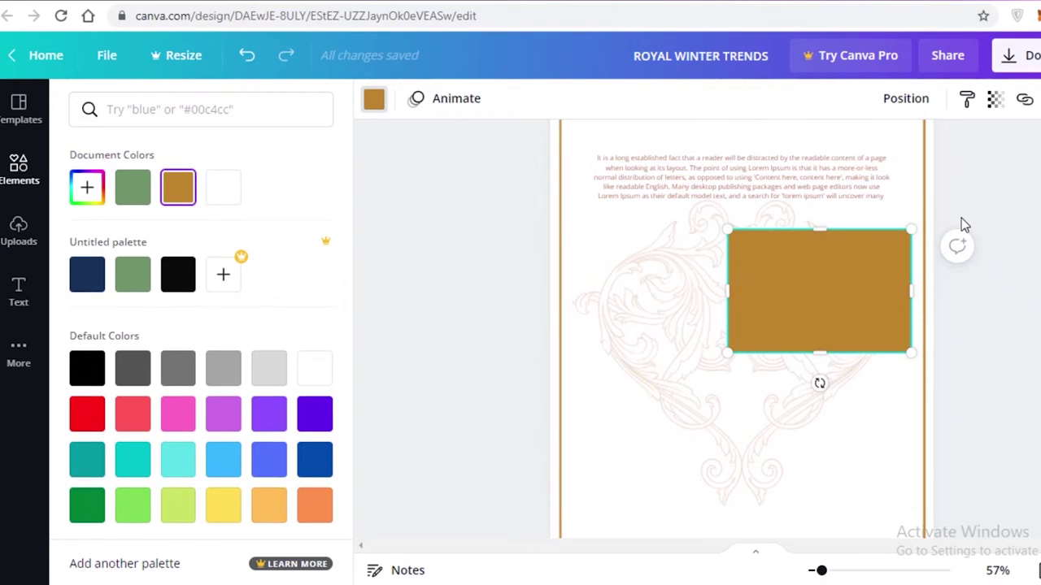
pyautogui.click(996, 100)
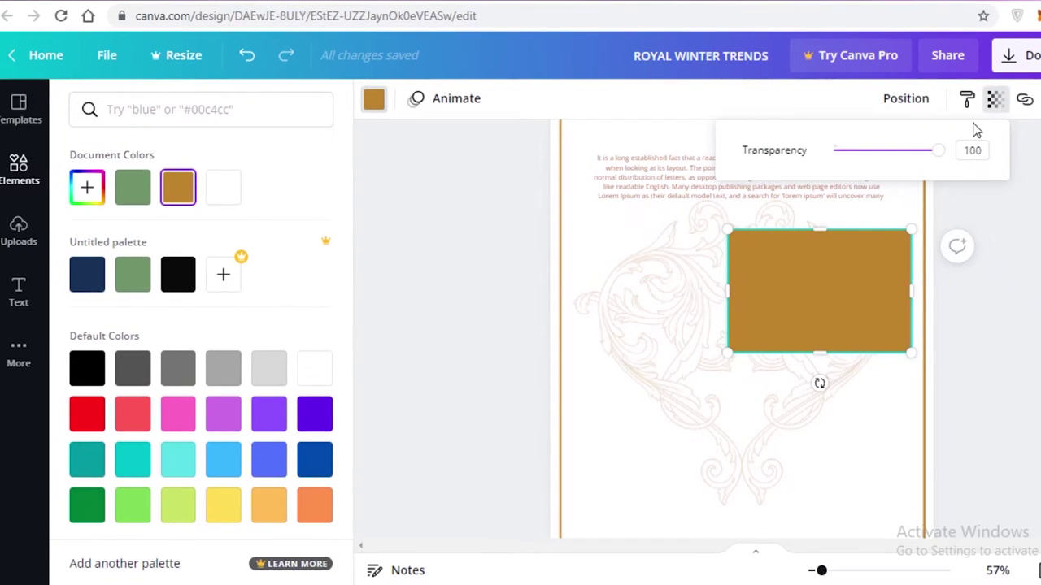
pyautogui.moveTo(941, 151); pyautogui.dragTo(856, 168)
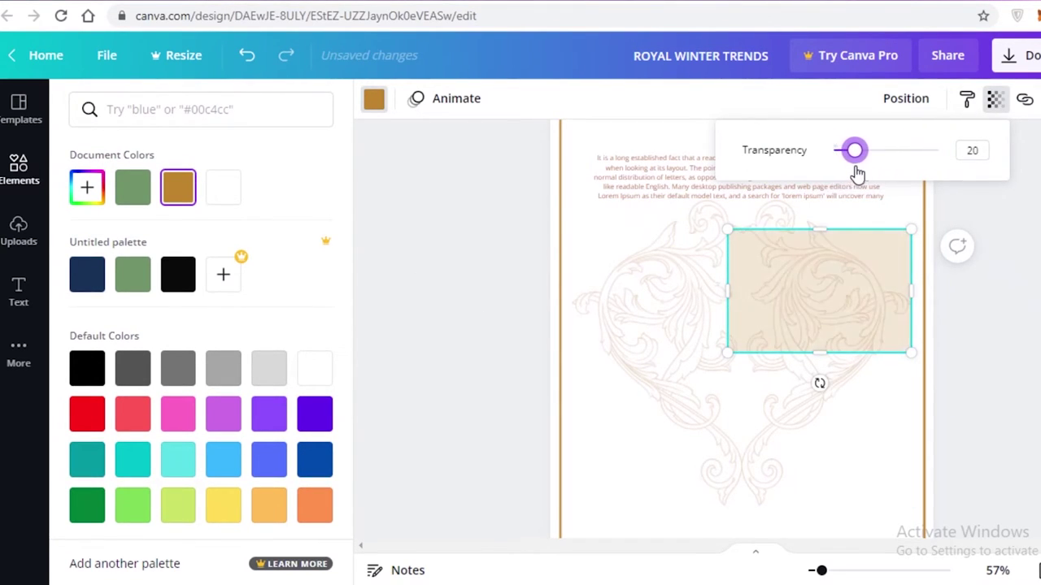
pyautogui.moveTo(817, 356); pyautogui.dragTo(818, 400)
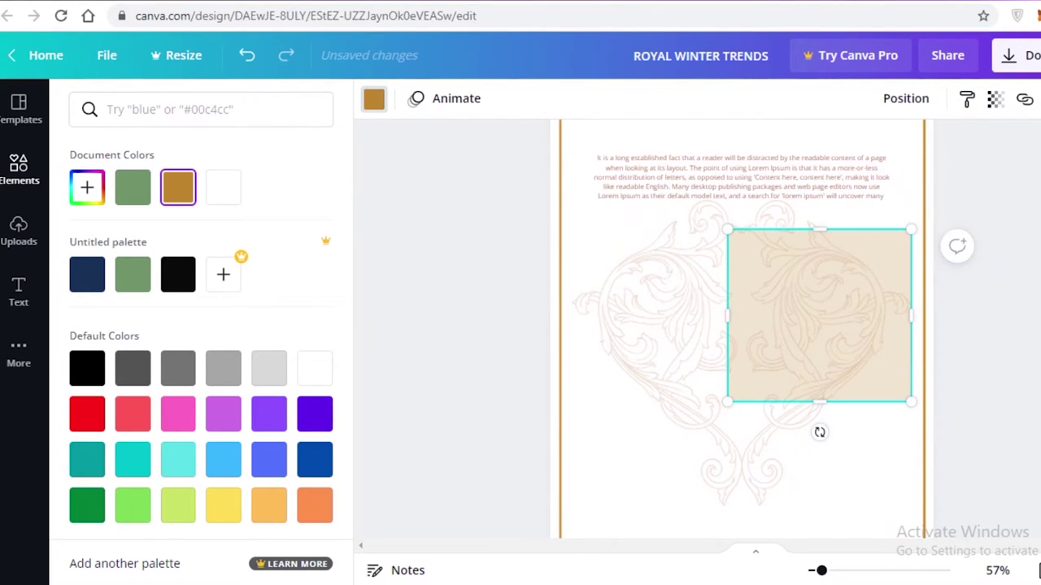
# Duplicate the golden rectangle and place the copy beside it over the ornament's left half.
pyautogui.click(878, 349)
pyautogui.scroll(2, 778, 364)
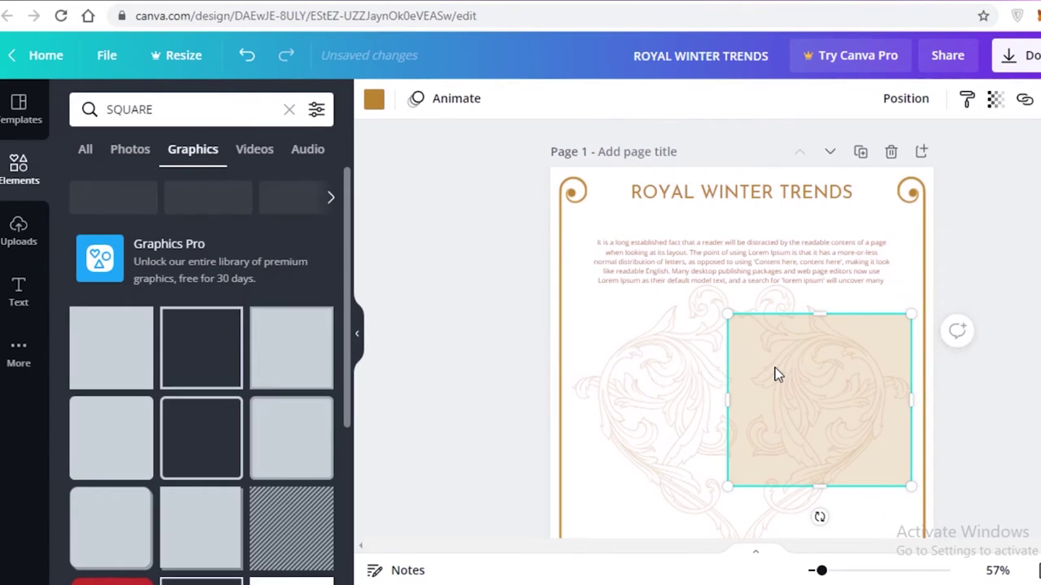
pyautogui.hotkey('ctrl', 'd')
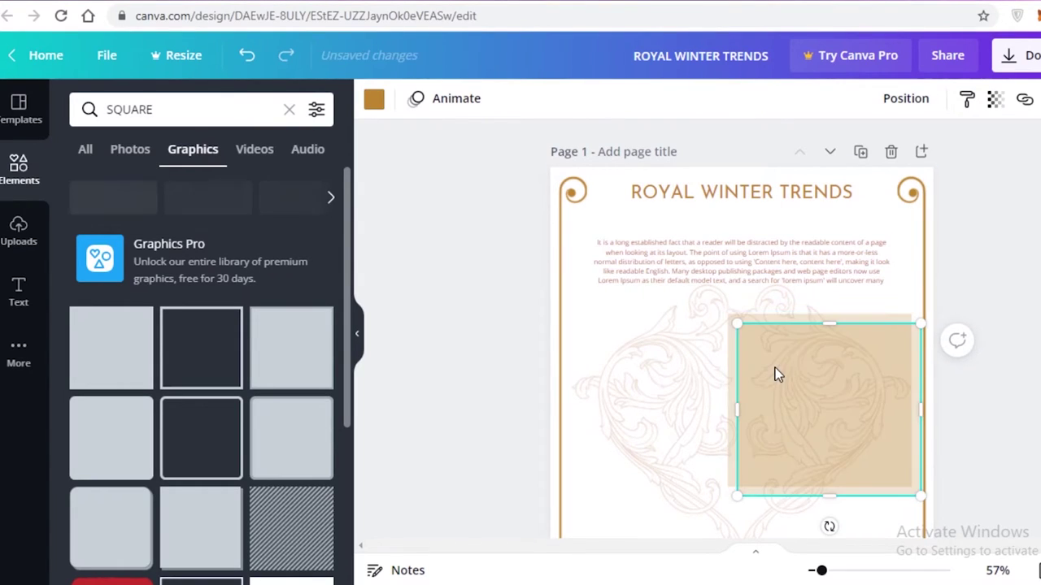
pyautogui.moveTo(773, 371); pyautogui.dragTo(657, 374)
# Shrink the right golden rectangle from its lower-left corner and delete the larger copy beside it.
pyautogui.click(798, 365)
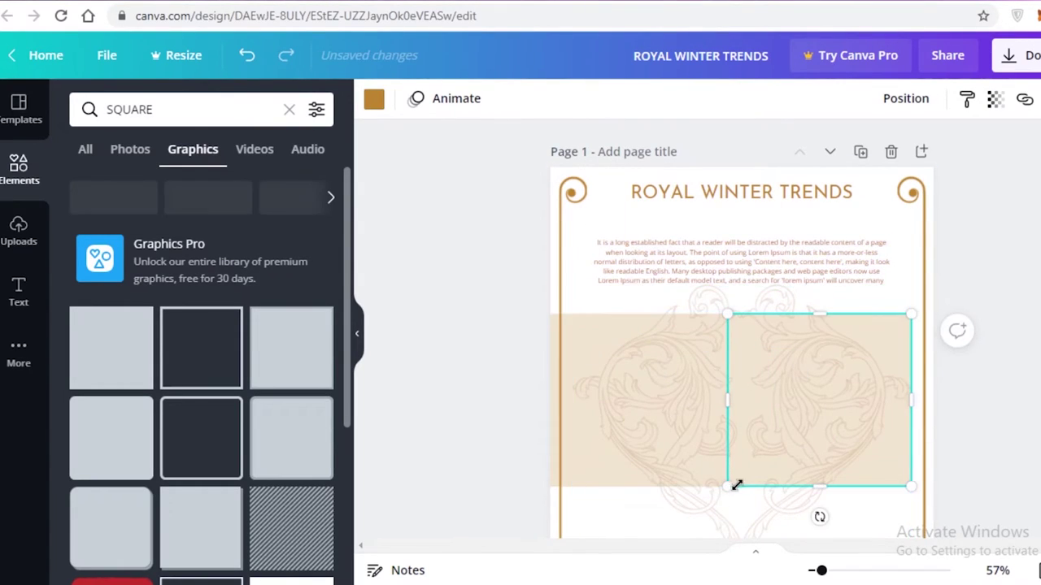
pyautogui.moveTo(728, 485); pyautogui.dragTo(771, 446)
pyautogui.click(699, 431)
pyautogui.press('Delete')
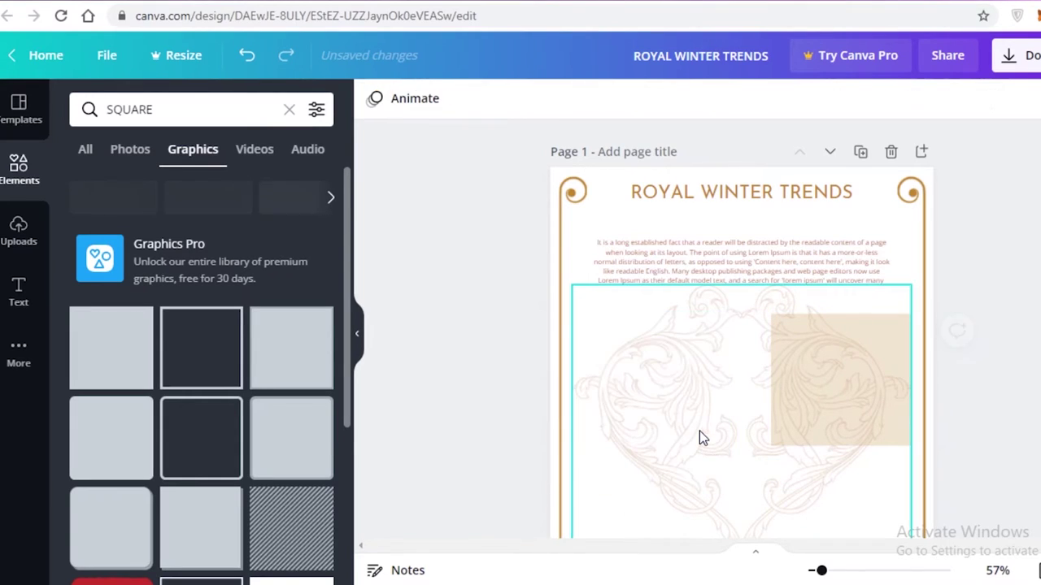
# Duplicate the smaller golden rectangle and arrange the two side by side over the ornament with a narrow gap between them.
pyautogui.click(837, 407)
pyautogui.hotkey('ctrl', 'd')
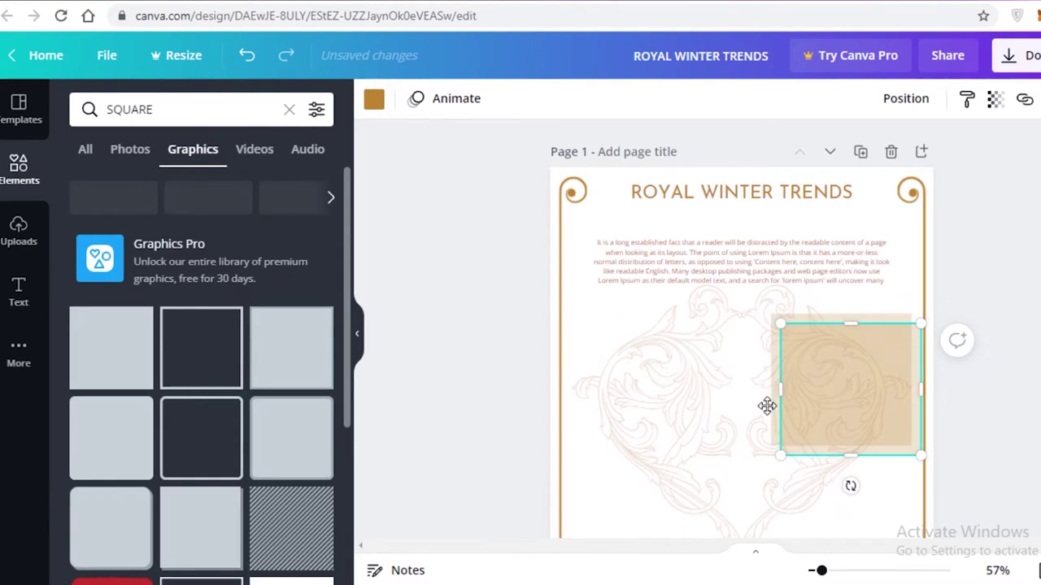
pyautogui.moveTo(767, 406); pyautogui.dragTo(655, 388)
pyautogui.moveTo(830, 367); pyautogui.dragTo(813, 363)
pyautogui.click(825, 476)
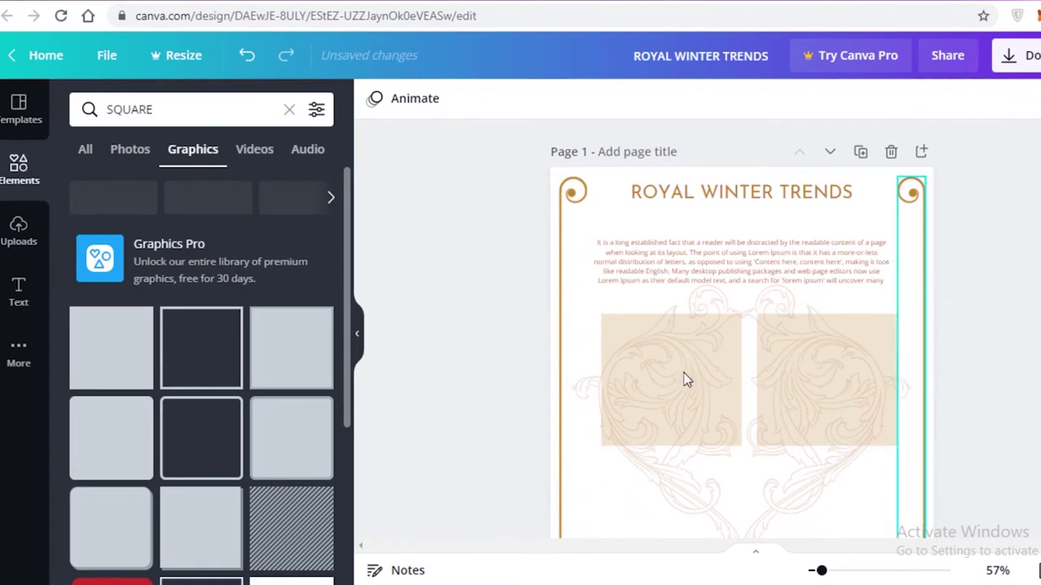
pyautogui.scroll(-1, 640, 325)
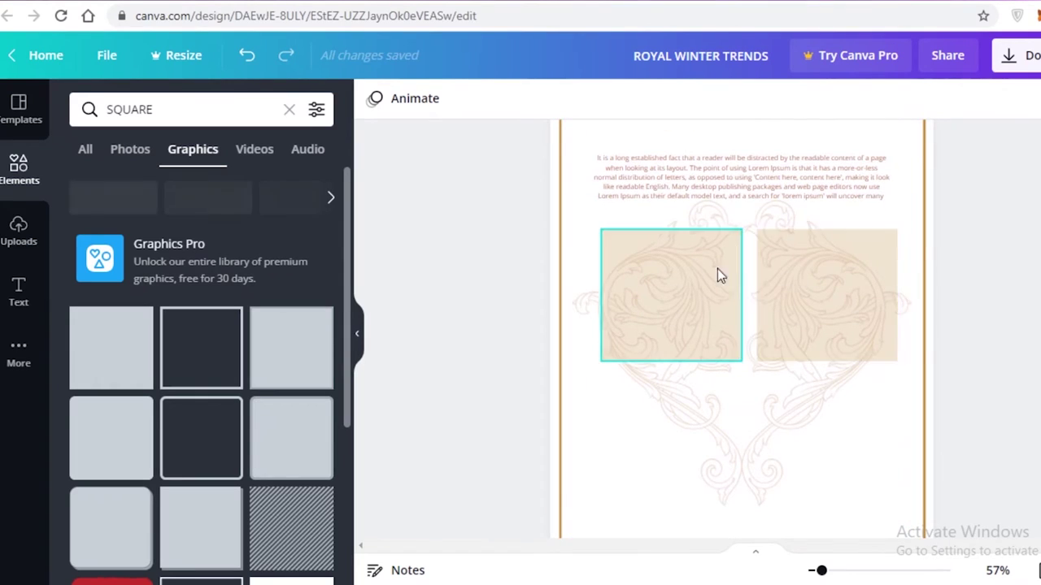
pyautogui.scroll(-3, 845, 267)
pyautogui.scroll(2, 694, 267)
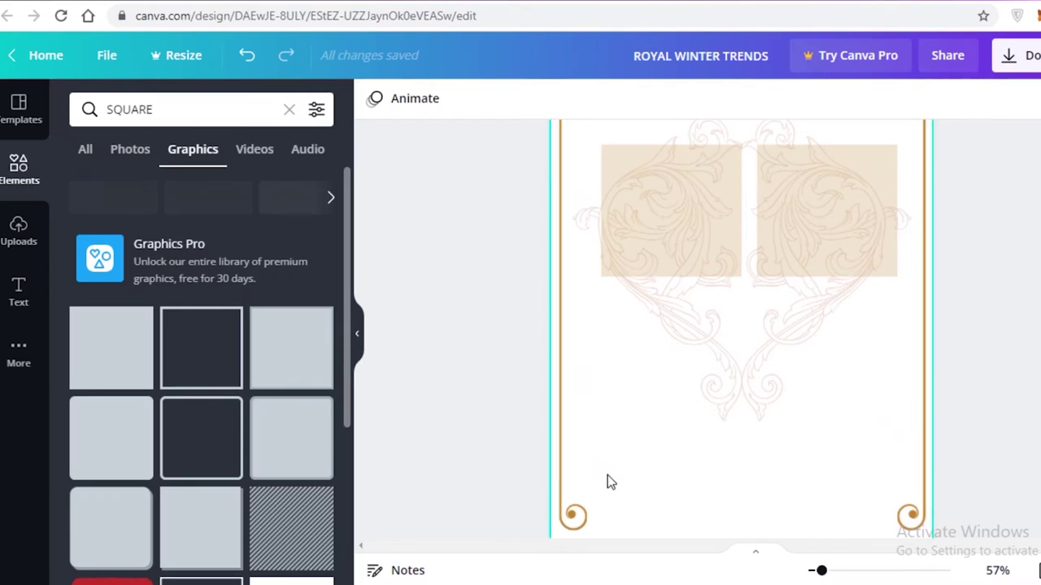
pyautogui.scroll(-1, 714, 504)
pyautogui.scroll(-5, 714, 505)
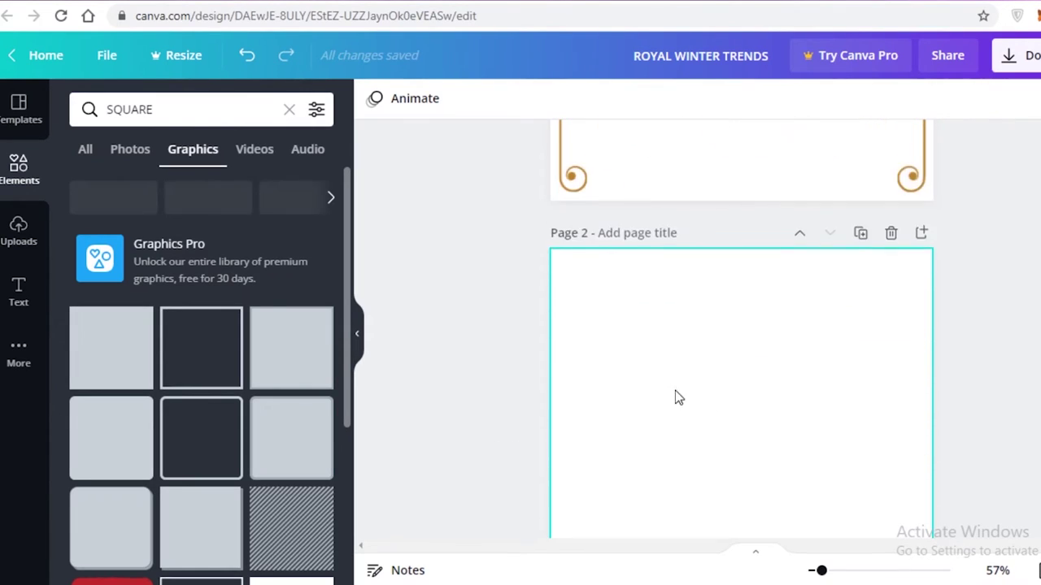
pyautogui.scroll(6, 669, 395)
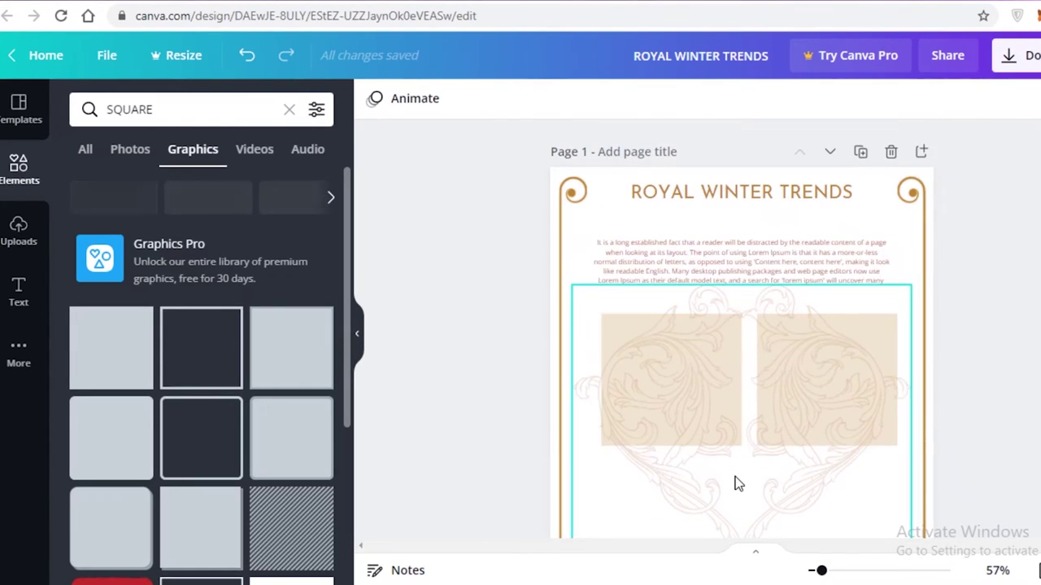
# Try to copy and paste the locked ornament graphic, and delete the rectangle pasted instead.
pyautogui.scroll(-3, 737, 480)
pyautogui.scroll(1, 737, 476)
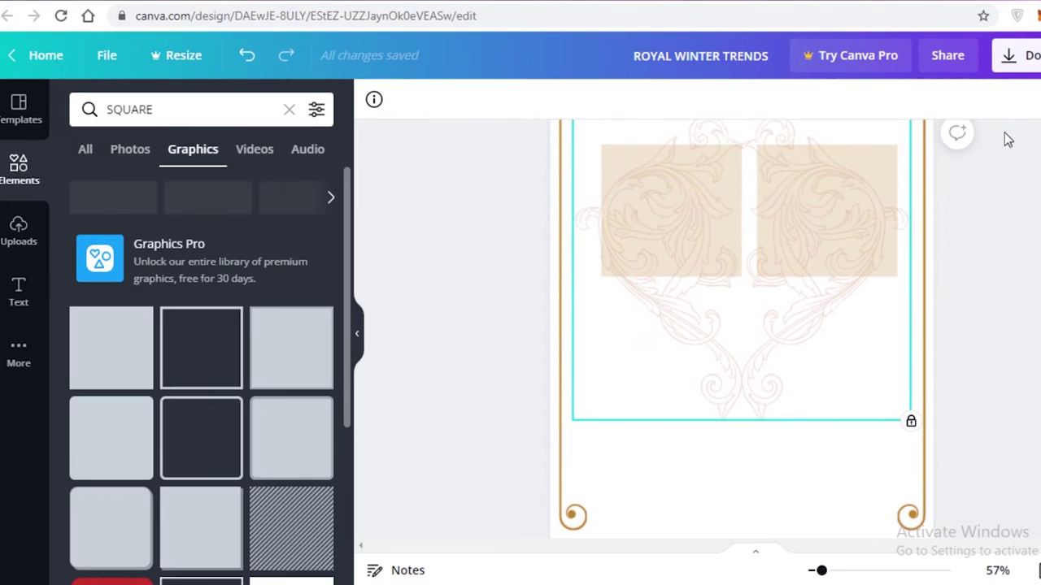
pyautogui.hotkey('ctrl', 'v')
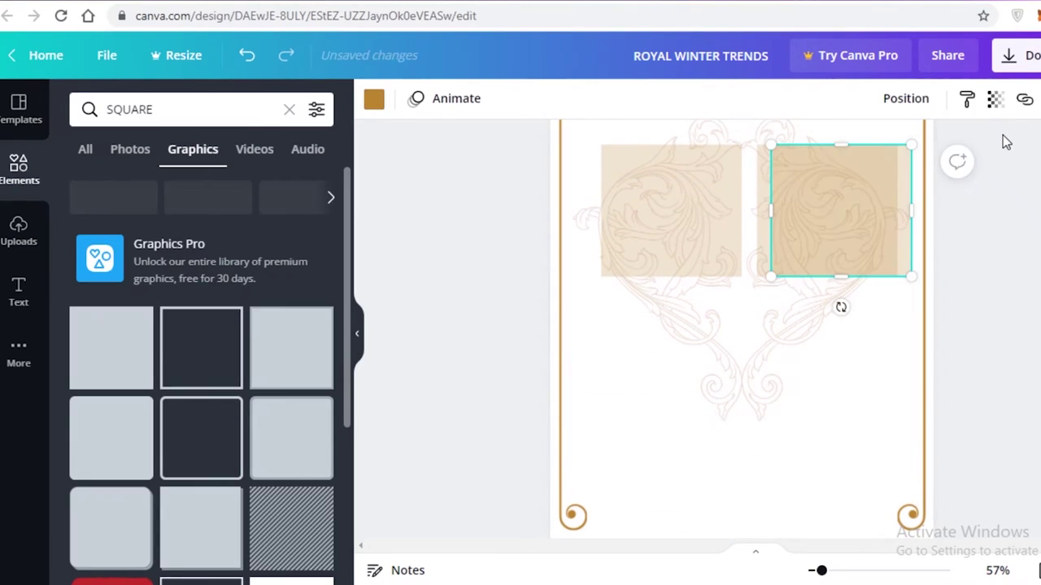
pyautogui.press('Delete')
# Copy the unlocked ornament from page 1 onto page 2 and centre it across the page.
pyautogui.click(719, 358)
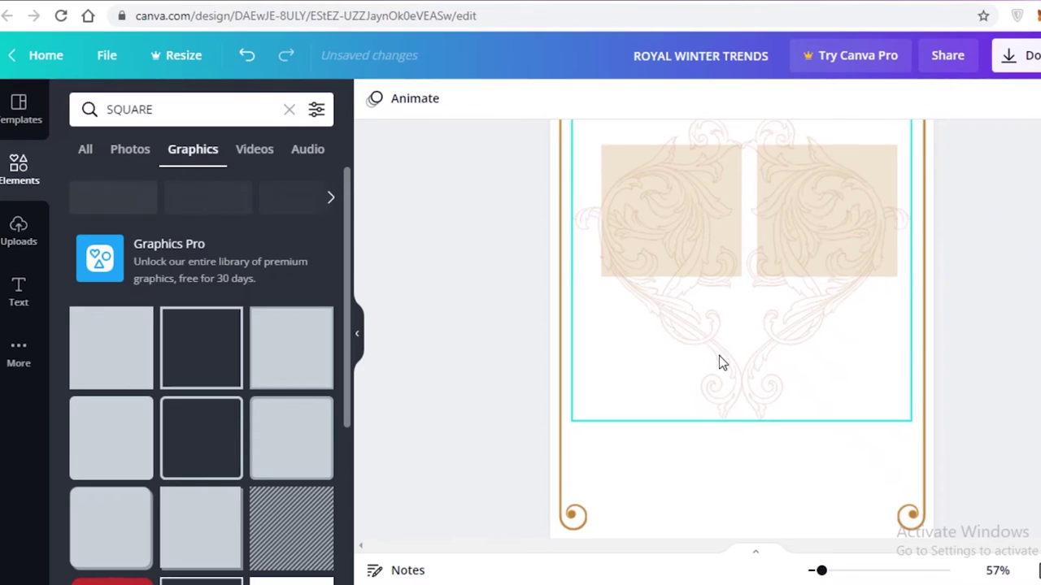
pyautogui.click(680, 320)
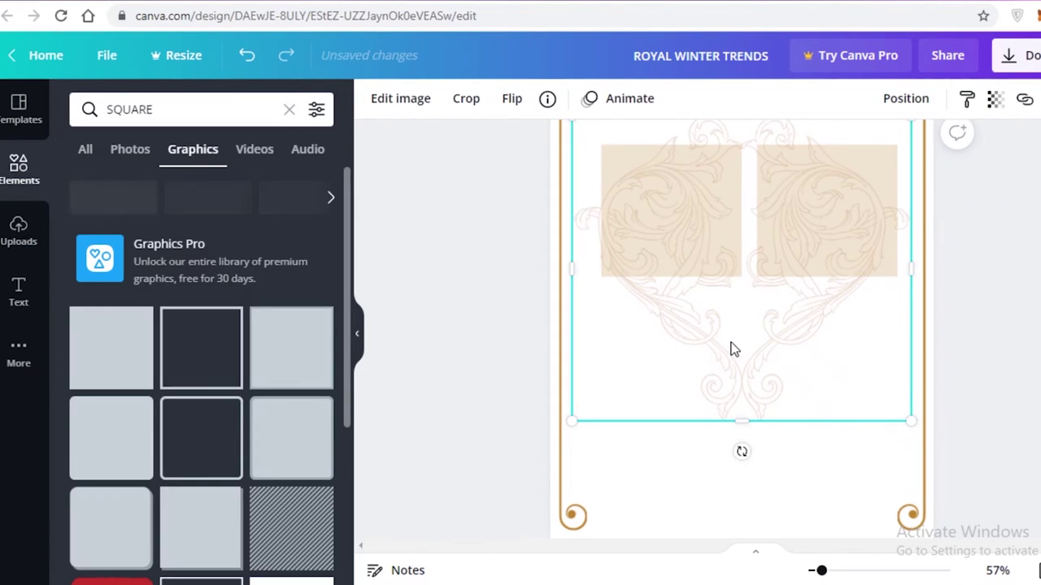
pyautogui.moveTo(731, 349); pyautogui.dragTo(754, 358)
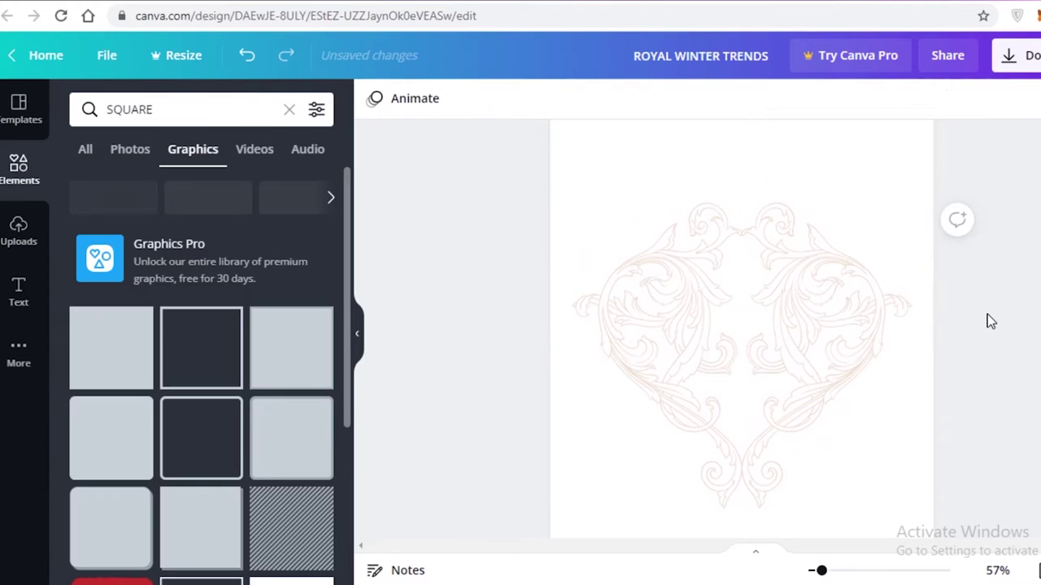
pyautogui.scroll(-3, 742, 338)
pyautogui.scroll(2, 802, 186)
pyautogui.scroll(-2, 656, 425)
pyautogui.scroll(5, 660, 428)
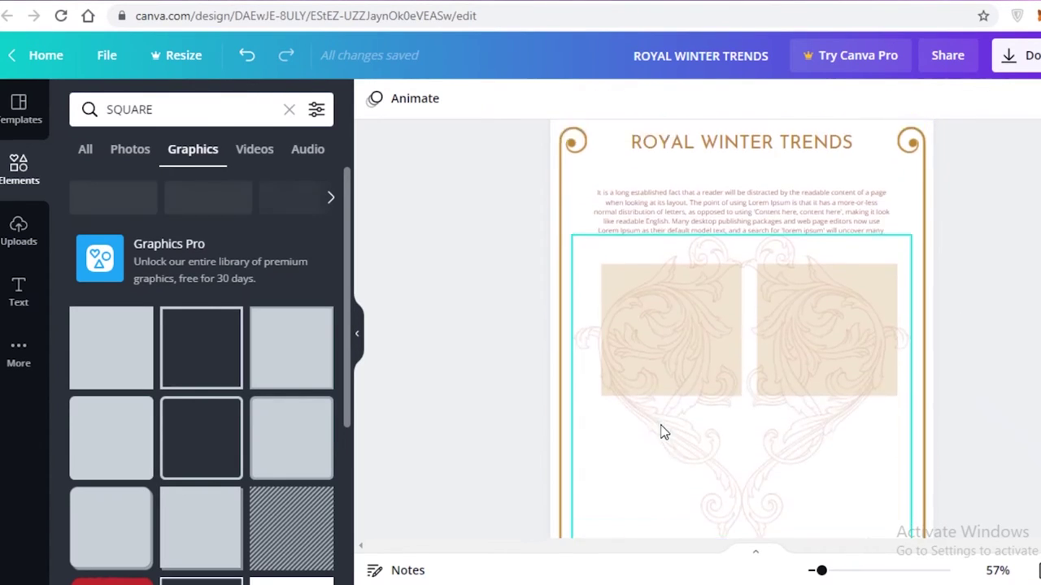
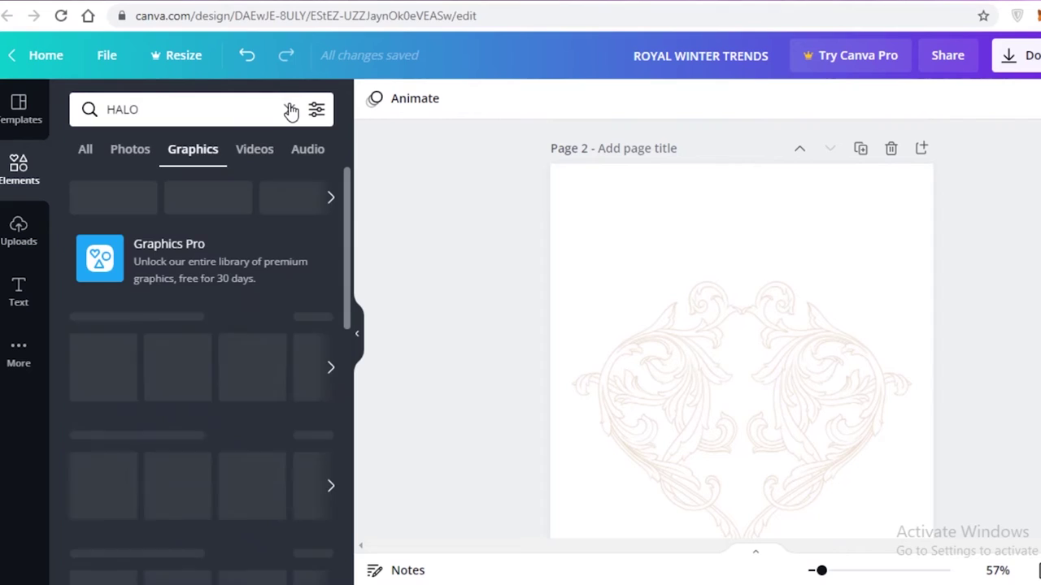
# Find the narrow column with a robed figure among the HALO graphics and place it at the upper-left corner of page 2.
pyautogui.scroll(-2, 97, 376)
pyautogui.scroll(-5, 97, 375)
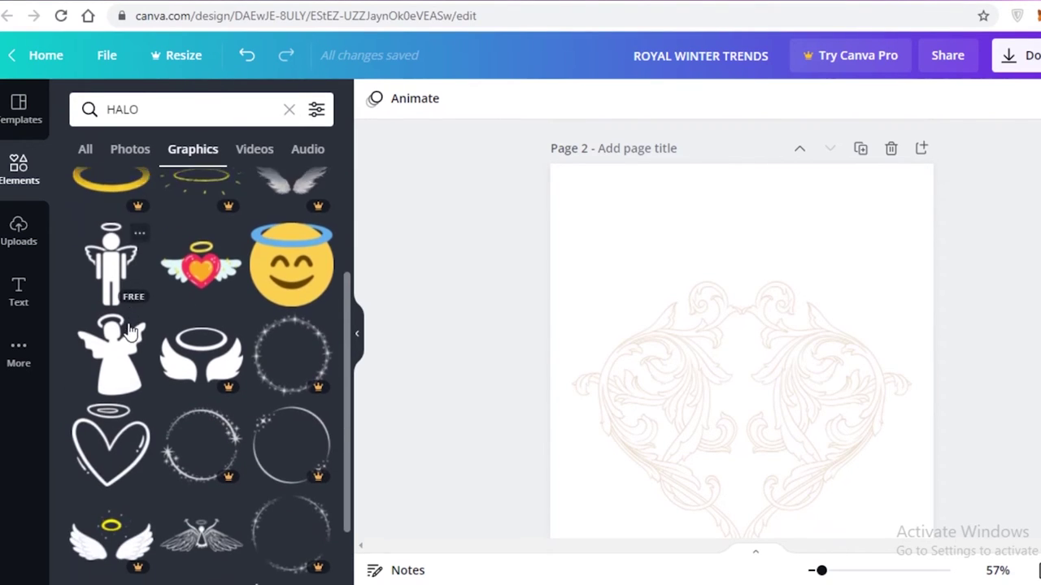
pyautogui.scroll(-6, 207, 416)
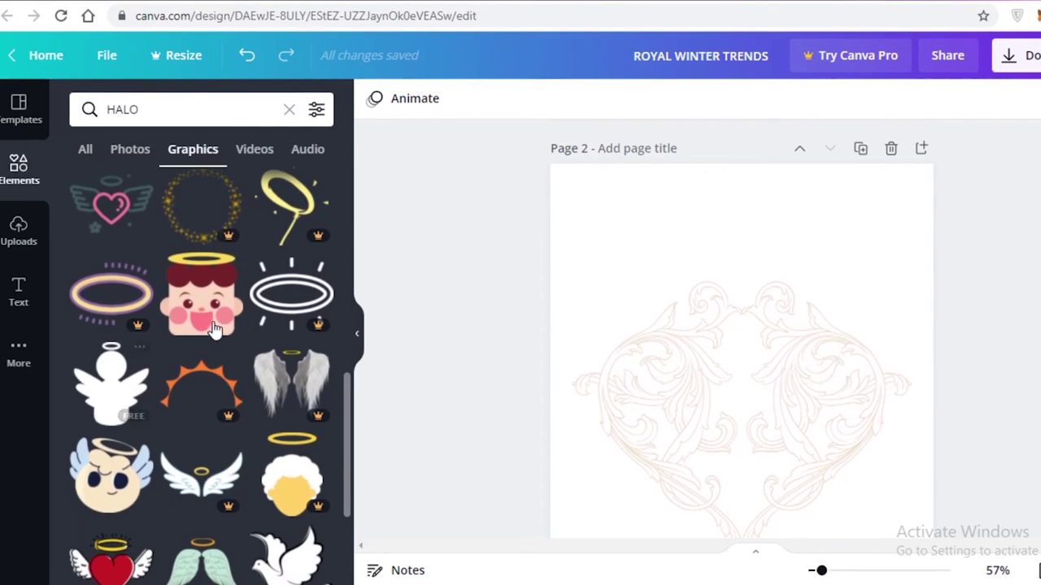
pyautogui.scroll(-4, 196, 392)
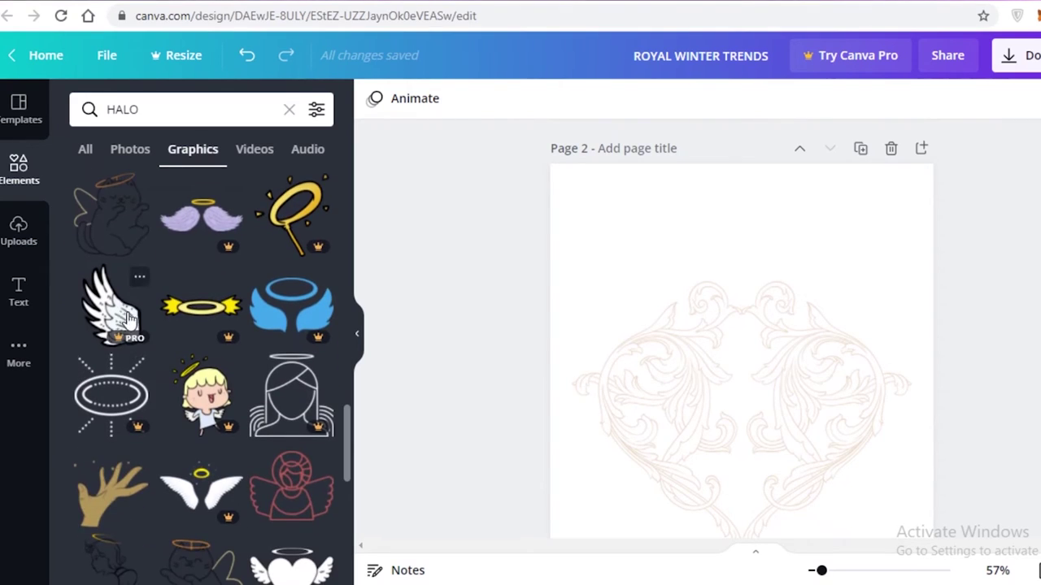
pyautogui.scroll(-10, 178, 382)
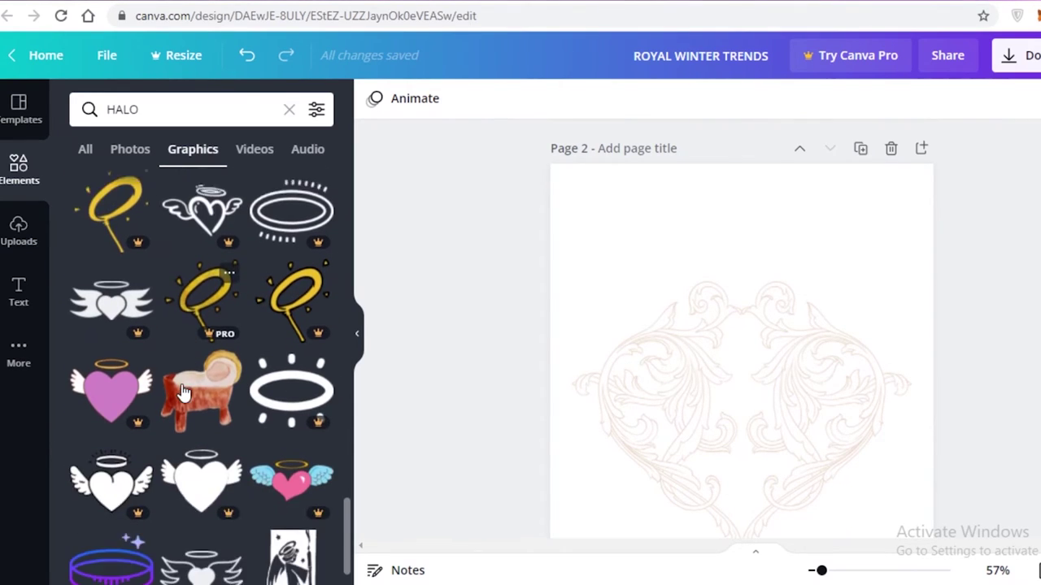
pyautogui.scroll(-8, 187, 390)
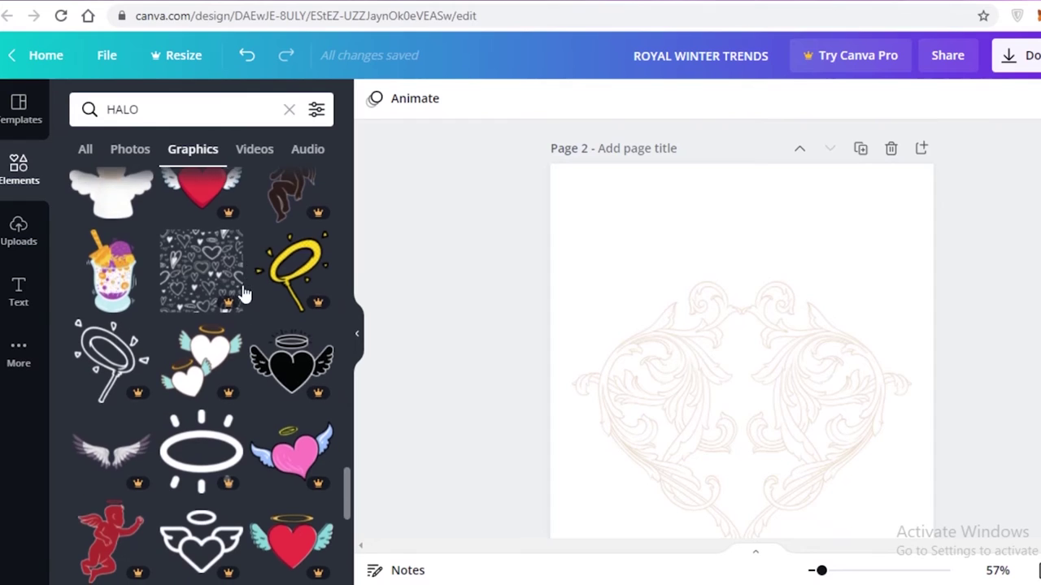
pyautogui.scroll(10, 210, 364)
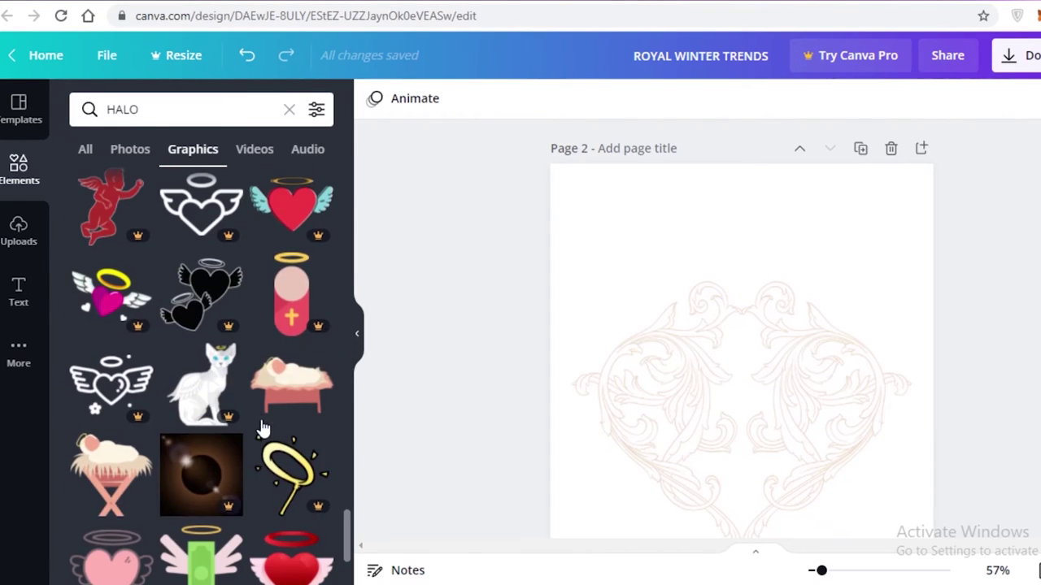
pyautogui.scroll(5, 282, 443)
pyautogui.scroll(5, 220, 346)
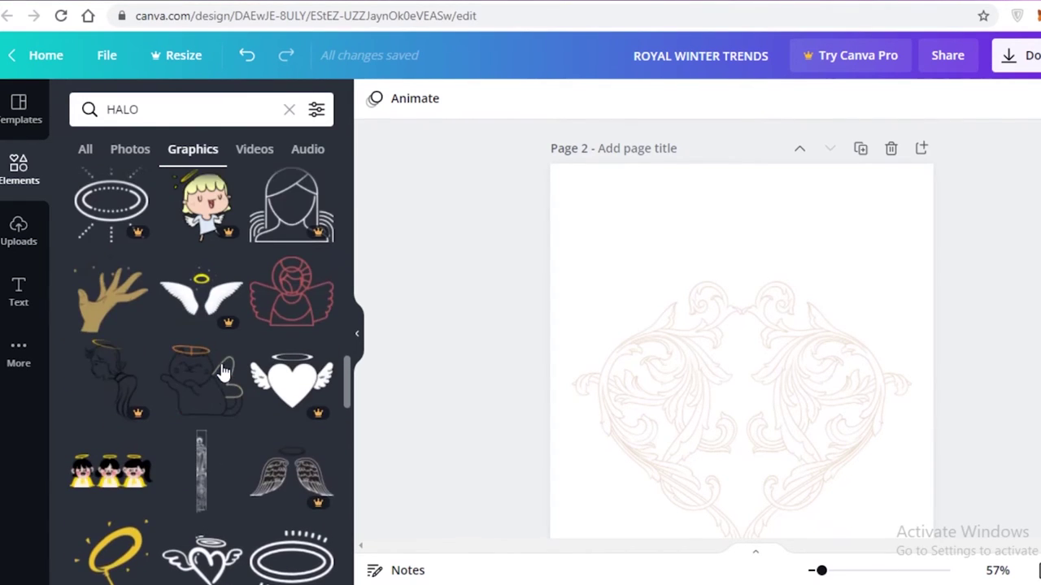
pyautogui.click(201, 480)
pyautogui.moveTo(735, 407); pyautogui.dragTo(556, 218)
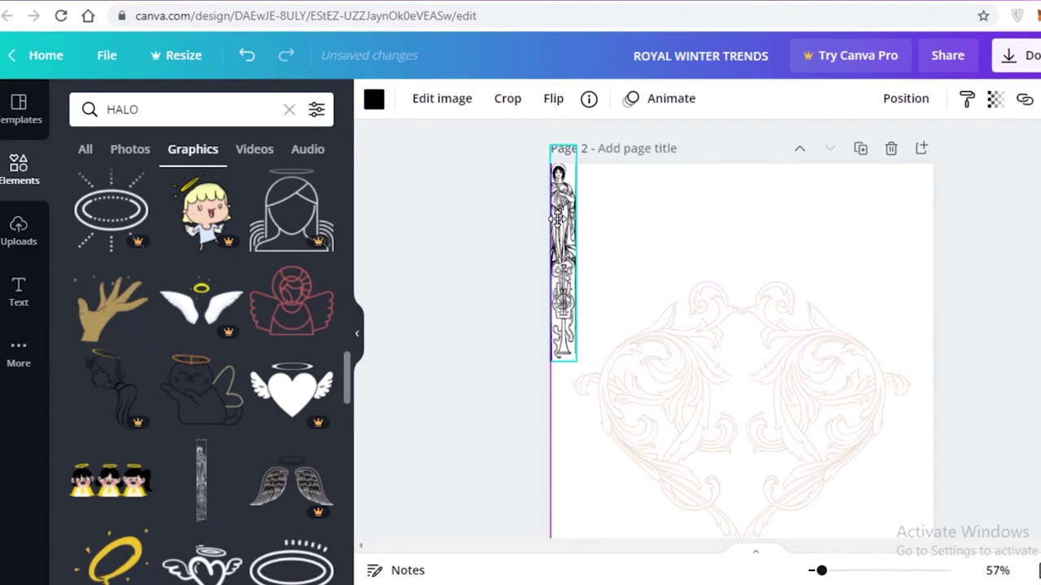
pyautogui.press('Escape')
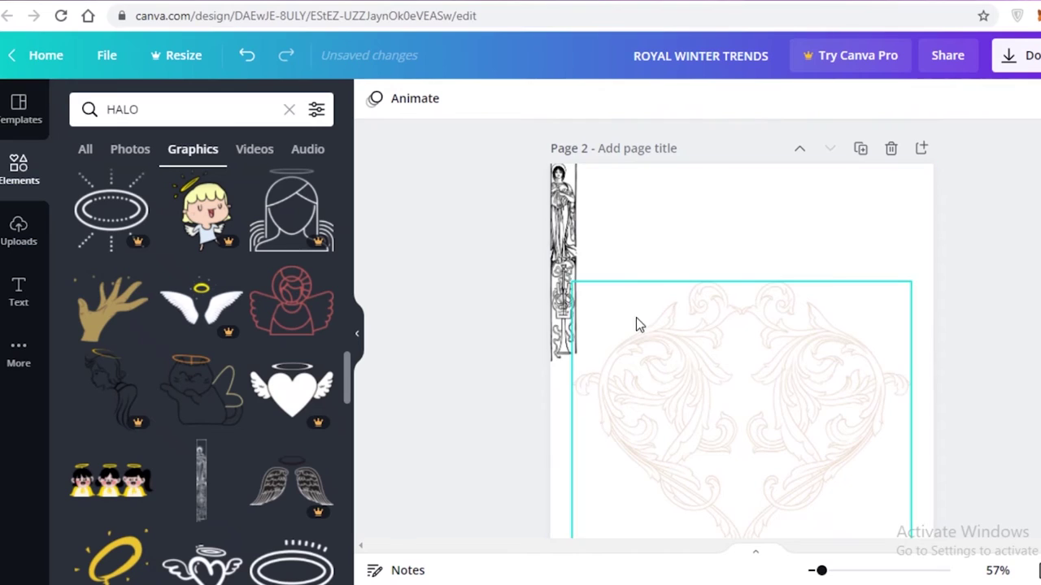
# Duplicate the figure column on page 2 and stack the copy directly below the first along the left edge.
pyautogui.click(564, 313)
pyautogui.hotkey('ctrl', 'd')
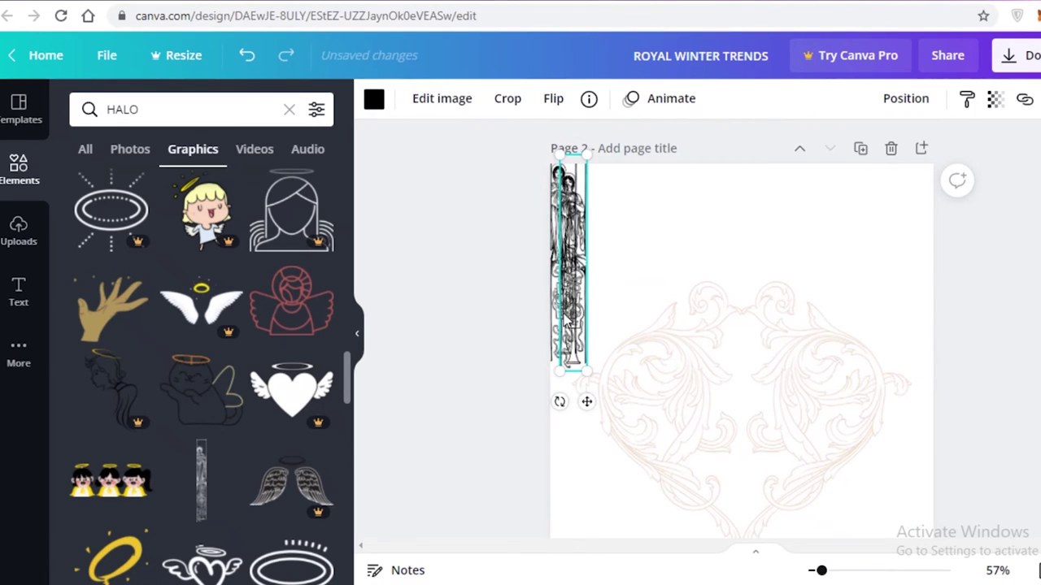
pyautogui.moveTo(563, 313); pyautogui.dragTo(559, 508)
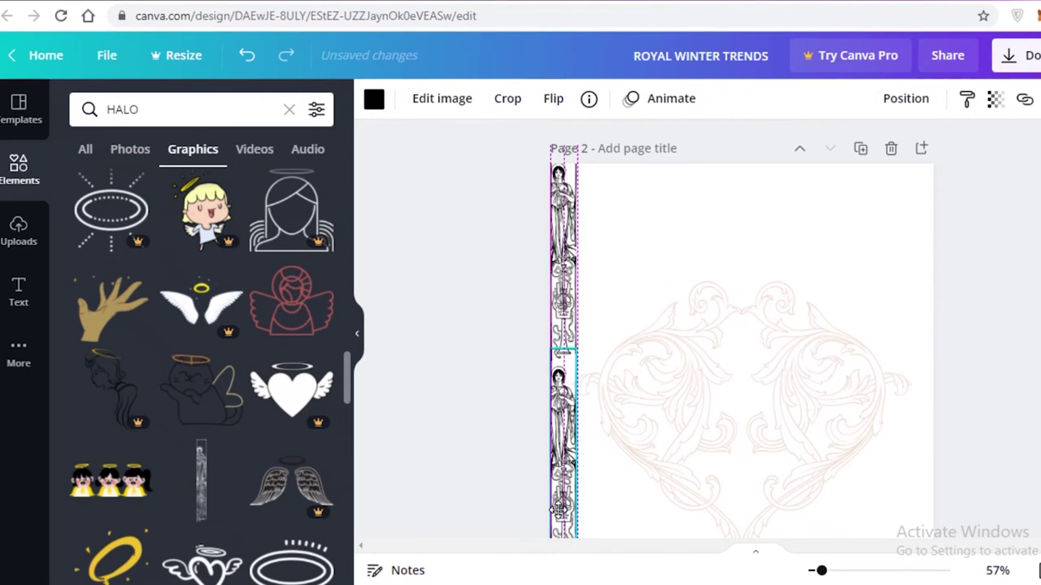
pyautogui.press('Escape')
# Add a third copy of the figure column below the others, extending the left-edge border to the bottom of page 2.
pyautogui.scroll(-3, 570, 466)
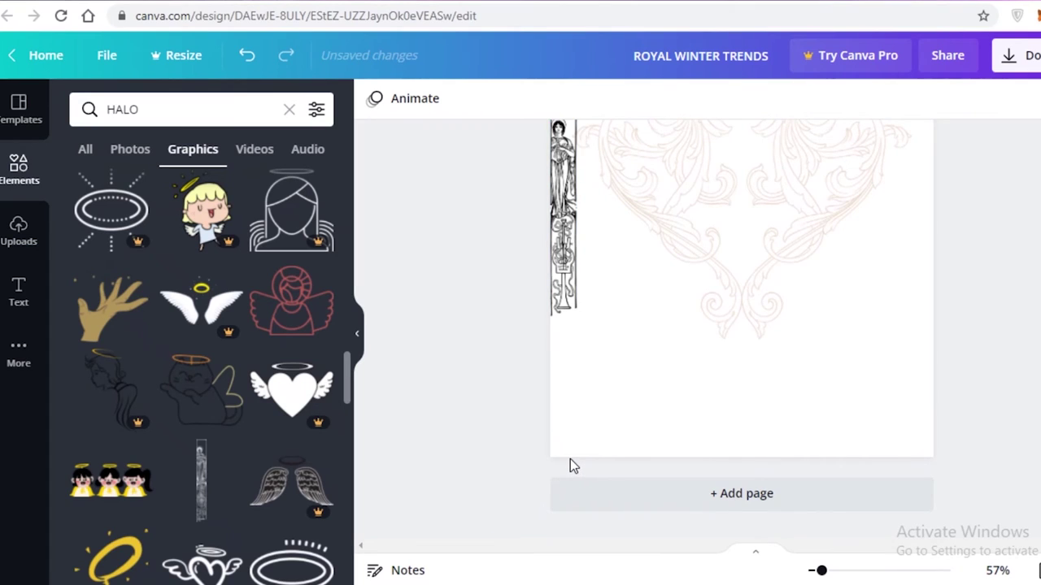
pyautogui.click(580, 302)
pyautogui.scroll(2, 585, 184)
pyautogui.hotkey('ctrl', 'd')
pyautogui.moveTo(586, 184); pyautogui.dragTo(569, 575)
pyautogui.press('Escape')
pyautogui.scroll(-2, 913, 365)
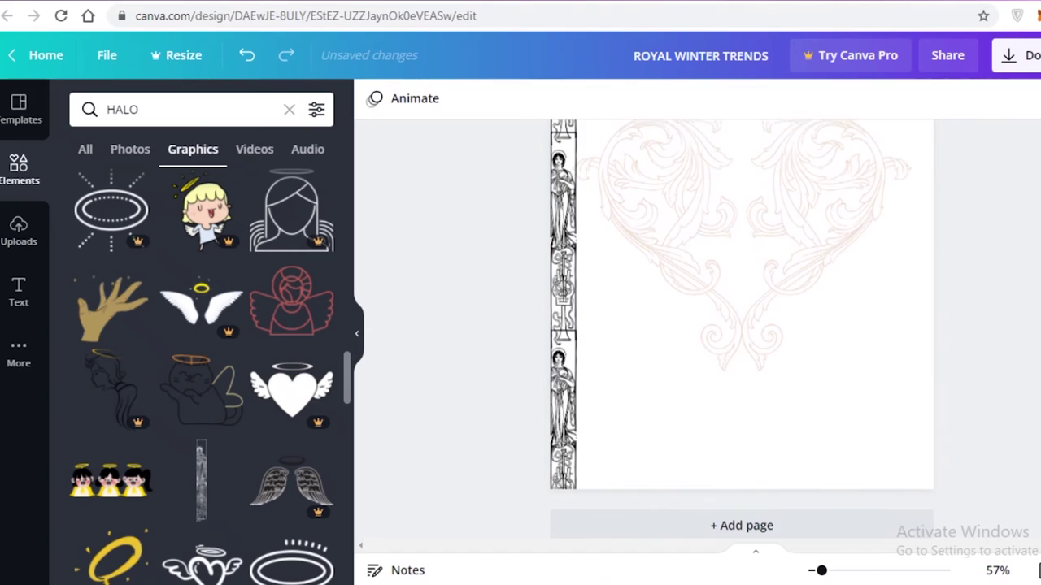
# Recolour all three figure columns on page 2 from black to the golden-brown document colour.
pyautogui.scroll(1, 599, 146)
pyautogui.click(564, 171)
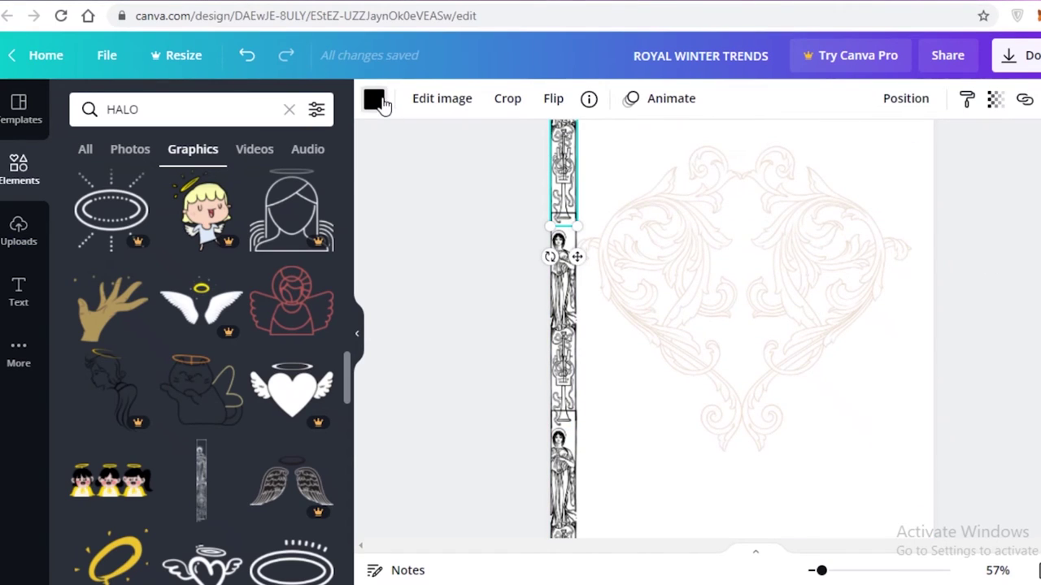
pyautogui.click(374, 99)
pyautogui.click(186, 195)
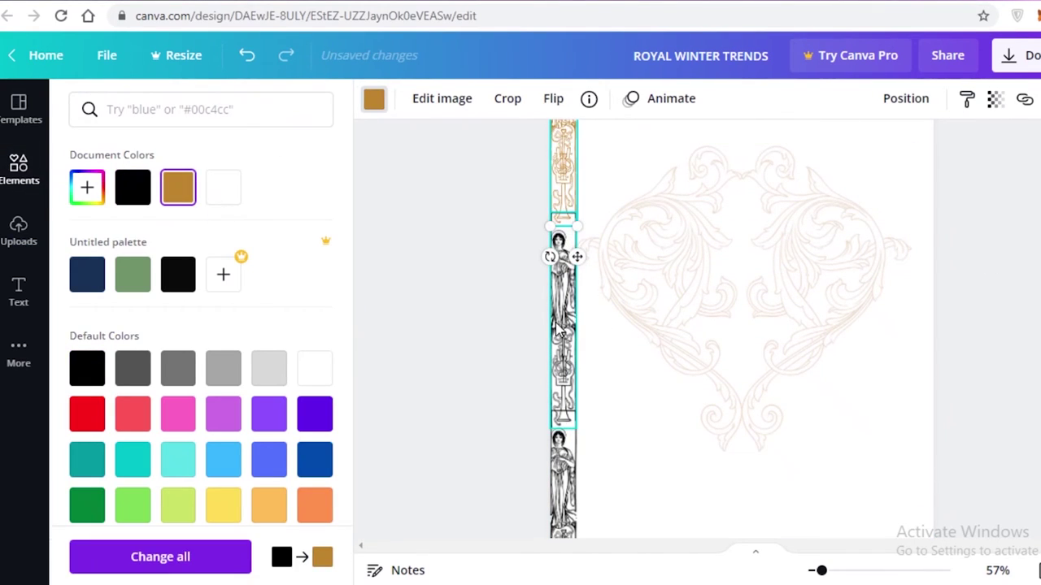
pyautogui.click(563, 326)
pyautogui.click(178, 187)
pyautogui.click(563, 486)
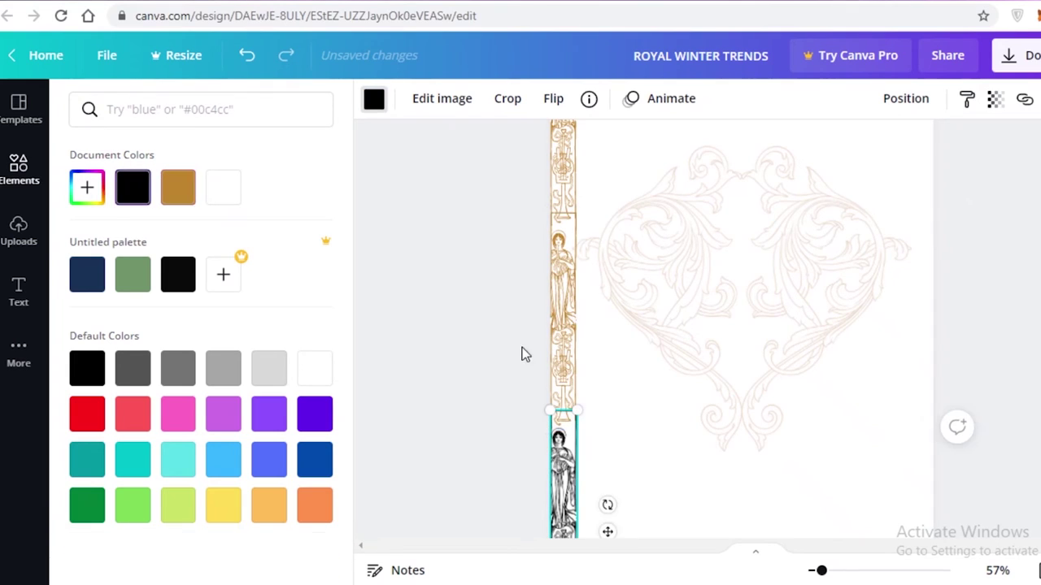
pyautogui.click(178, 188)
pyautogui.scroll(1, 541, 403)
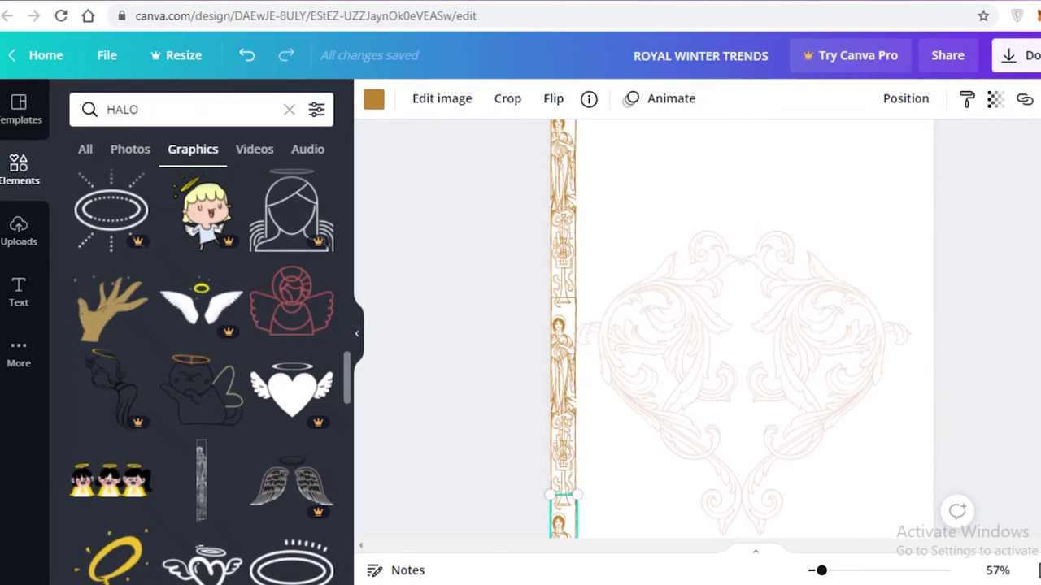
# Duplicate the golden figure columns on page 2 and place the copies along the opposite vertical edge.
pyautogui.scroll(-3, 543, 403)
pyautogui.scroll(3, 543, 402)
pyautogui.scroll(1, 662, 154)
pyautogui.click(732, 366)
pyautogui.press('Delete')
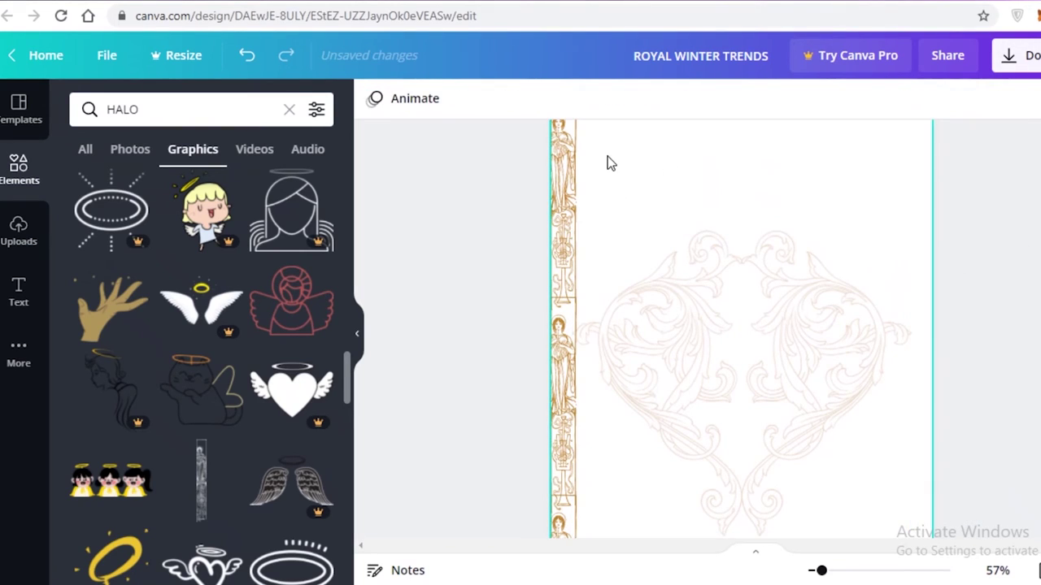
pyautogui.moveTo(611, 162); pyautogui.dragTo(468, 525)
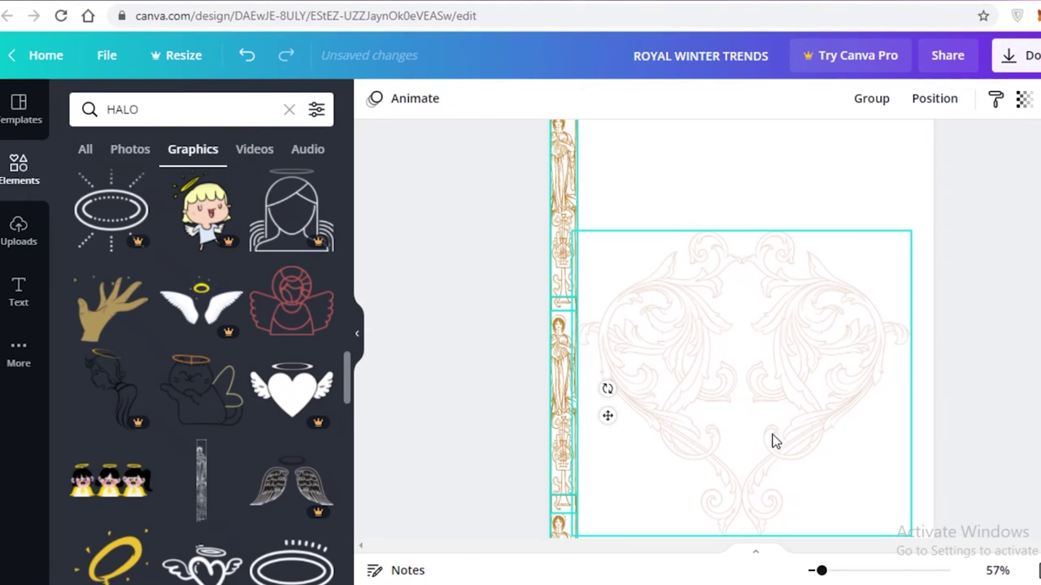
pyautogui.hotkey('ctrl', 'd')
pyautogui.moveTo(577, 350); pyautogui.dragTo(922, 270)
pyautogui.click(962, 274)
pyautogui.scroll(3, 1013, 302)
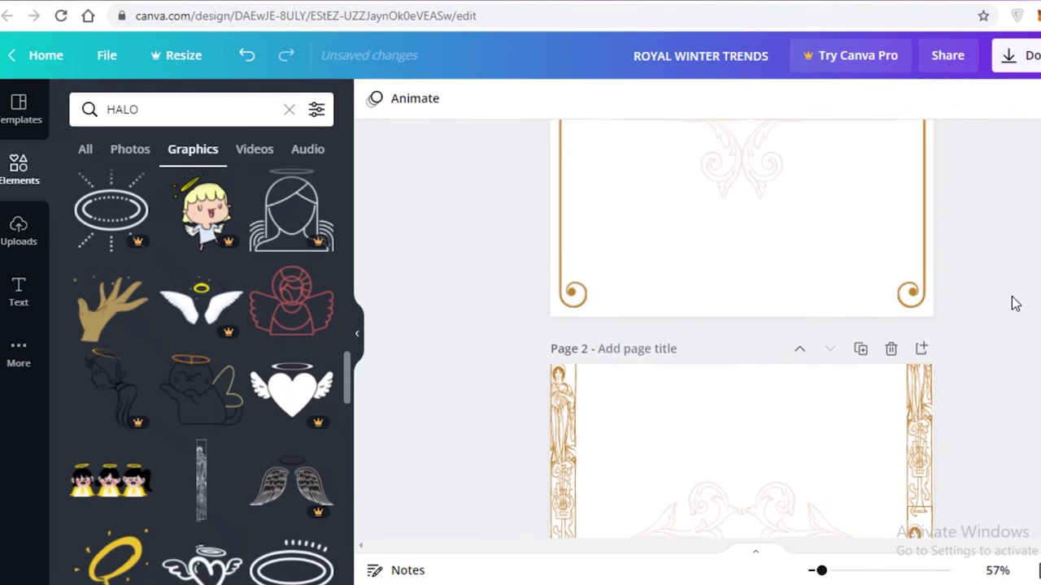
# Reposition the upper two figure columns on page 2's right edge to line up with the page's top and outer edges.
pyautogui.scroll(-4, 1013, 301)
pyautogui.click(929, 253)
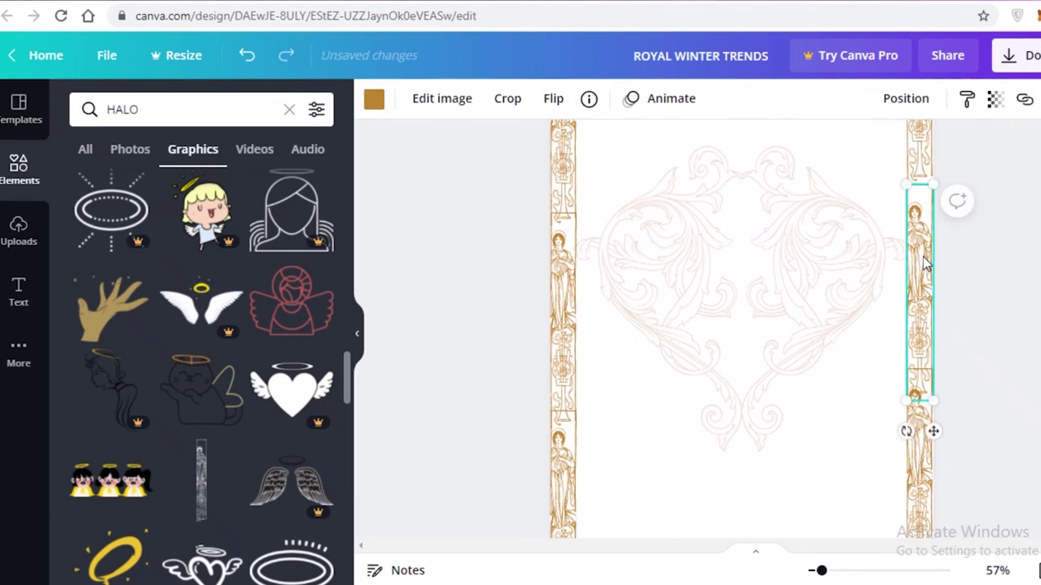
pyautogui.scroll(3, 829, 239)
pyautogui.scroll(-1, 829, 239)
pyautogui.keyDown('shift'); pyautogui.click(922, 317); pyautogui.keyUp('shift')
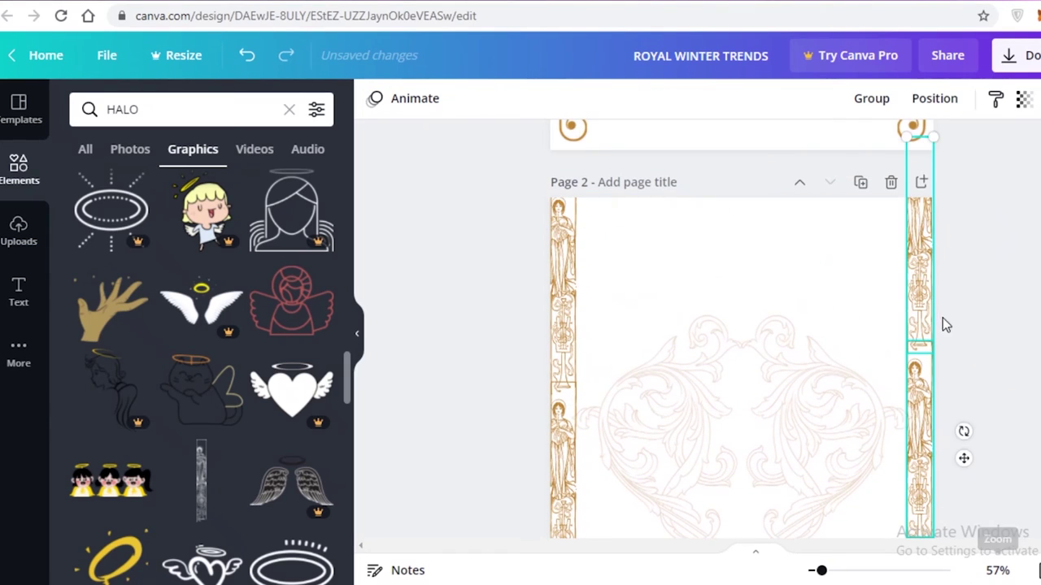
pyautogui.moveTo(927, 302); pyautogui.dragTo(931, 332)
pyautogui.click(972, 315)
# Inspect the alignment of the figure borders along both sides of page 2.
pyautogui.scroll(-3, 972, 316)
pyautogui.scroll(3, 972, 315)
pyautogui.scroll(-3, 972, 325)
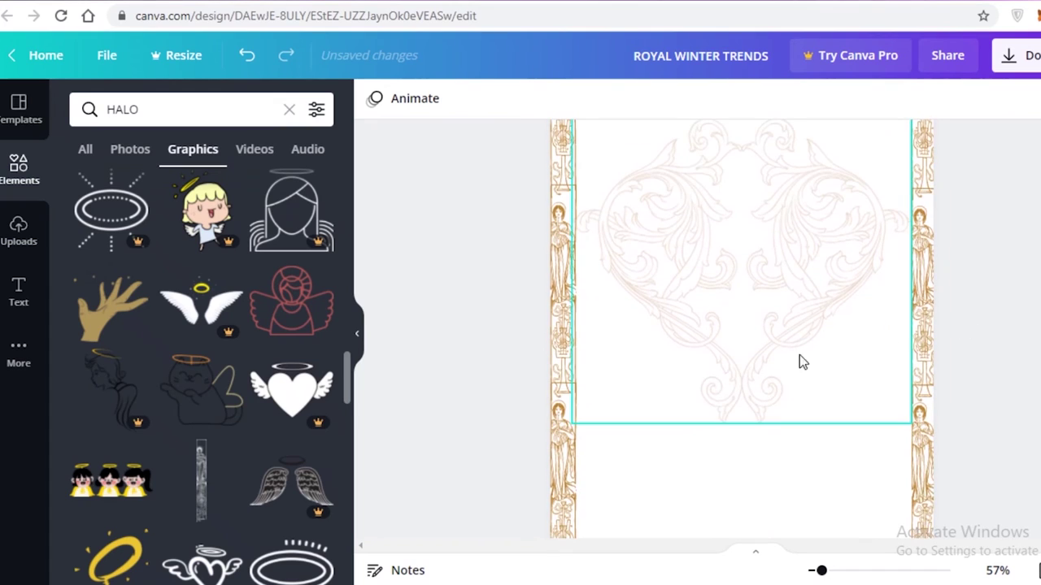
pyautogui.scroll(2, 271, 377)
pyautogui.scroll(5, 862, 298)
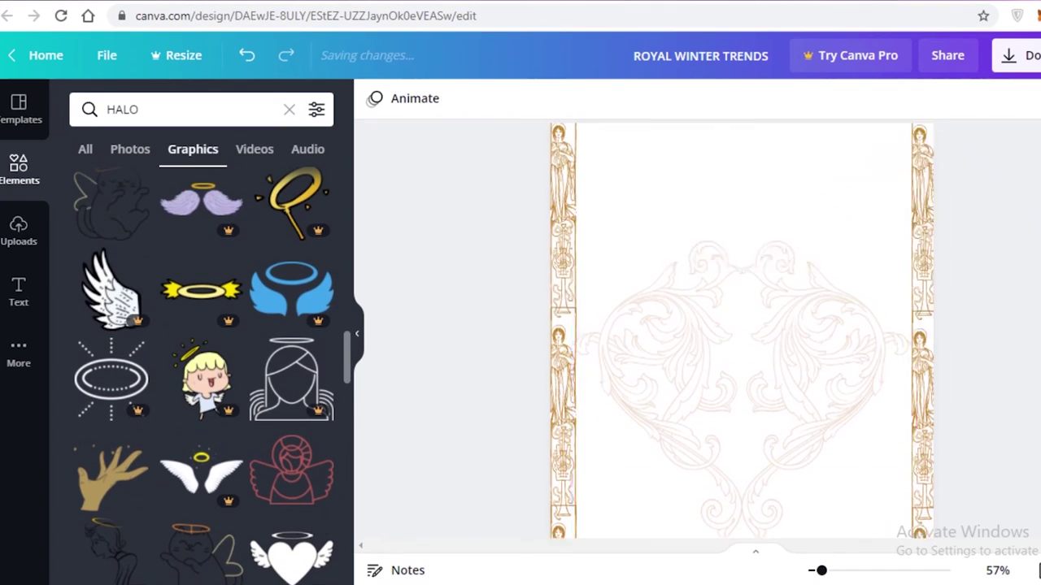
pyautogui.scroll(-6, 706, 382)
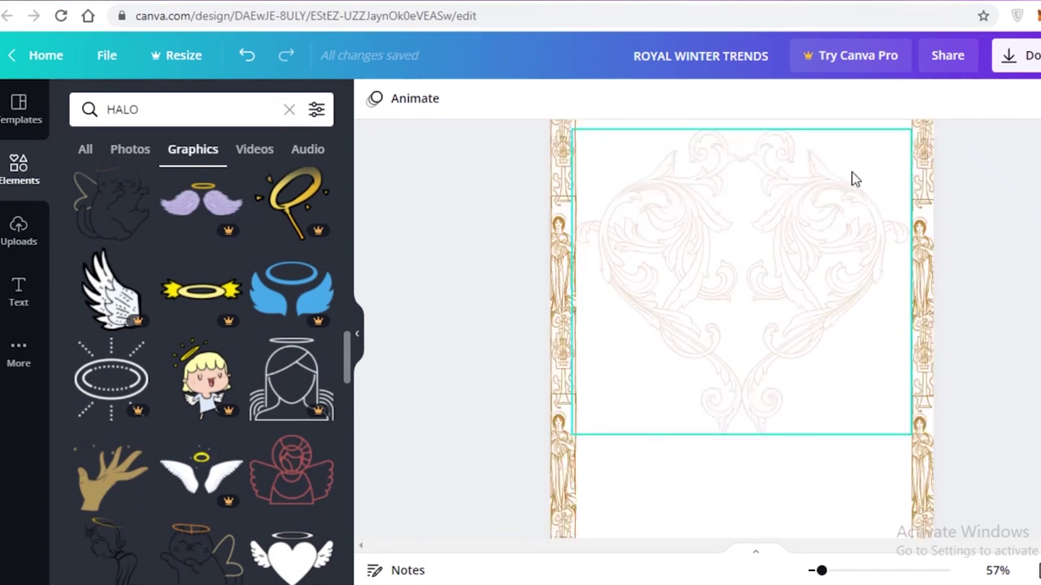
pyautogui.scroll(1, 577, 236)
pyautogui.scroll(2, 683, 330)
pyautogui.scroll(-3, 683, 330)
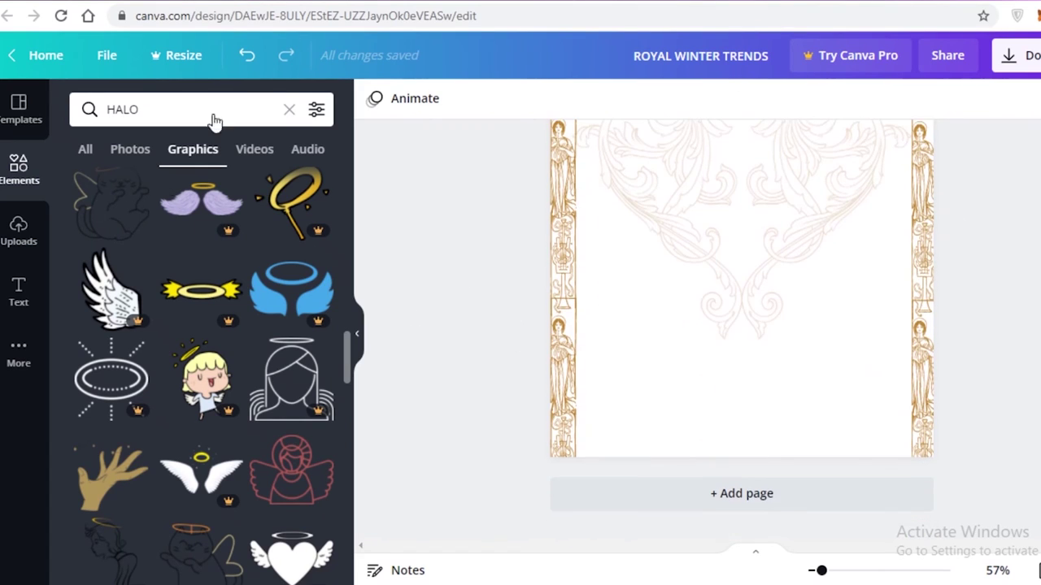
# Clear the HALO search and show all Magic recommendations among the graphics.
pyautogui.press('BackSpace')
pyautogui.press('BackSpace')
pyautogui.press('BackSpace')
pyautogui.press('BackSpace')
pyautogui.scroll(2, 596, 243)
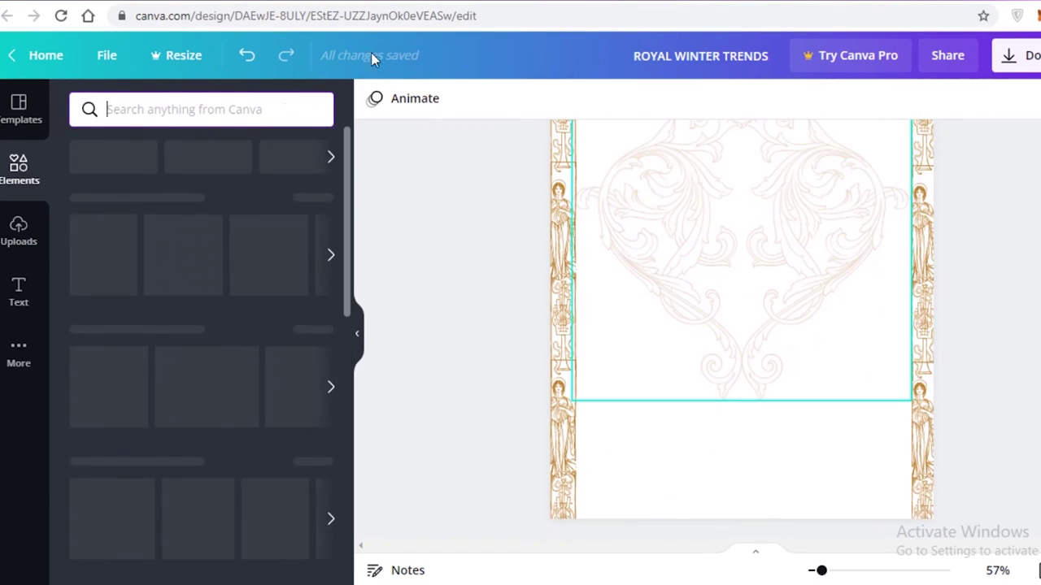
pyautogui.scroll(1, 521, 324)
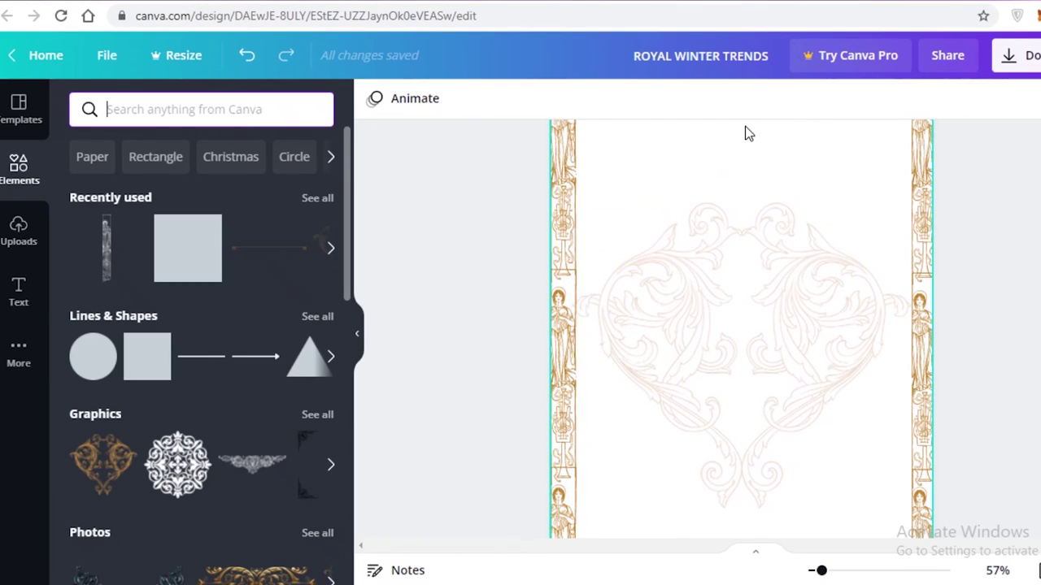
pyautogui.scroll(-2, 735, 469)
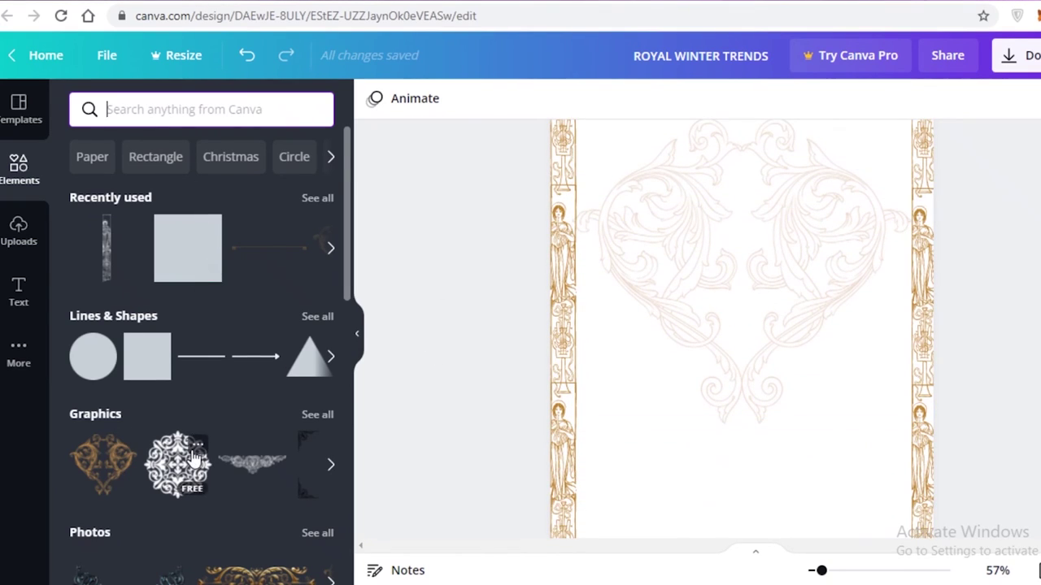
pyautogui.scroll(-2, 195, 457)
pyautogui.click(318, 333)
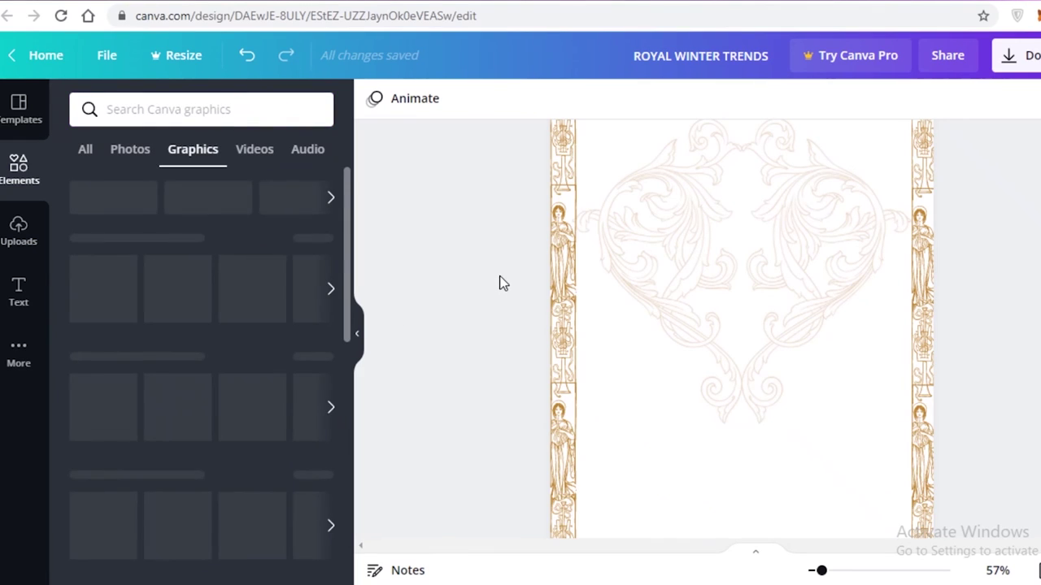
pyautogui.click(316, 355)
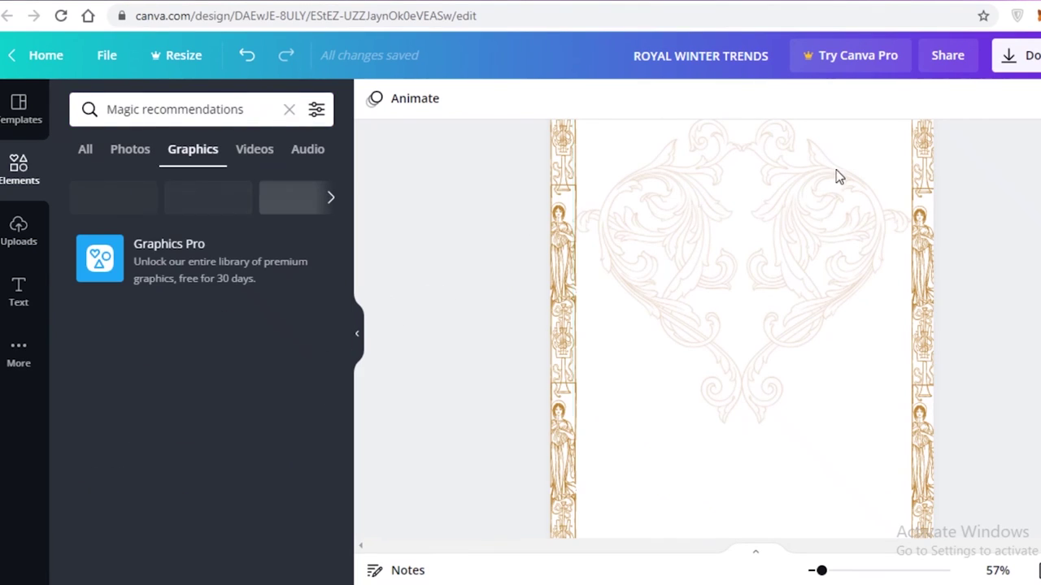
pyautogui.click(125, 446)
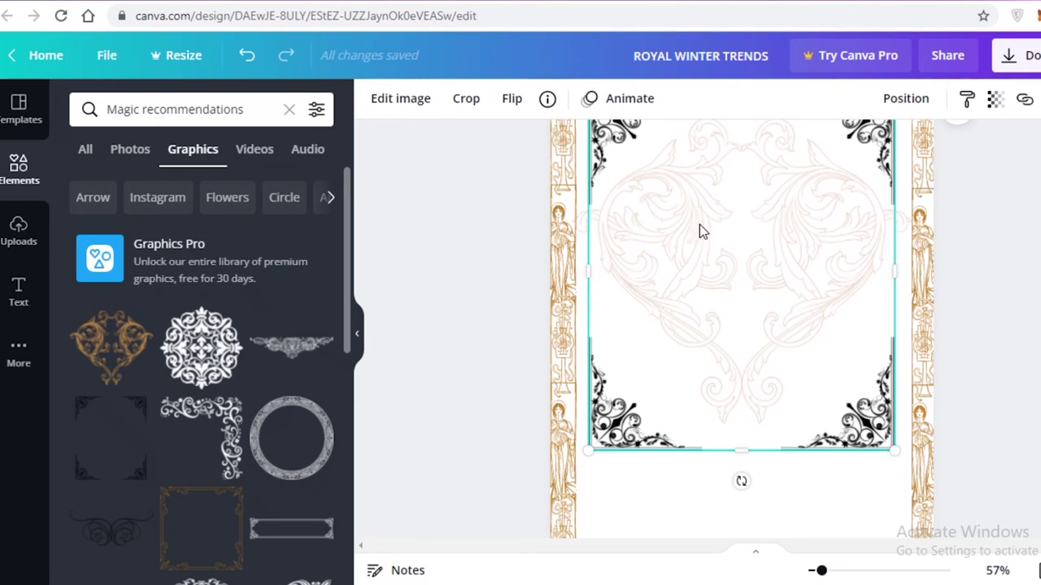
pyautogui.moveTo(590, 452); pyautogui.dragTo(748, 228)
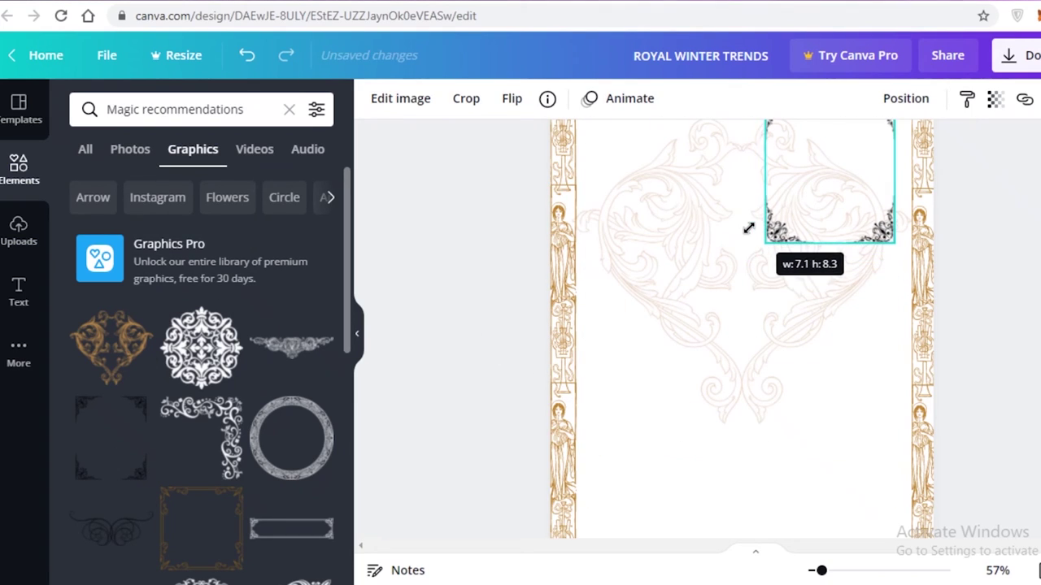
pyautogui.moveTo(874, 243); pyautogui.dragTo(871, 253)
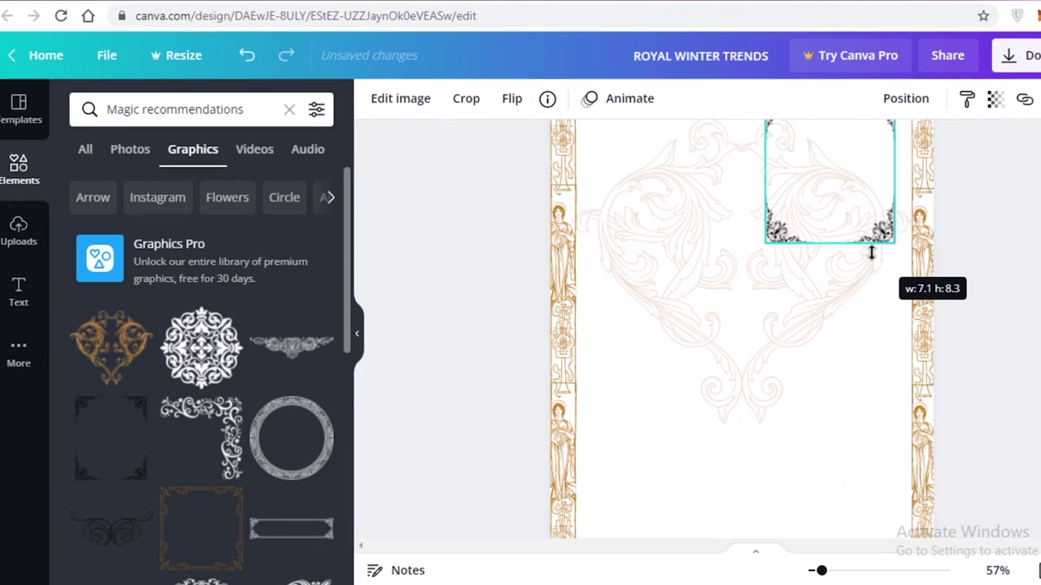
pyautogui.press('Delete')
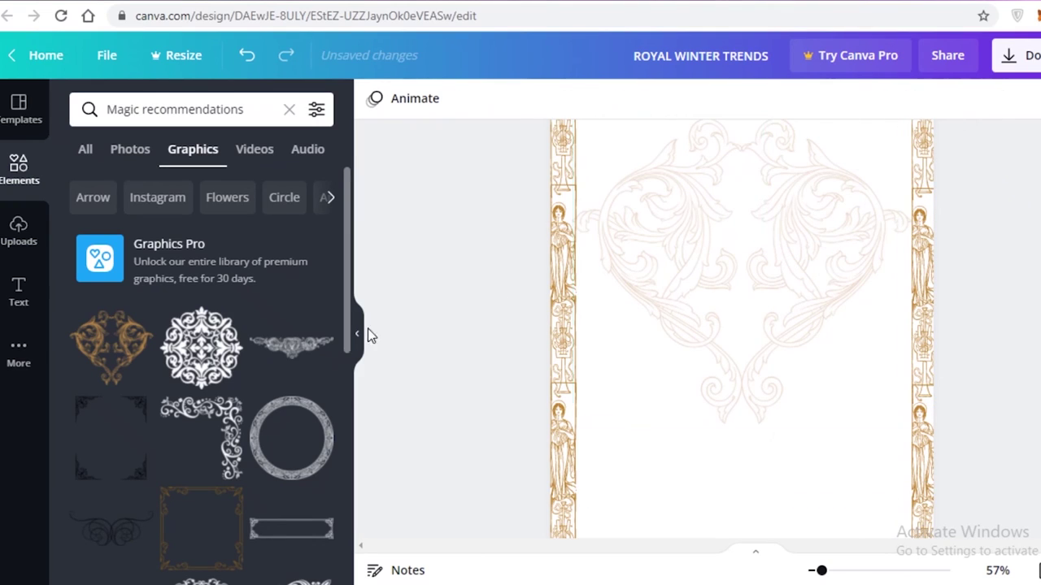
# Add the narrow rectangular banner frame with ornate corners from the recommendations and place it near the top of page 2.
pyautogui.scroll(-3, 333, 366)
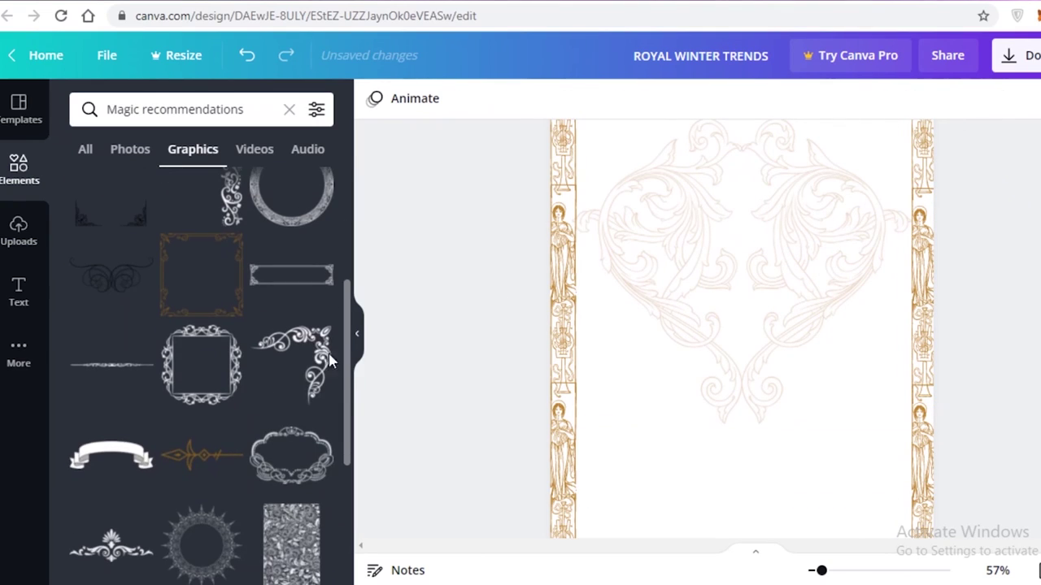
pyautogui.click(284, 281)
pyautogui.moveTo(805, 289); pyautogui.dragTo(807, 233)
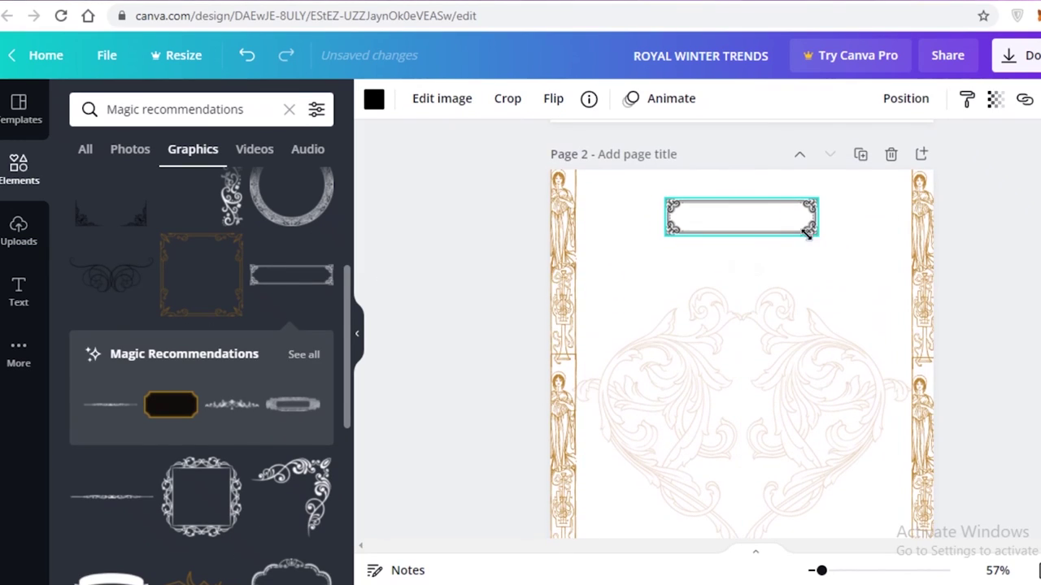
# Recolour the banner frame golden brown, enlarge it and centre it horizontally at the top of page 2.
pyautogui.click(374, 99)
pyautogui.click(178, 187)
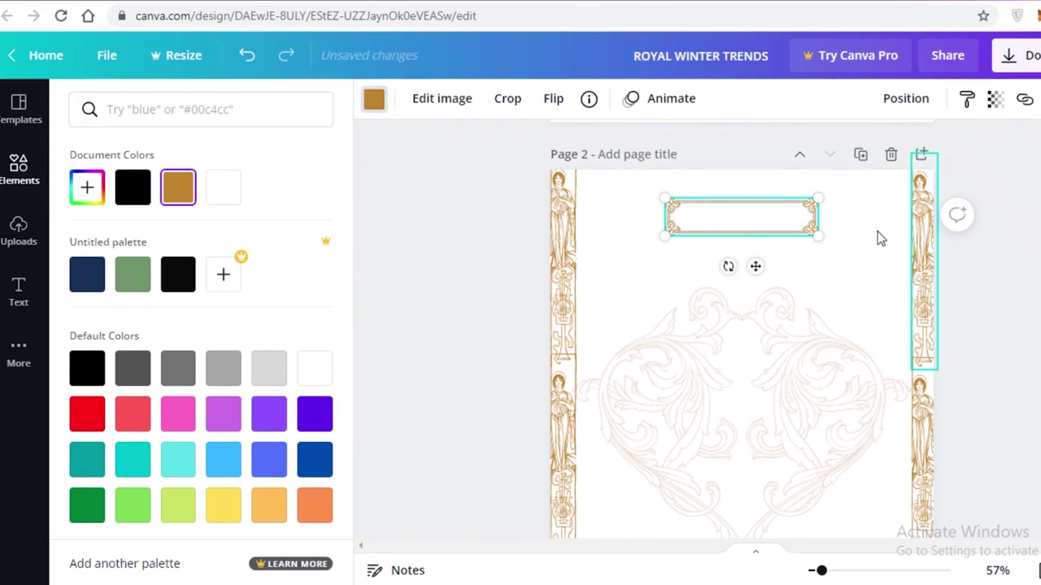
pyautogui.moveTo(665, 236); pyautogui.dragTo(579, 255)
pyautogui.moveTo(707, 244); pyautogui.dragTo(744, 246)
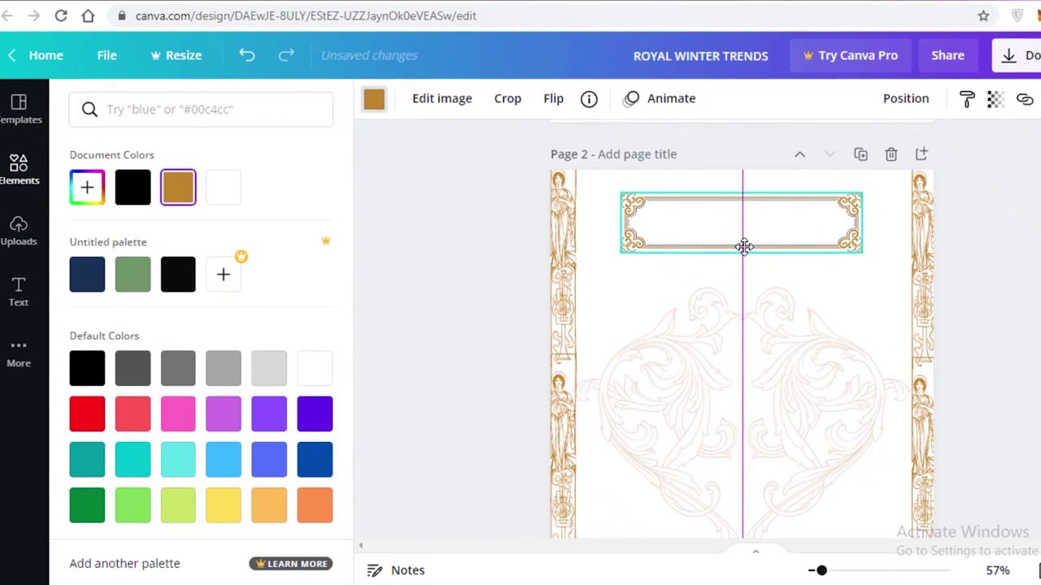
pyautogui.click(374, 99)
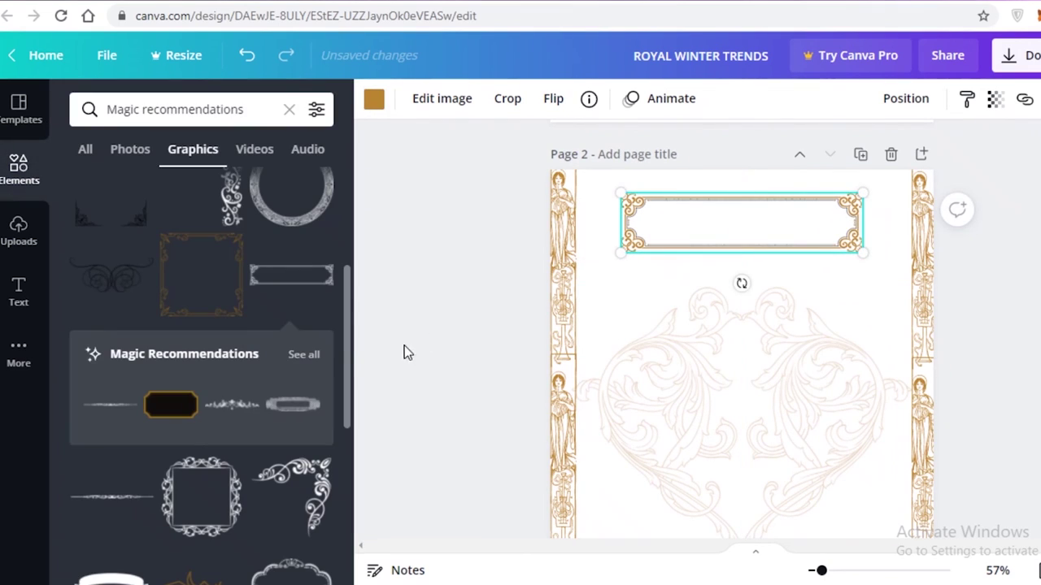
# Add a heading reading "LOOKBOOK" to page 2.
pyautogui.click(13, 309)
pyautogui.click(218, 192)
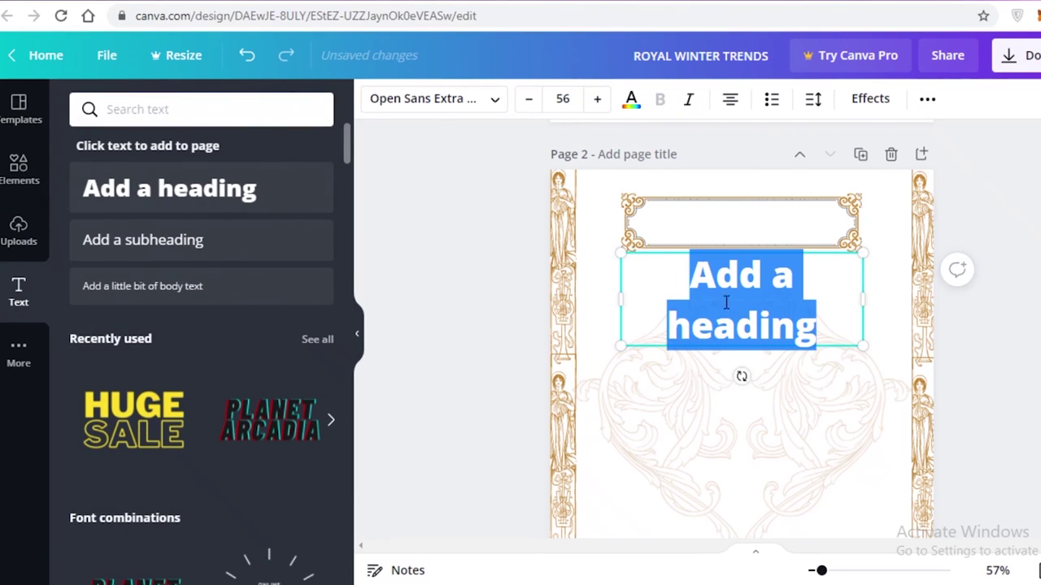
pyautogui.write('LOOKBOOK')
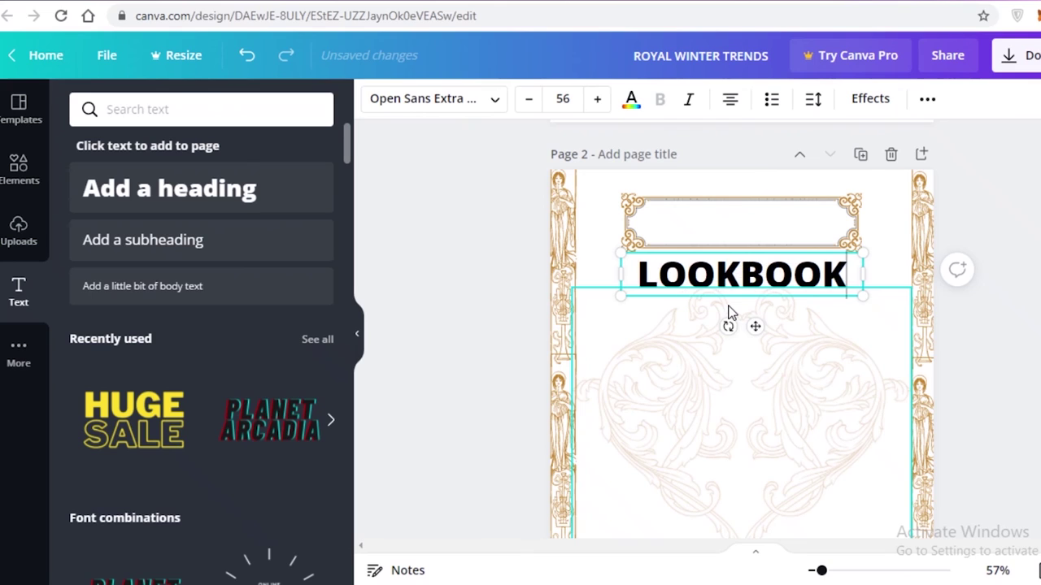
# Set the font of the LOOKBOOK heading to Josefin Sans Regular.
pyautogui.doubleClick(846, 260)
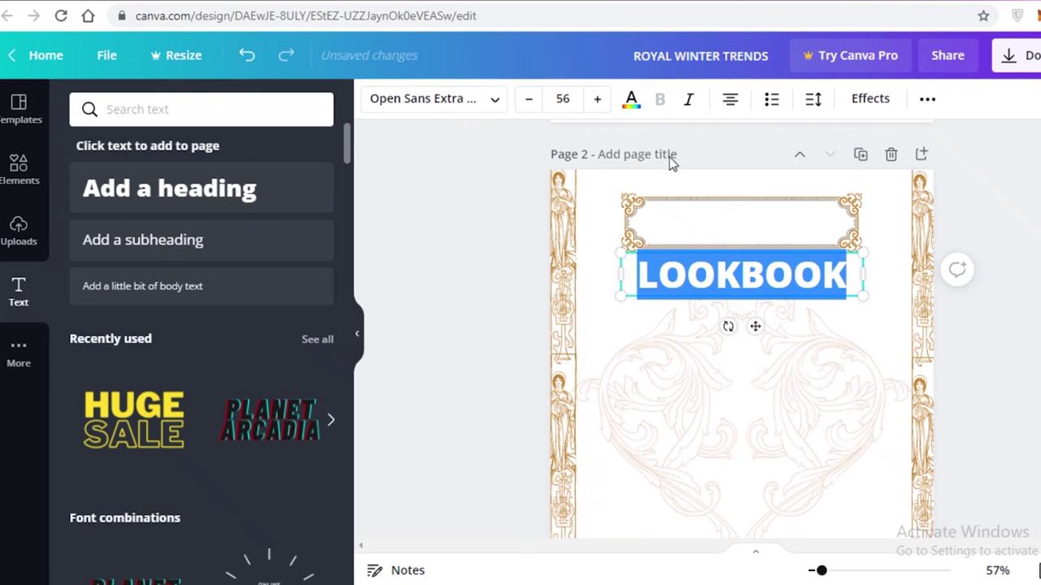
pyautogui.click(498, 109)
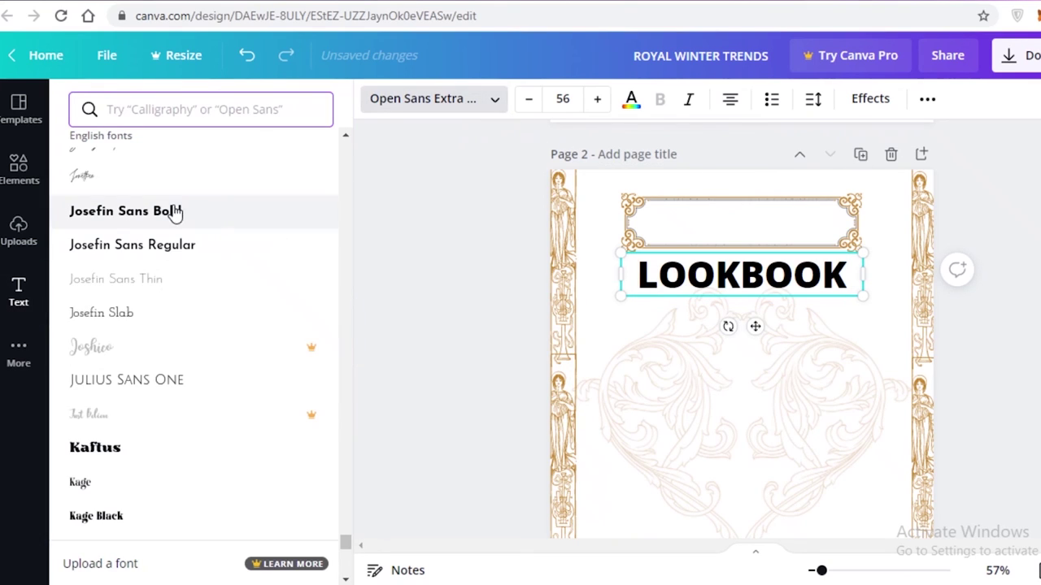
pyautogui.scroll(5, 179, 207)
pyautogui.moveTo(355, 542); pyautogui.dragTo(371, 133)
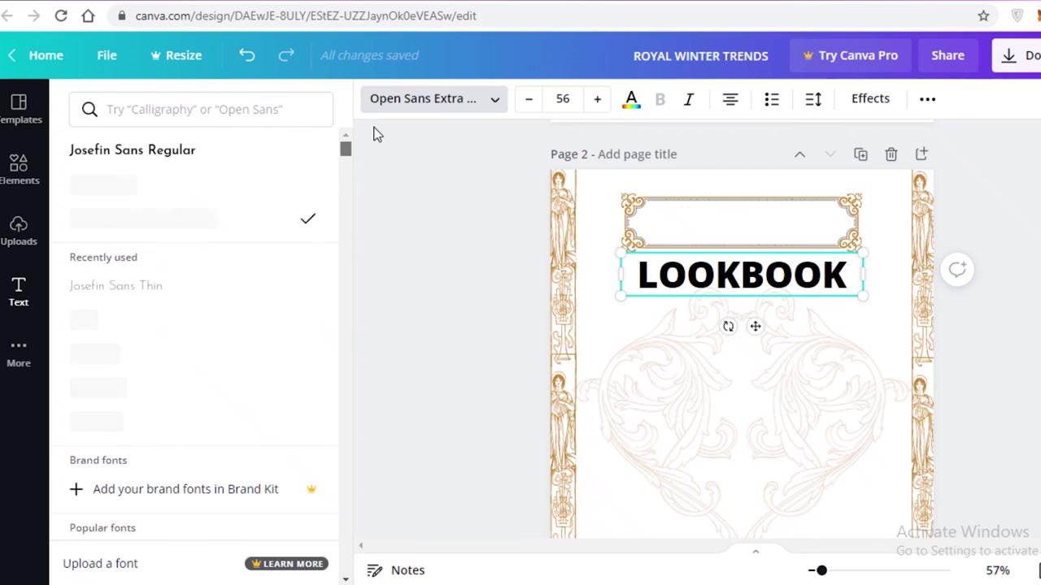
pyautogui.click(131, 149)
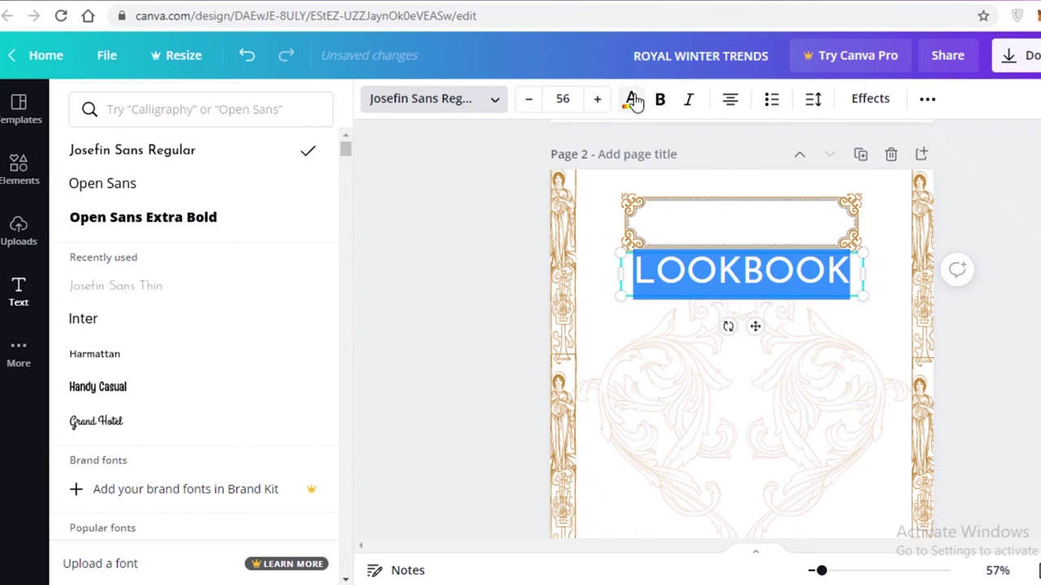
# Colour the LOOKBOOK heading golden brown, shrink it to size 38.5 and position it inside the banner frame.
pyautogui.click(633, 100)
pyautogui.moveTo(863, 296); pyautogui.dragTo(753, 268)
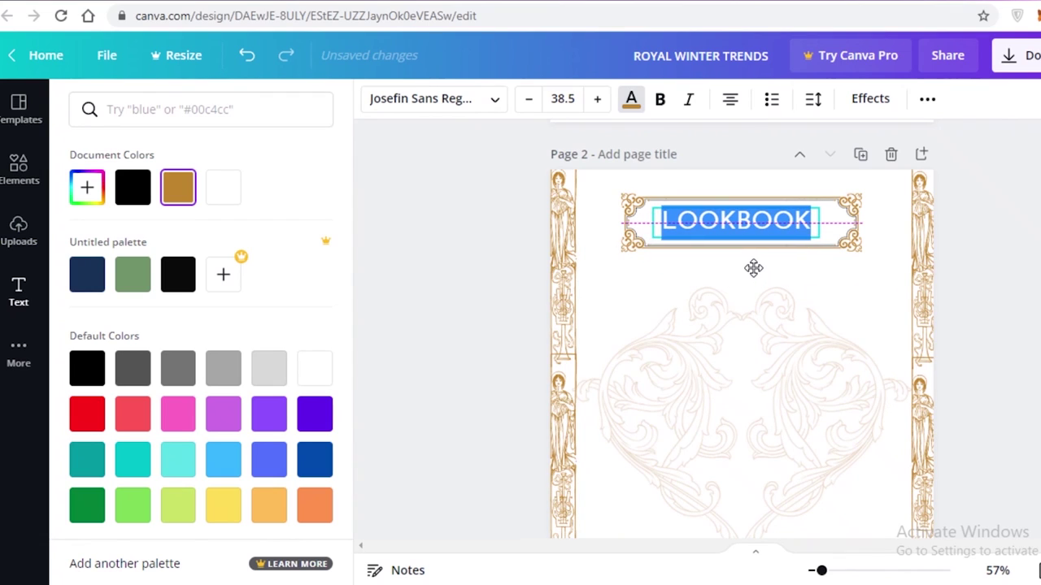
pyautogui.click(1004, 242)
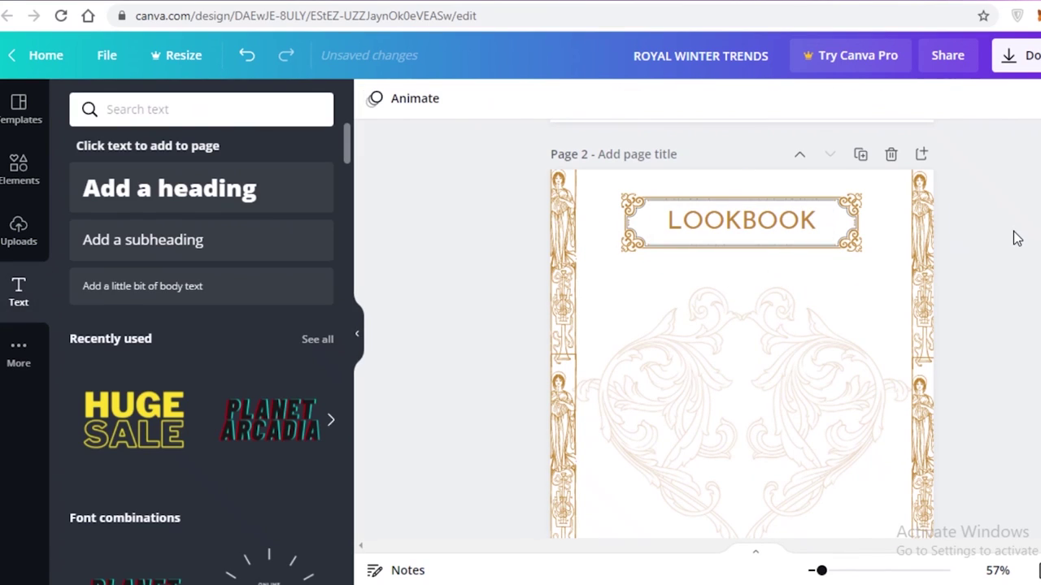
# Review the layouts of pages 1 and 2 of the newsletter.
pyautogui.scroll(-5, 1033, 244)
pyautogui.scroll(5, 546, 383)
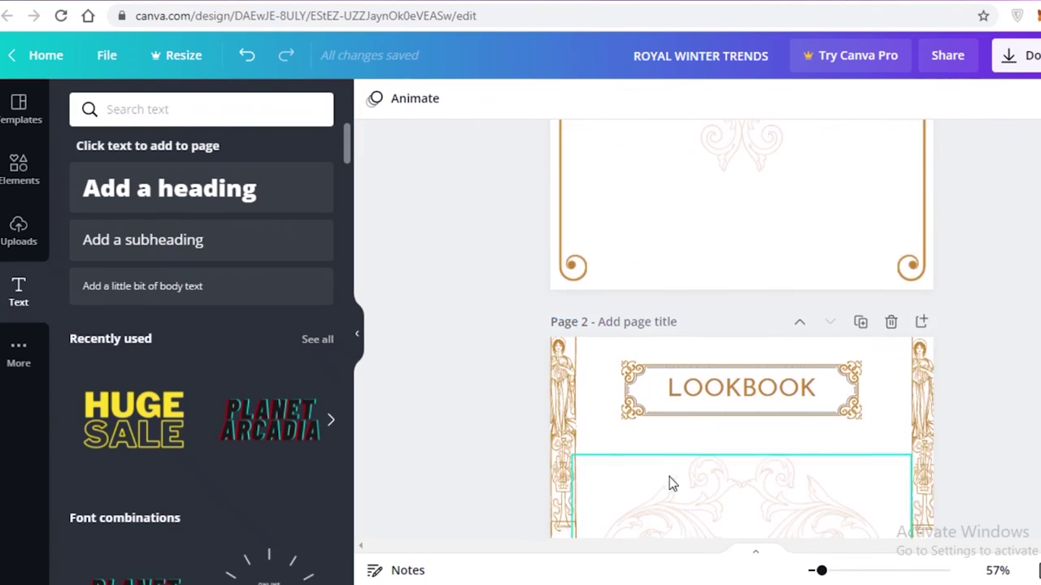
pyautogui.scroll(-5, 669, 483)
pyautogui.scroll(10, 995, 349)
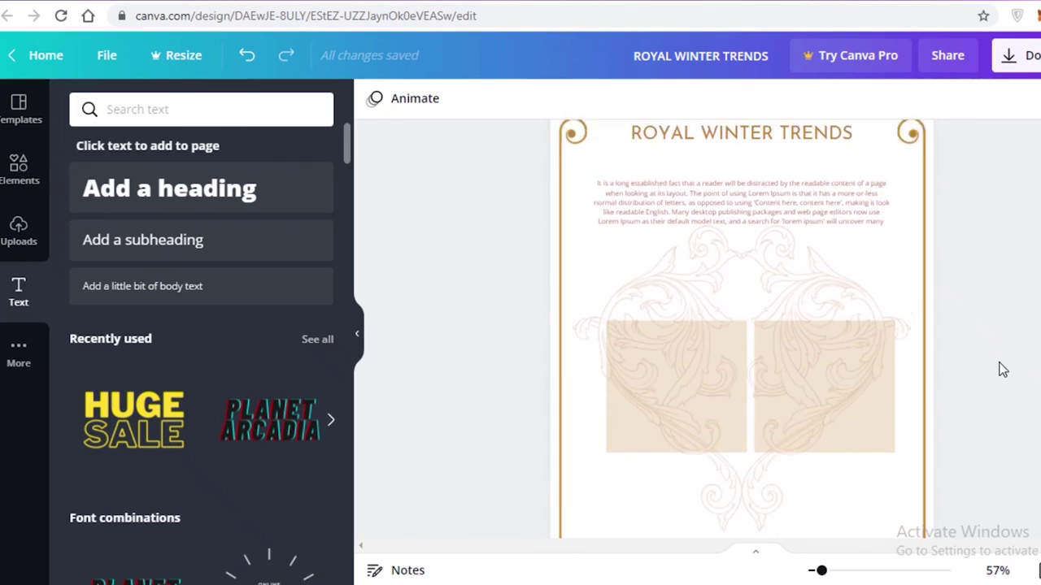
pyautogui.scroll(-10, 741, 329)
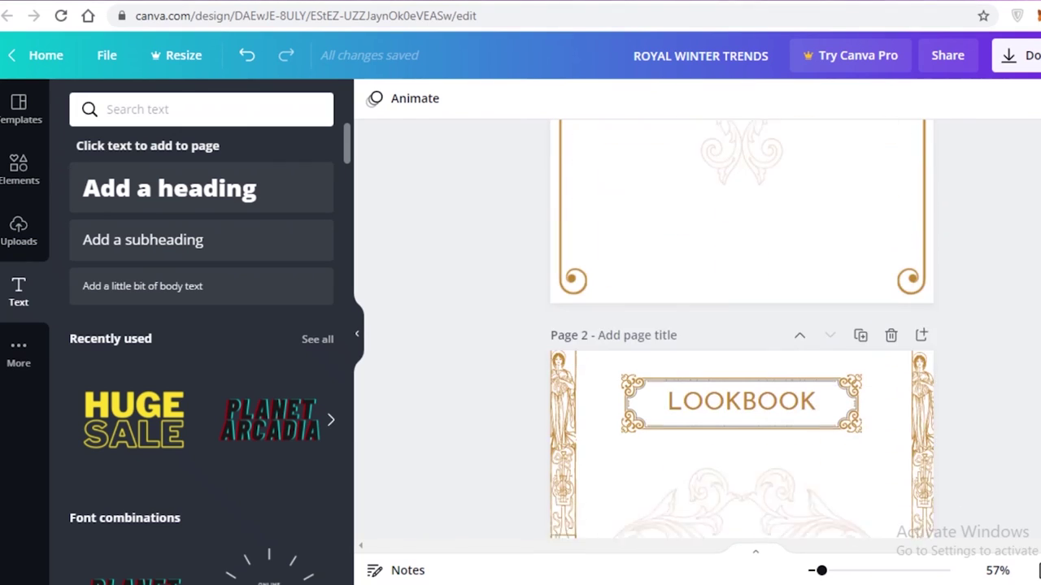
pyautogui.scroll(4, 741, 329)
pyautogui.scroll(6, 742, 366)
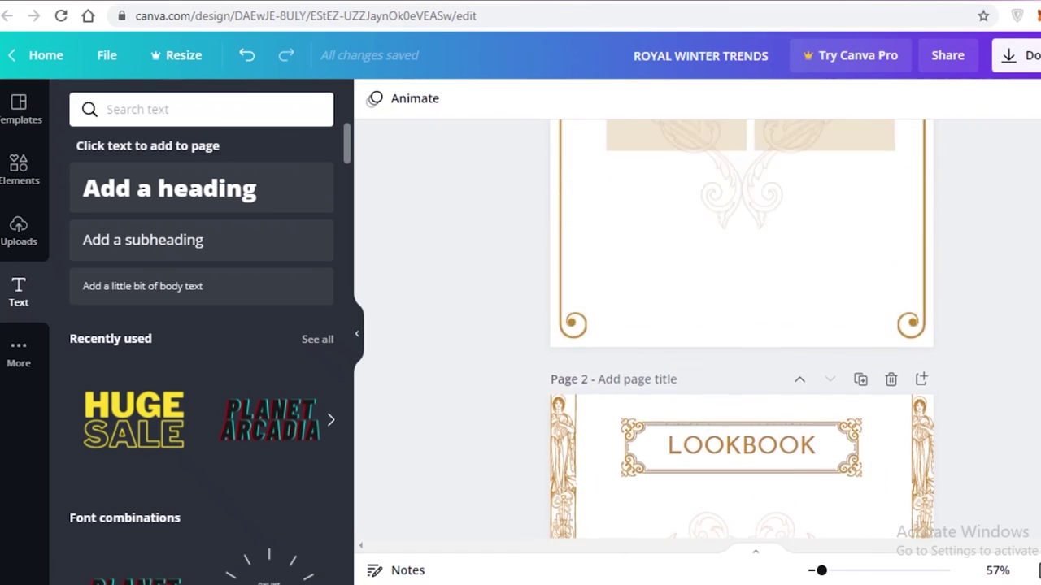